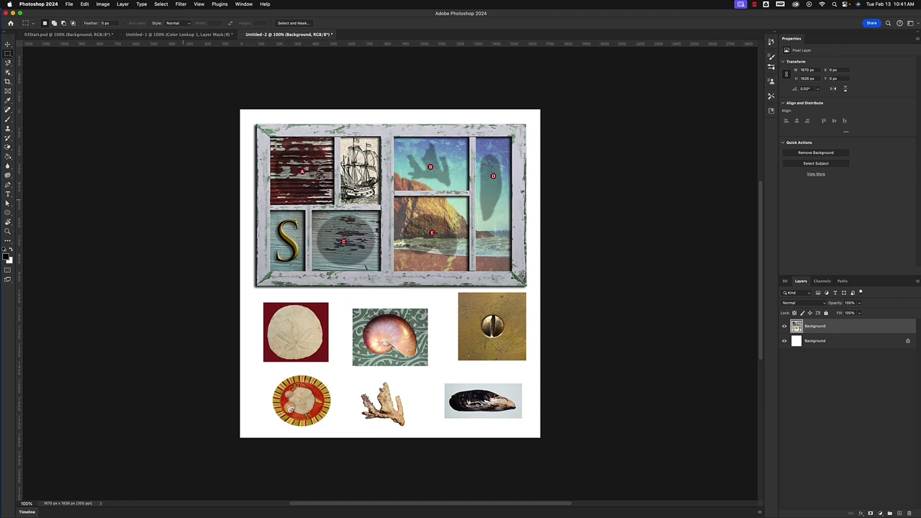
Step: Select the sand dollar on its red square with the Magic Wand Tool at a tolerance of 32
click(8, 63)
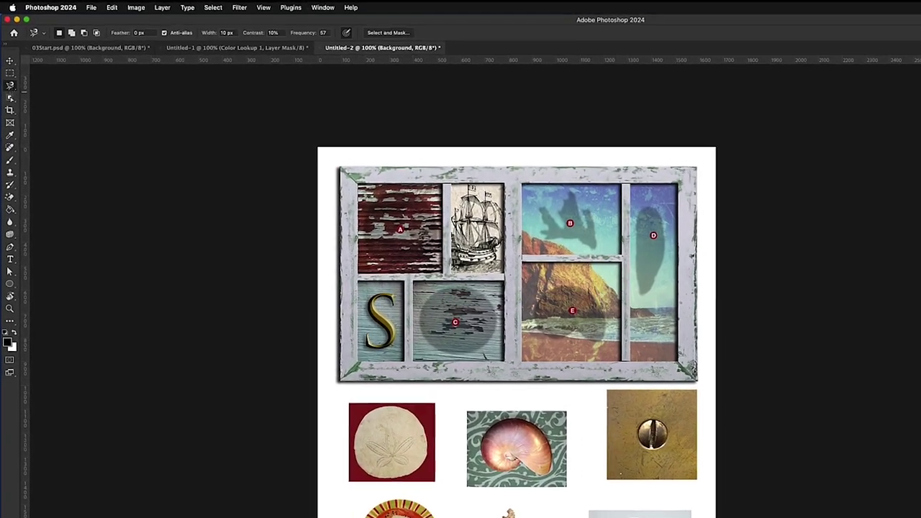
click(10, 84)
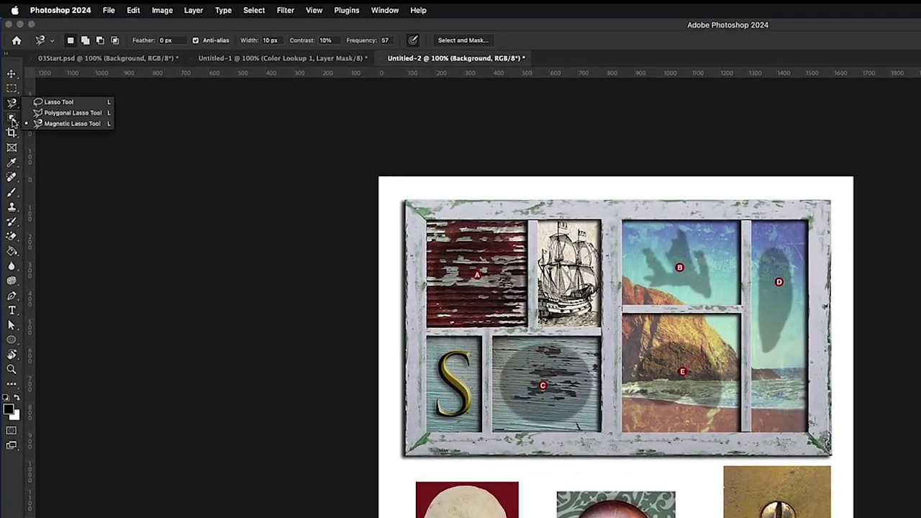
click(10, 100)
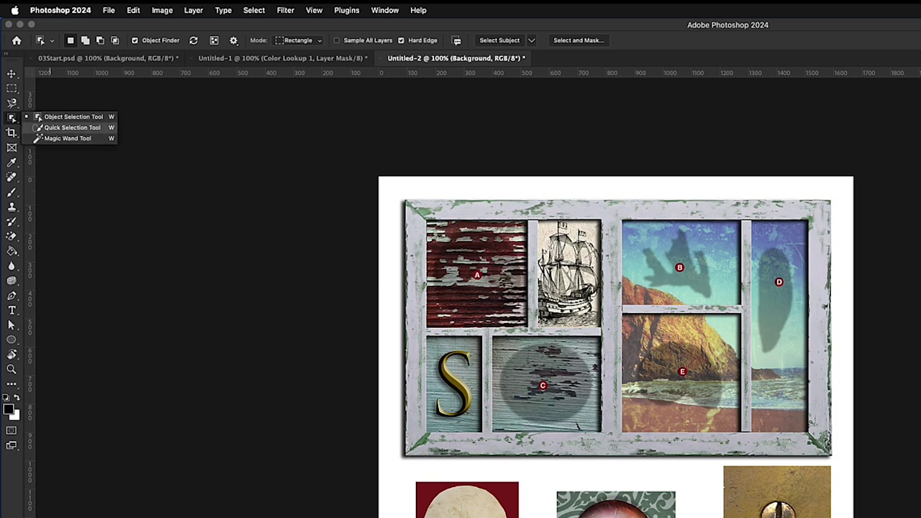
click(65, 138)
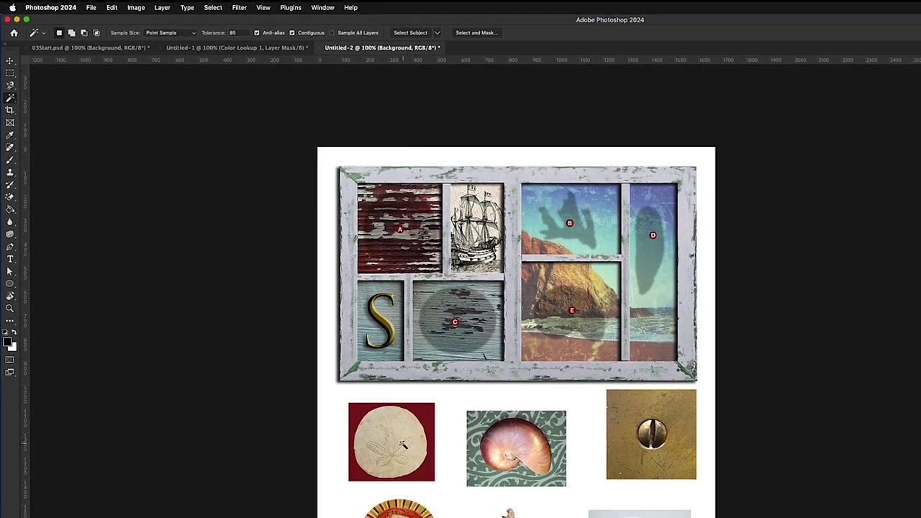
key(super+equal)
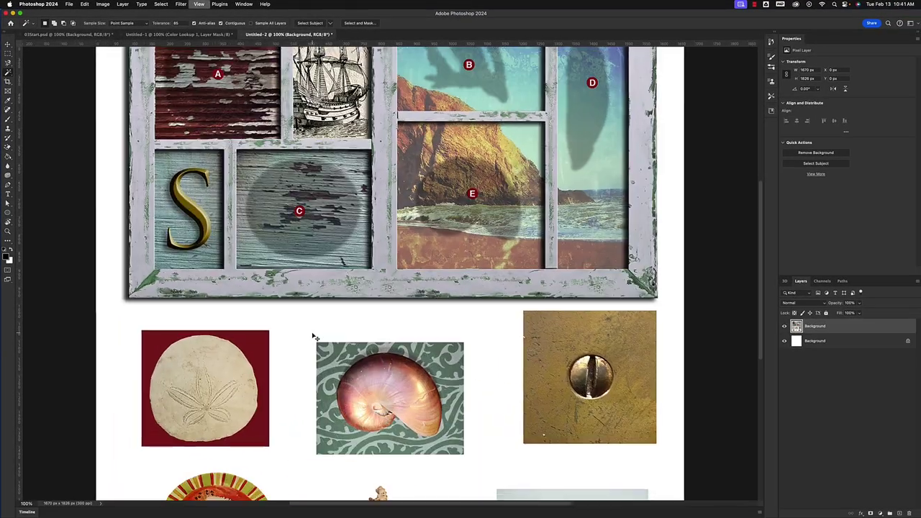
key(super+equal)
drag(313, 336, 495, 195)
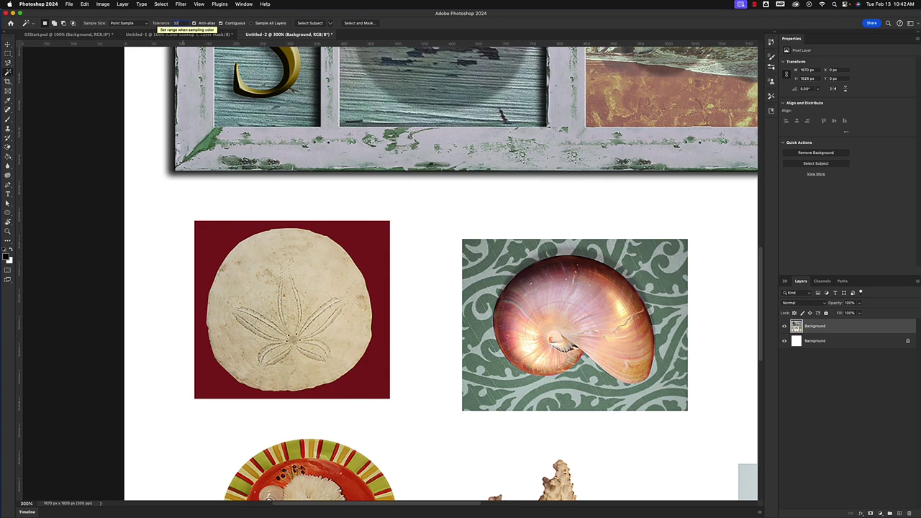
scroll(280, 313, up, 3)
scroll(280, 313, down, 2)
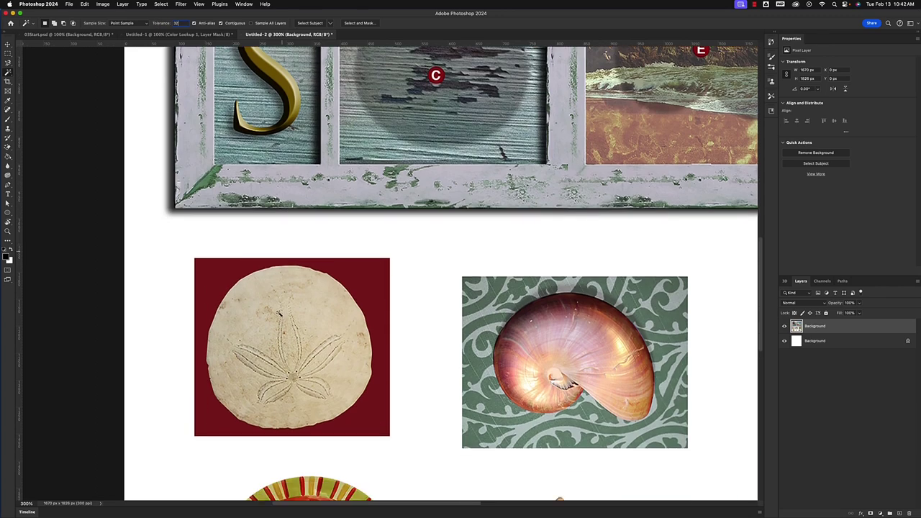
click(302, 300)
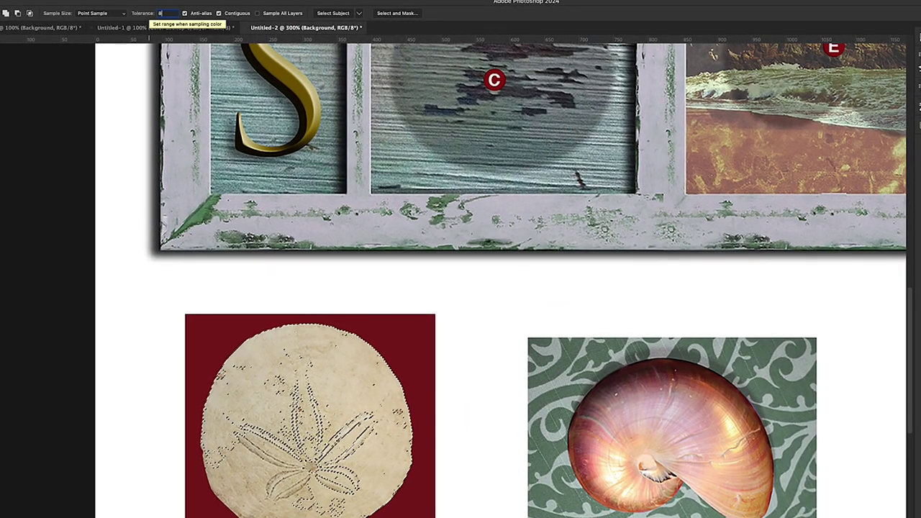
Step: Clear the selection and reselect the sand dollar with the Magic Wand tolerance set to 80
text(0)
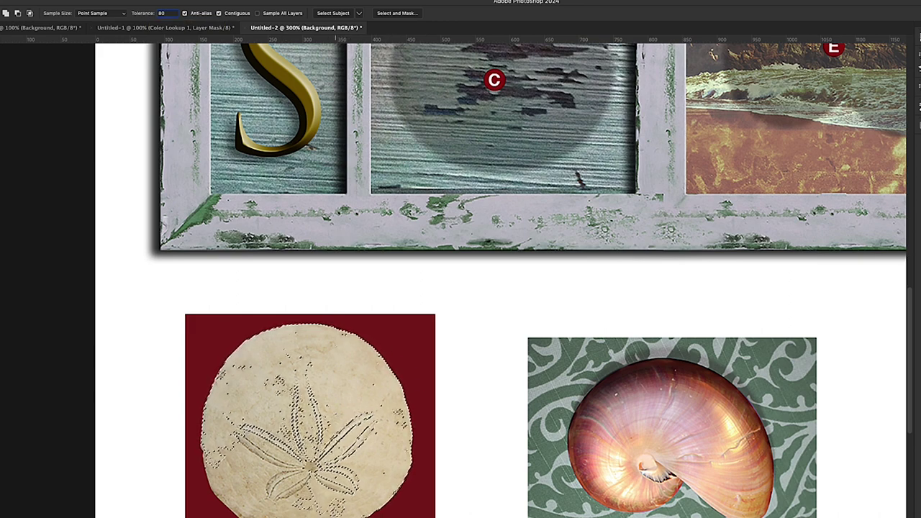
key(ctrl+d)
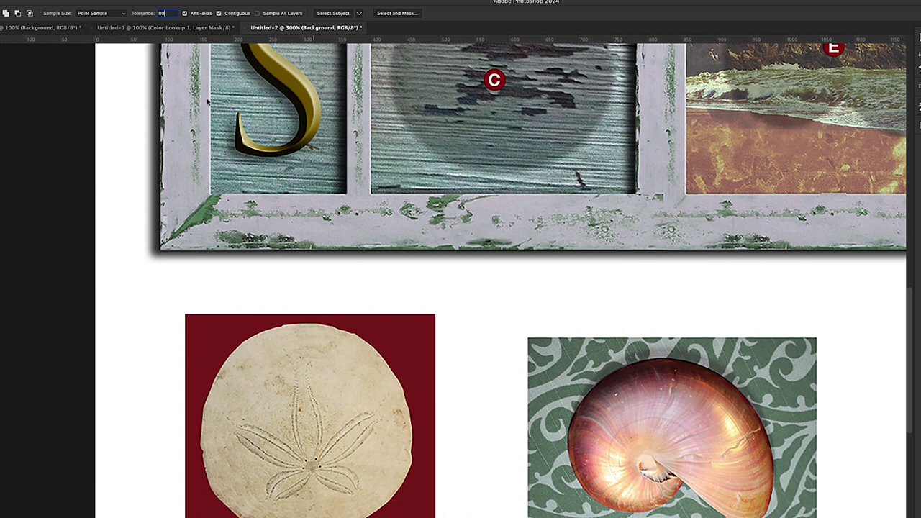
click(344, 398)
key(super+plus)
key(super+plus)
scroll(421, 405, down, 3)
key(super+plus)
scroll(530, 339, left, 5)
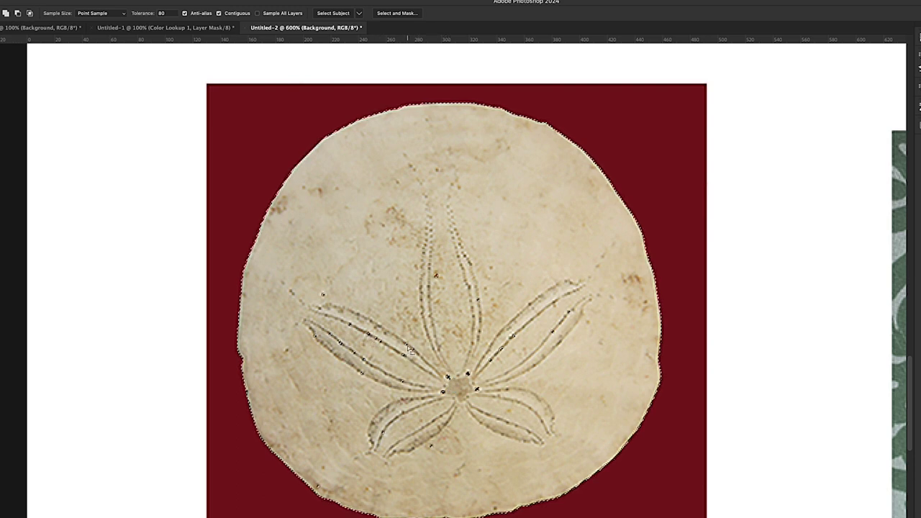
scroll(442, 364, down, 5)
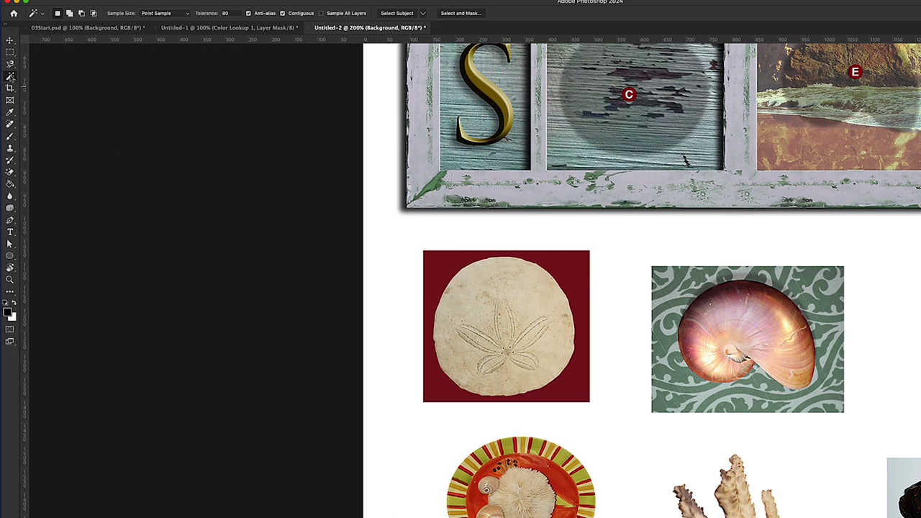
Step: Select the sand dollar with the Quick Selection Tool using a brush size of 60
click(11, 77)
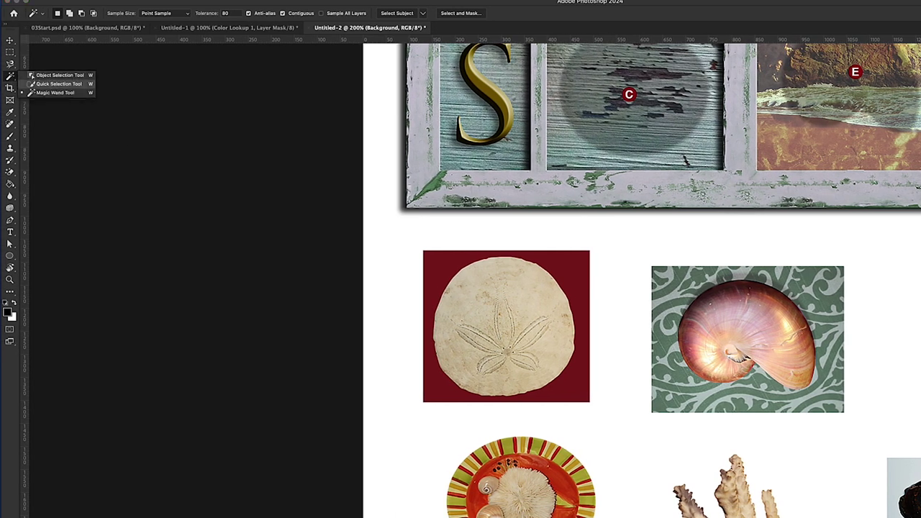
click(59, 84)
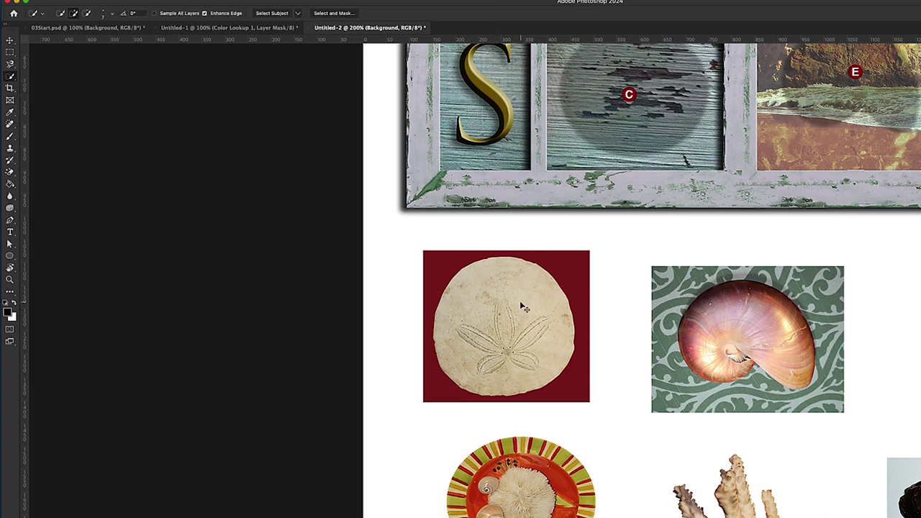
scroll(523, 307, up, 2)
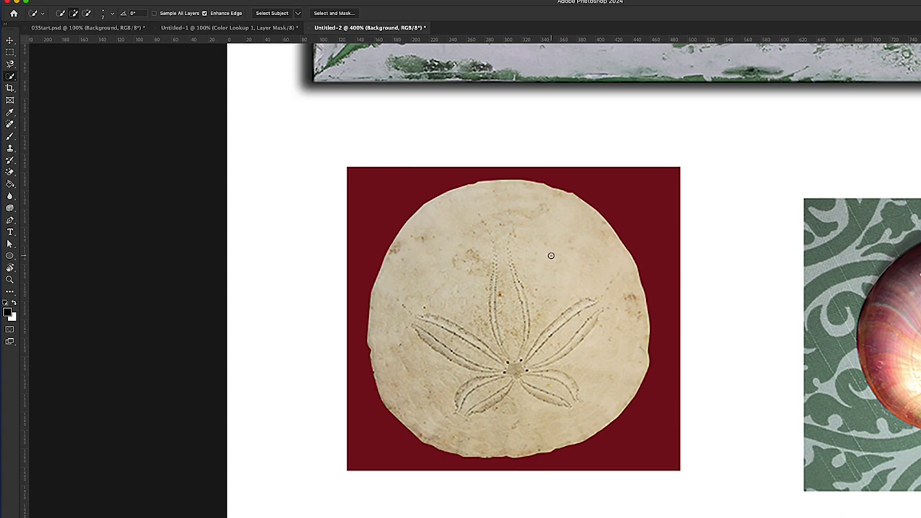
key(bracketright)
key(bracketright)
key(bracketright)
key(bracketright)
key(bracketright)
key(bracketright)
key(bracketright)
key(bracketright)
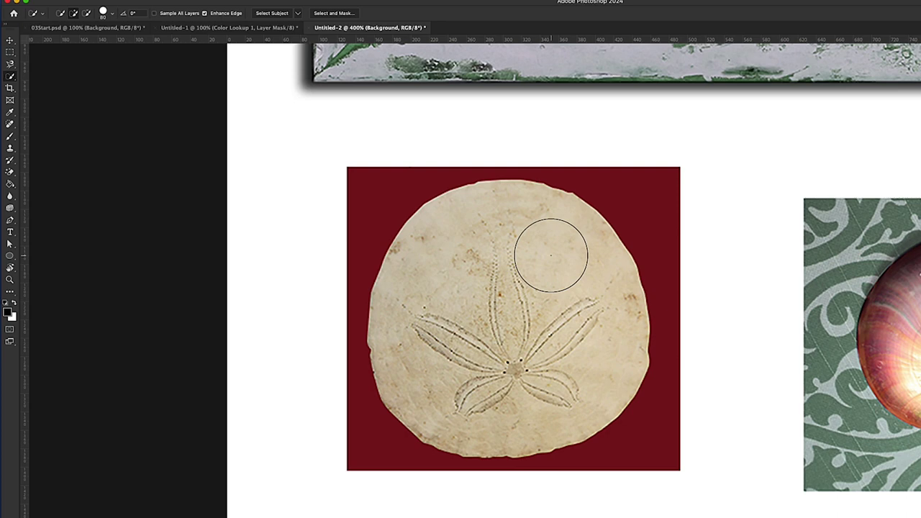
key(bracketleft)
key(bracketleft)
key(bracketleft)
key(bracketleft)
key(bracketleft)
key(bracketleft)
key(bracketleft)
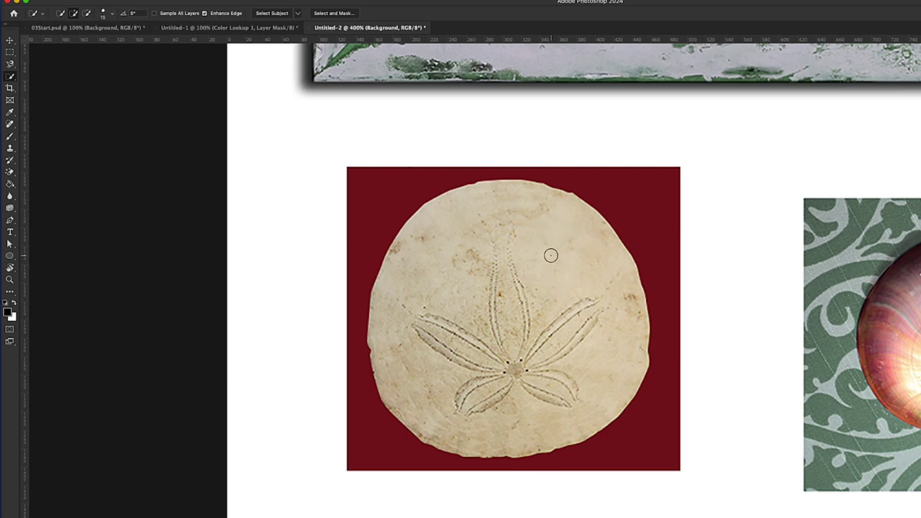
key(bracketright)
key(bracketright)
key(bracketright)
key(bracketright)
key(bracketright)
key(bracketleft)
key(bracketleft)
key(bracketleft)
key(bracketleft)
key(bracketleft)
key(bracketleft)
key(bracketright)
key(bracketright)
key(bracketright)
key(bracketright)
key(bracketright)
key(bracketright)
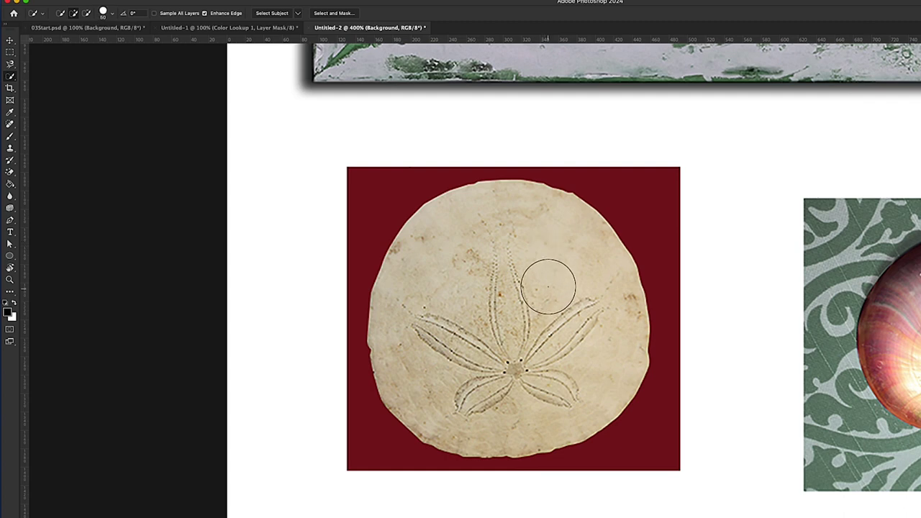
click(511, 297)
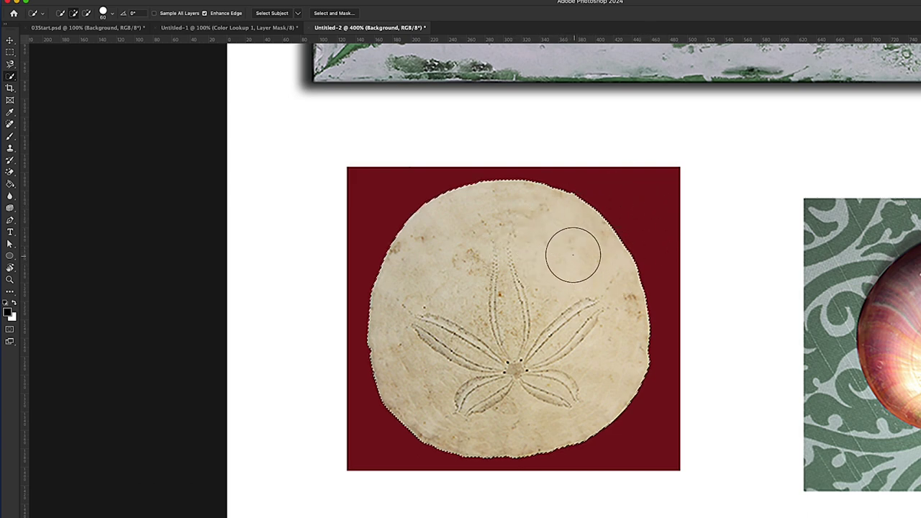
Step: Extend the selection over the red background, try adding the white area beside it, and undo that last addition
click(602, 225)
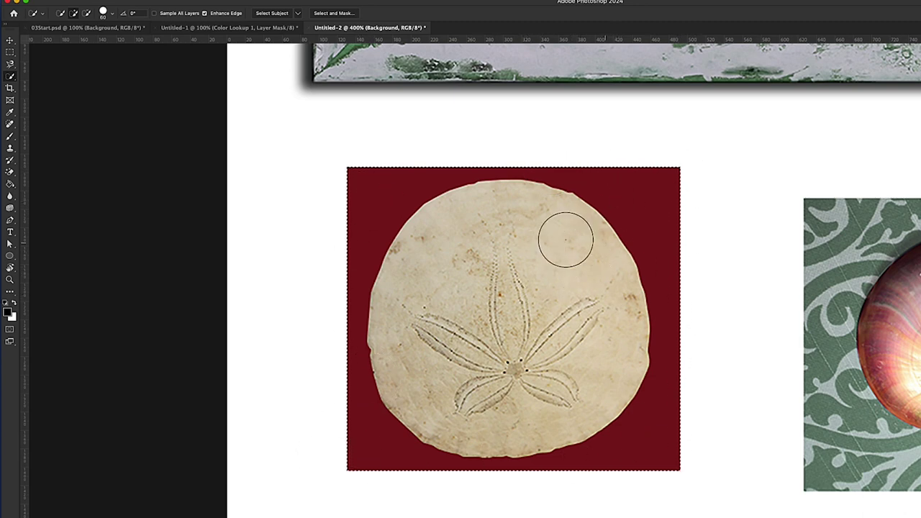
mouse_move(617, 237)
mouse_down()
mouse_move(679, 232)
mouse_move(704, 284)
mouse_move(694, 317)
mouse_up()
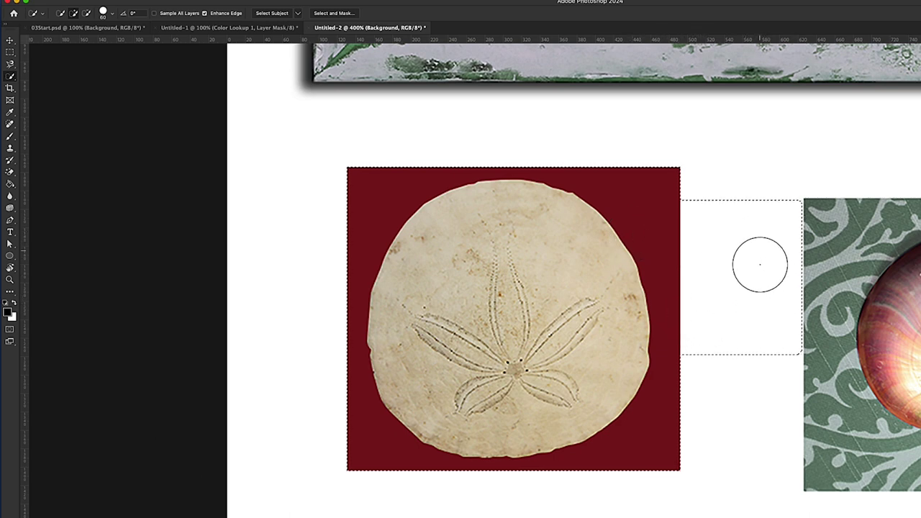
key(super+z)
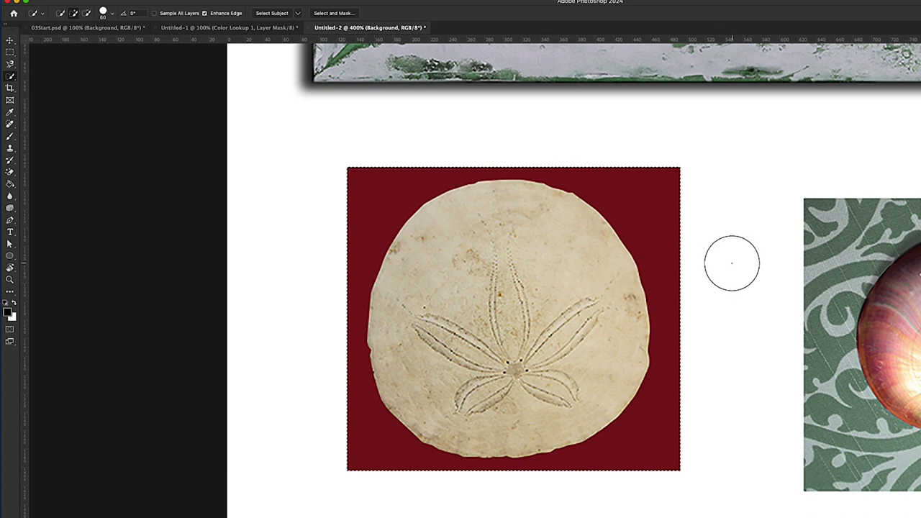
Step: Temporarily toggle the Quick Selection Tool between adding to and subtracting from the selection
key(super+equal)
key(super+equal)
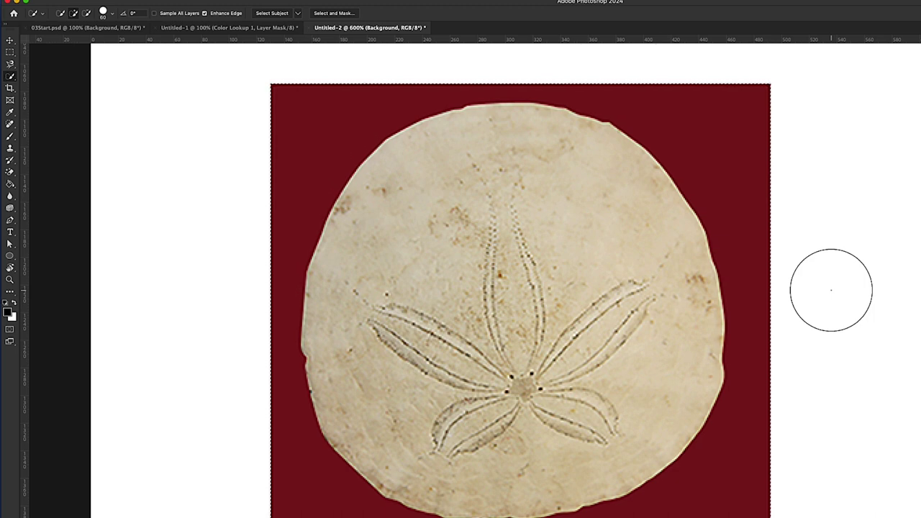
key(alt)
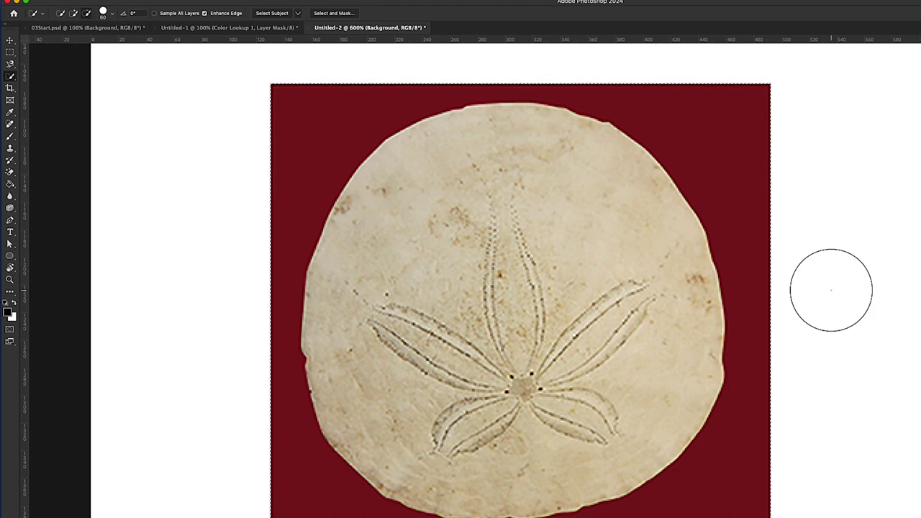
key(alt)
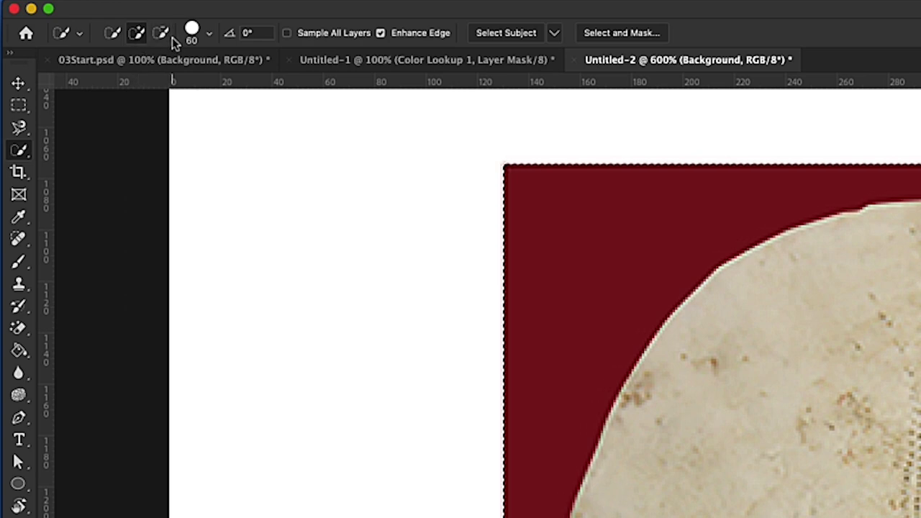
key(alt)
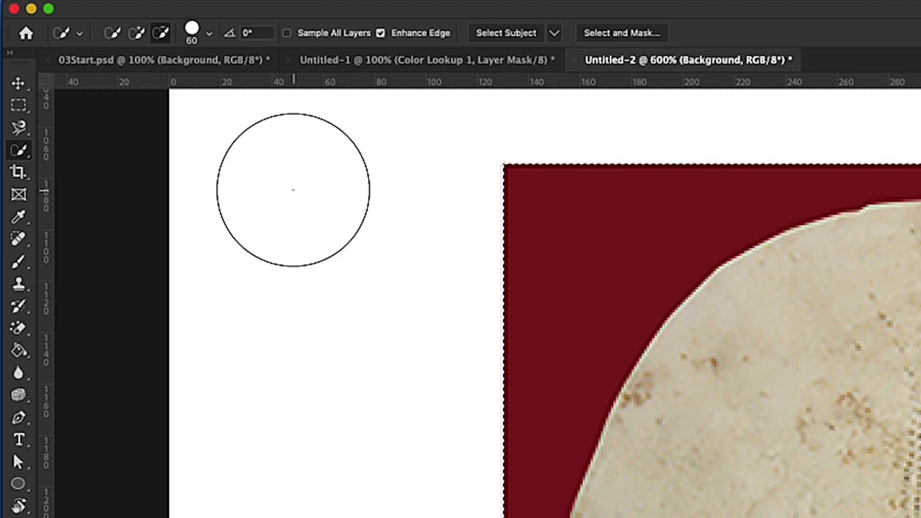
key(alt)
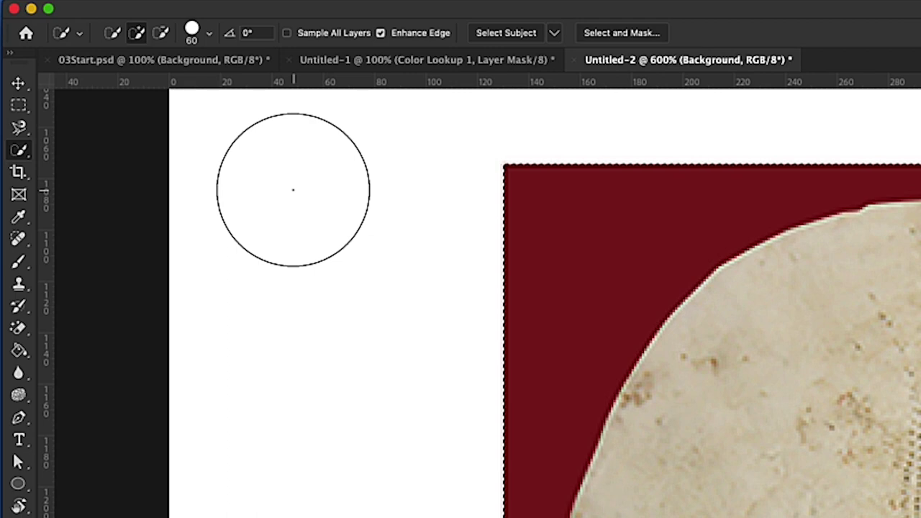
key(alt)
key(alt)
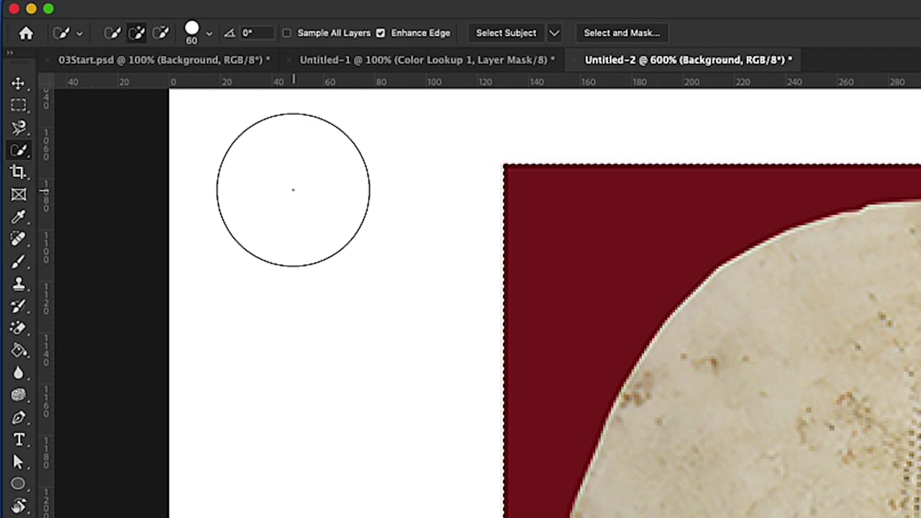
key(alt)
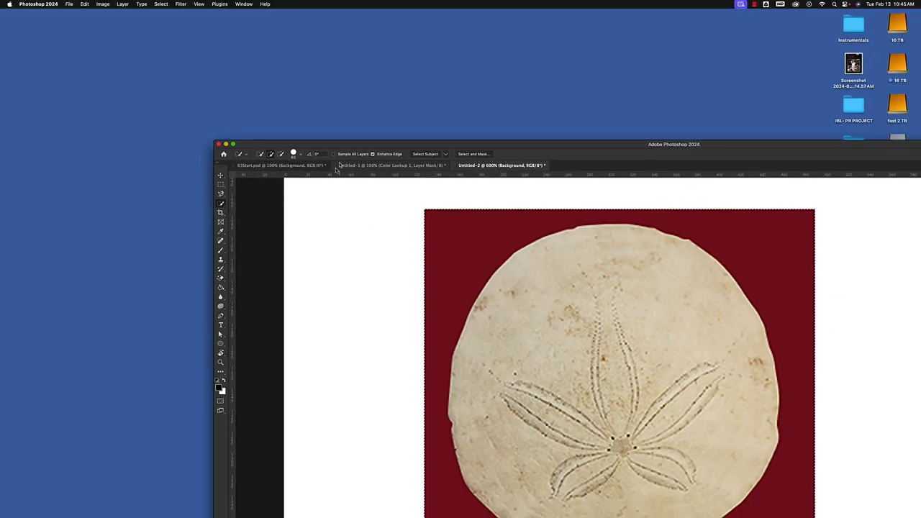
Step: Subtract the red background around the sand dollar from the selection using a Quick Selection brush size of 20
double_click(370, 146)
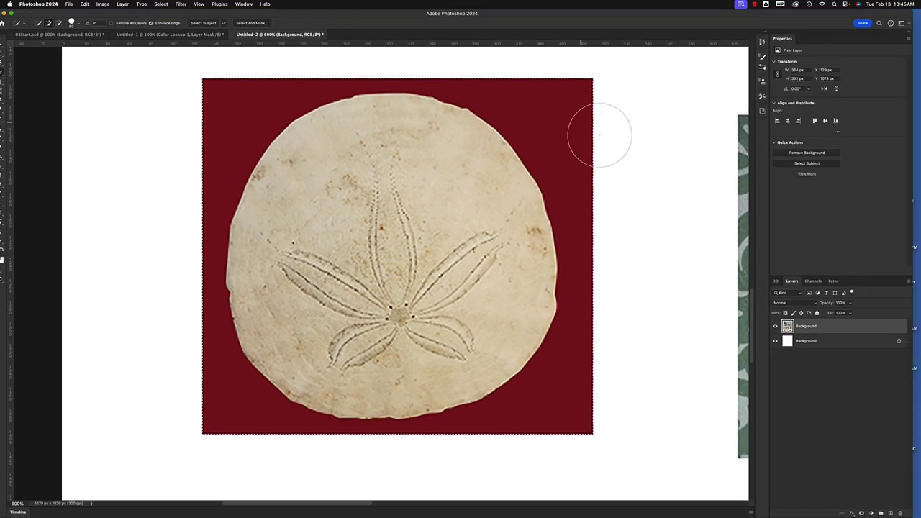
key(bracketleft)
key(bracketleft)
key(bracketleft)
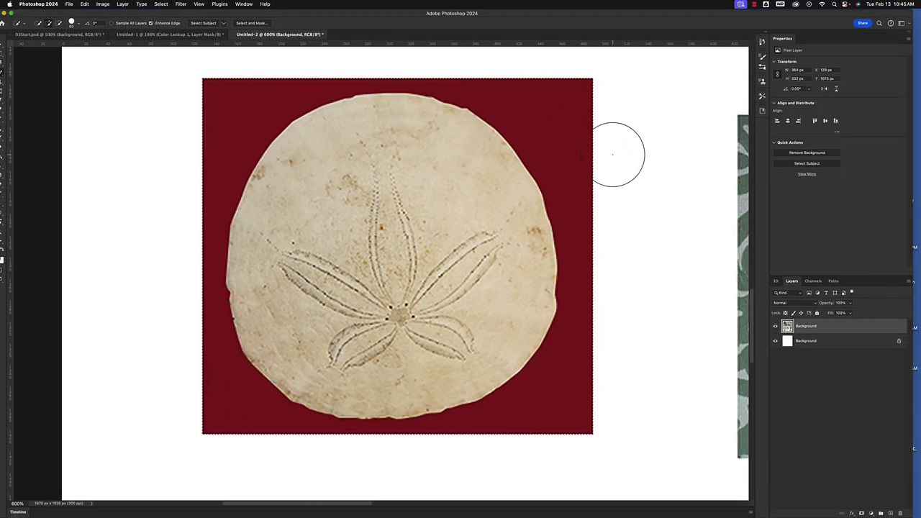
key(bracketleft)
key(bracketleft)
key(bracketleft)
key(bracketleft)
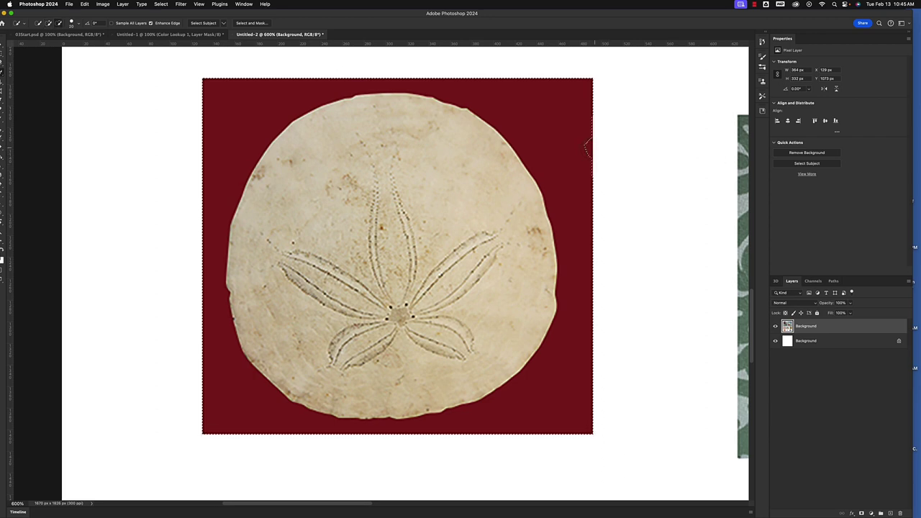
mouse_move(606, 143)
mouse_down()
mouse_move(586, 155)
mouse_move(574, 144)
mouse_move(550, 150)
mouse_move(560, 154)
mouse_move(530, 117)
mouse_move(500, 101)
mouse_move(511, 121)
mouse_move(458, 79)
mouse_move(329, 77)
mouse_move(298, 87)
mouse_up()
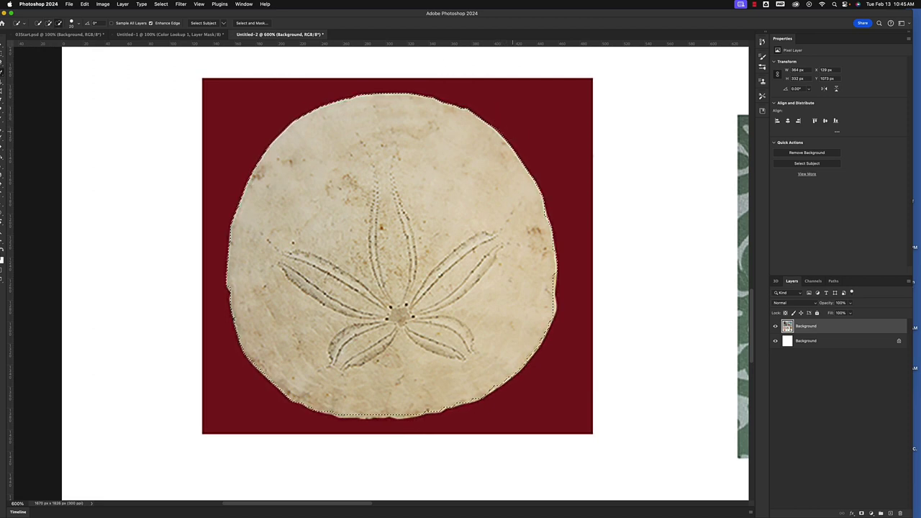
key(alt)
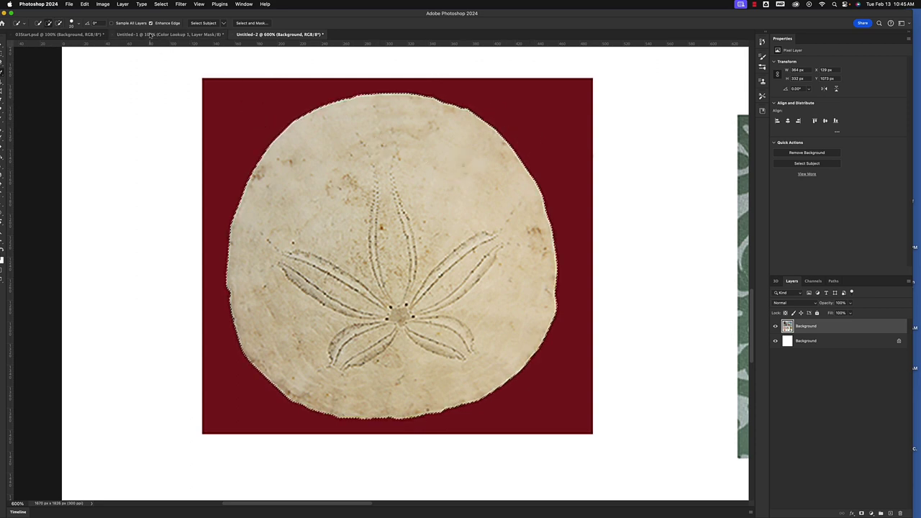
drag(114, 13, 166, 13)
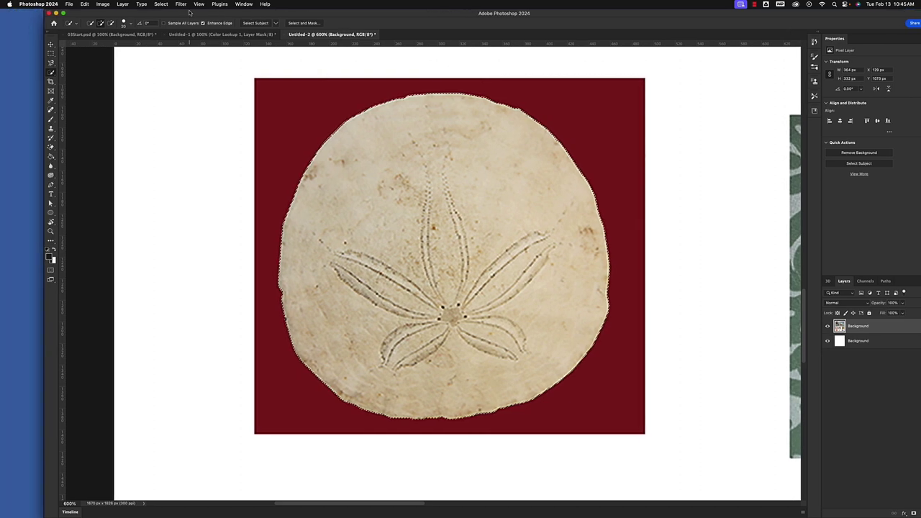
Step: Check the Quick Selection brush options and view the whole collage with the sand dollar selected
click(130, 24)
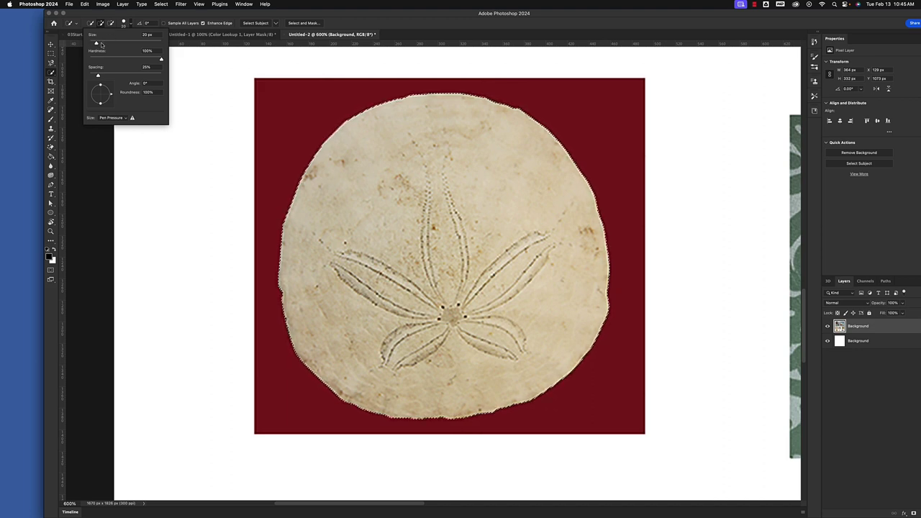
click(149, 15)
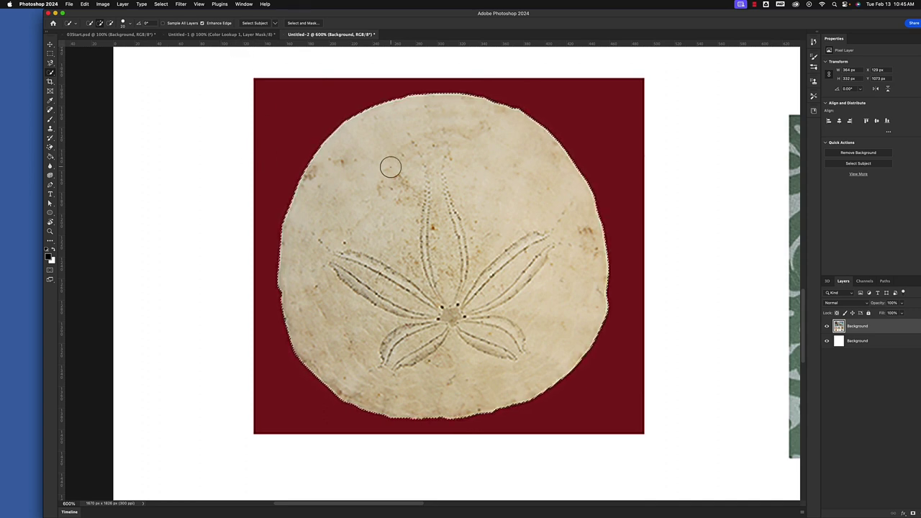
key(super+minus)
key(super+minus)
key(super+minus)
key(super+minus)
key(super+minus)
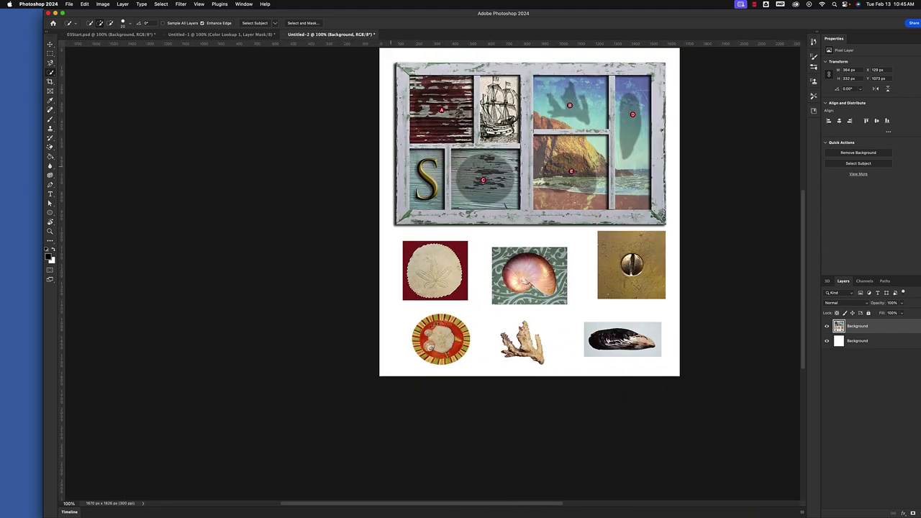
key(super+equal)
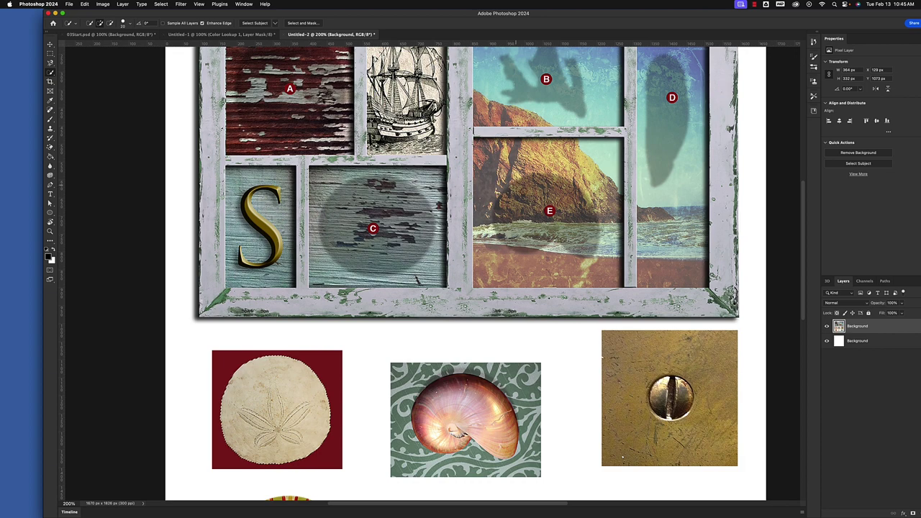
key(super+minus)
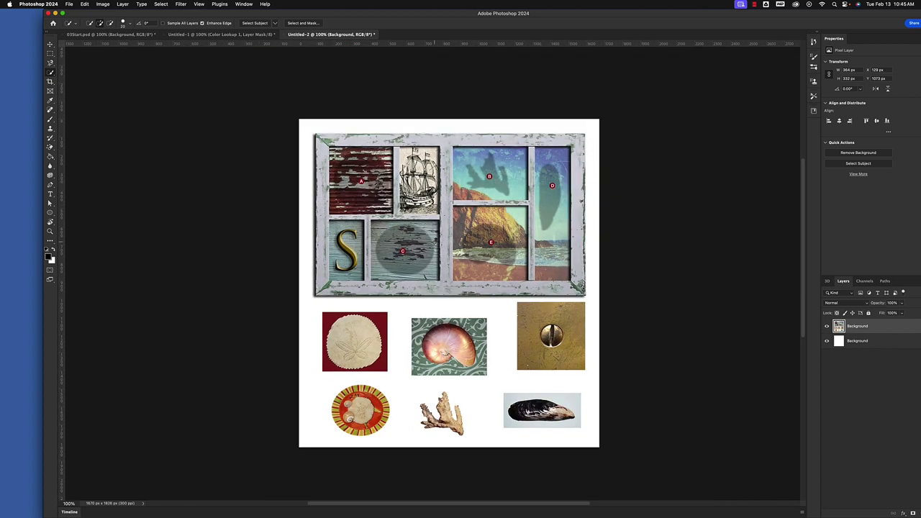
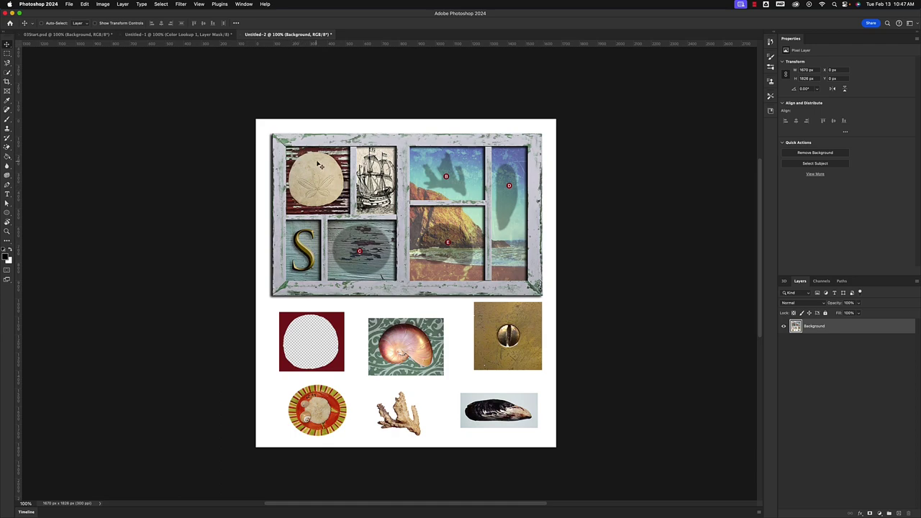
Step: Examine the cut-out sand dollar in the frame and the area it was cut from
key(super+equal)
key(super+equal)
key(super+equal)
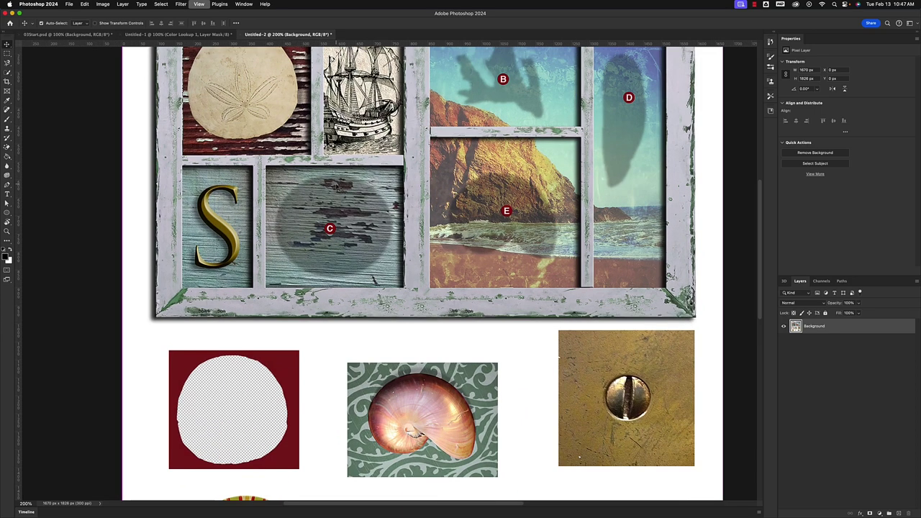
scroll(389, 273, up, 3)
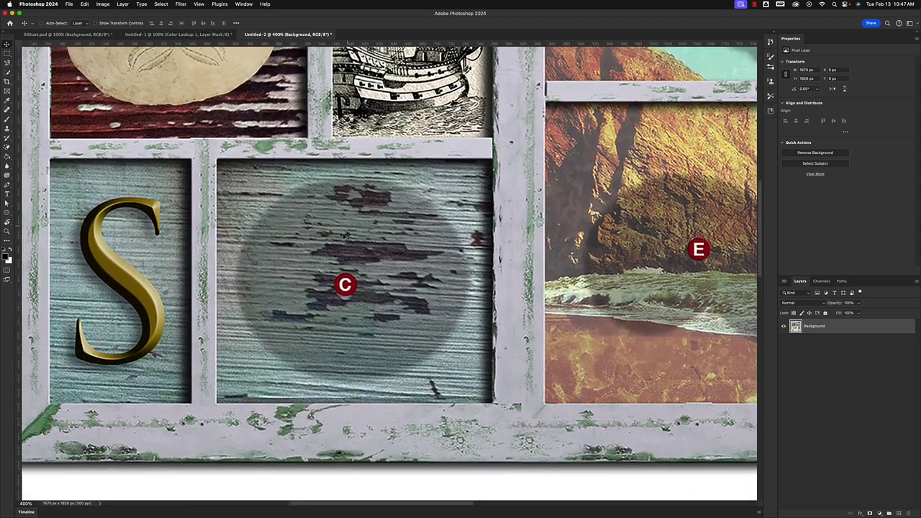
drag(378, 221, 453, 378)
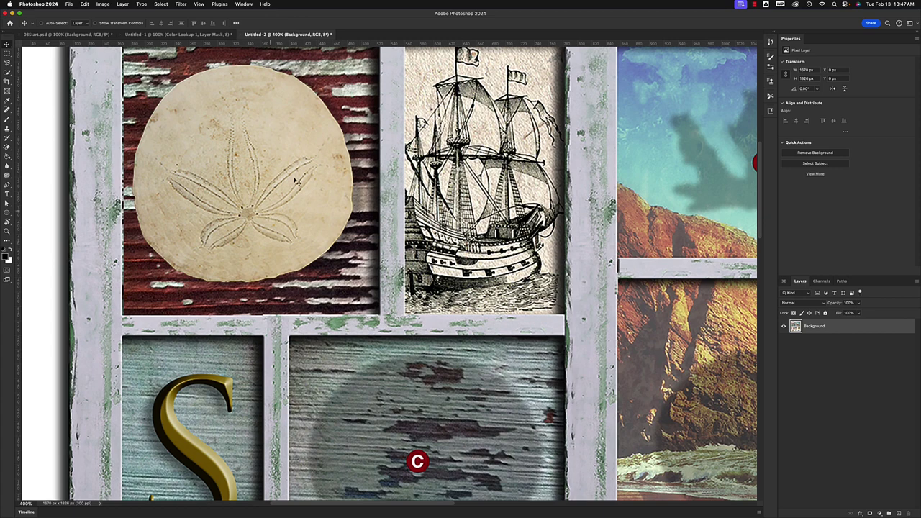
scroll(259, 179, down, 6)
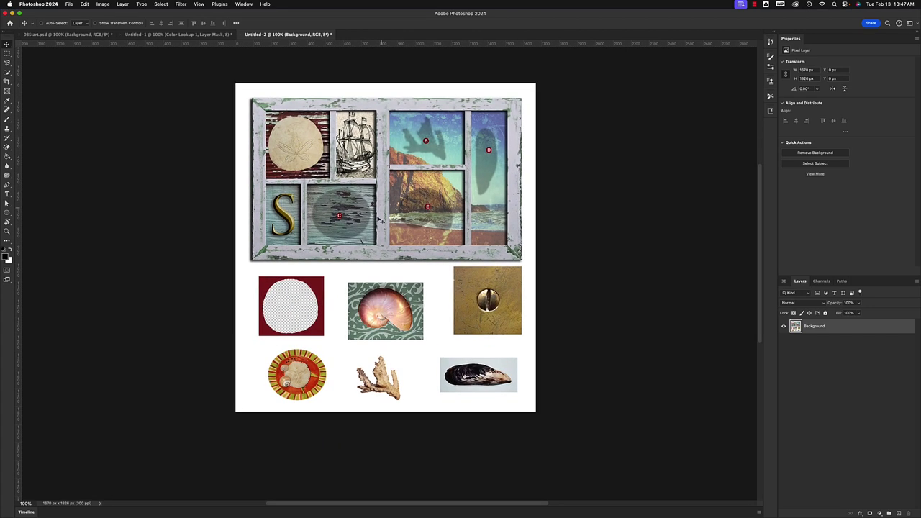
key(super+plus)
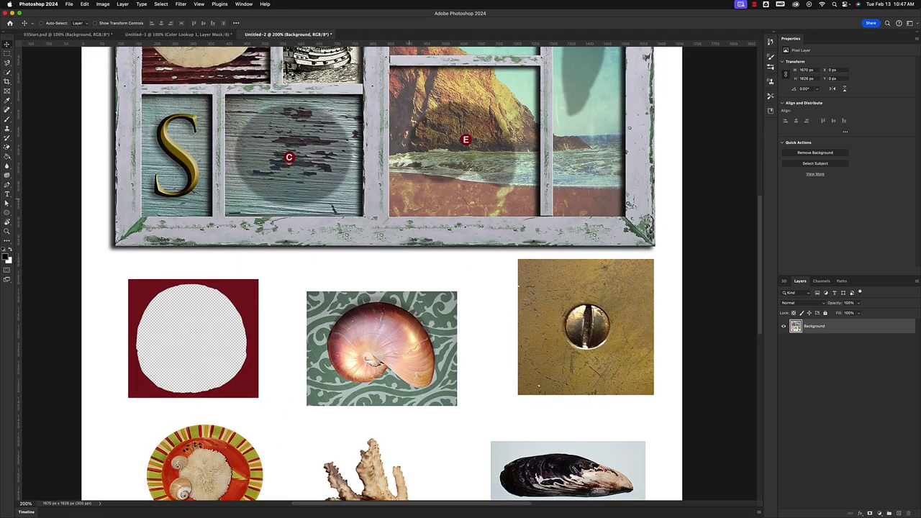
key(super+minus)
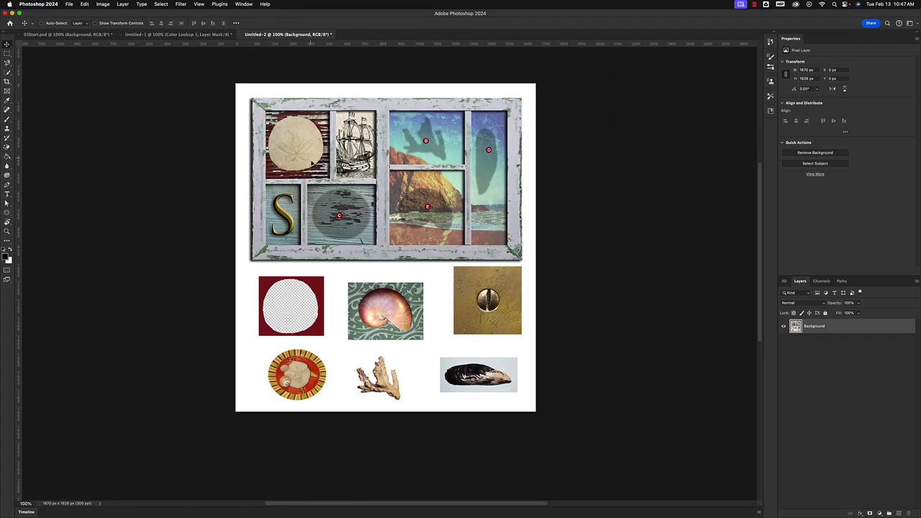
Step: Shift the sand dollar within its pane, and return it to the original spot on its red background
drag(301, 142, 317, 156)
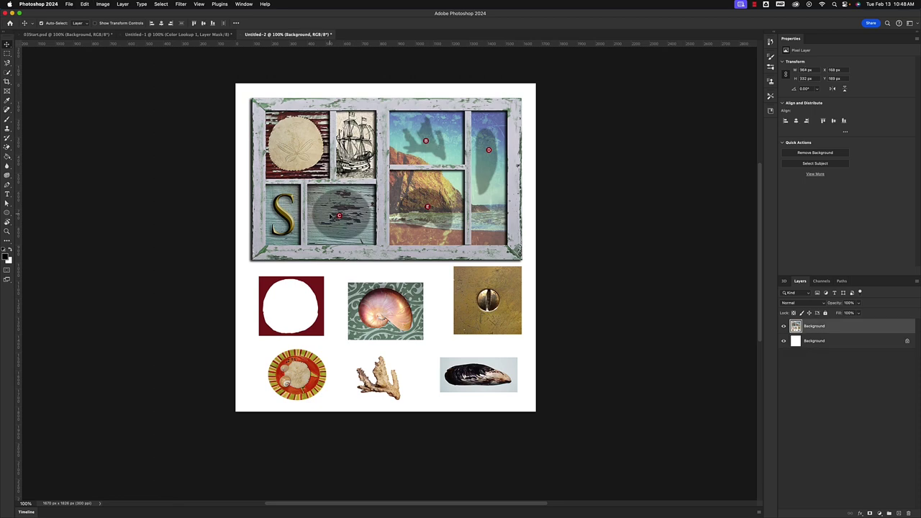
drag(298, 144, 291, 306)
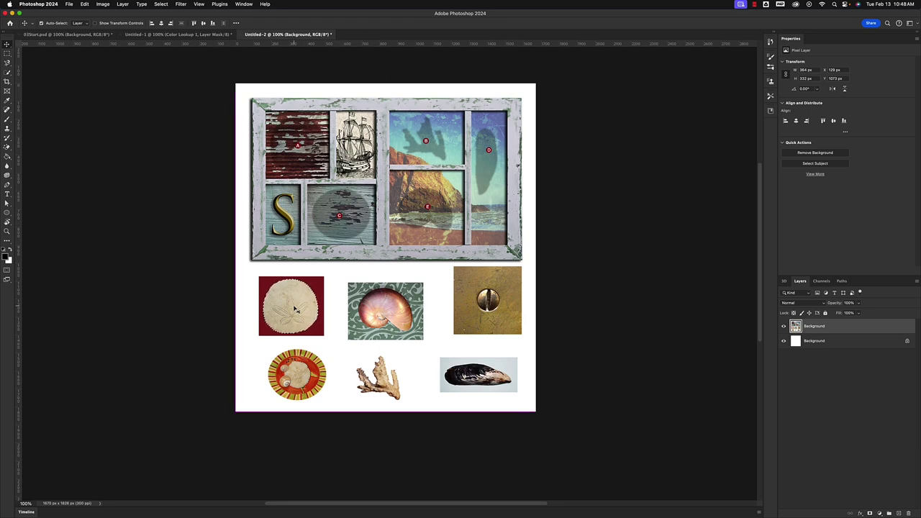
Step: Copy the selected sand dollar to a new layer and check it by temporarily hiding both layers below
key(super+j)
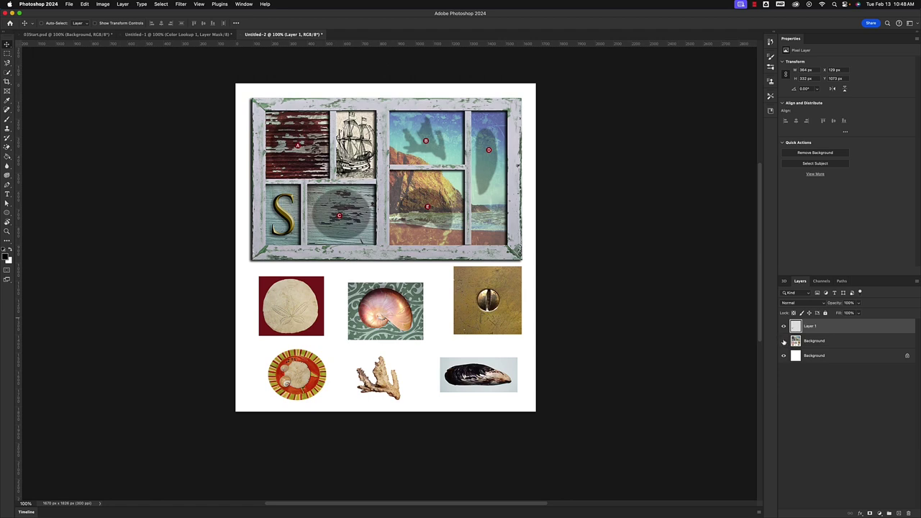
click(784, 356)
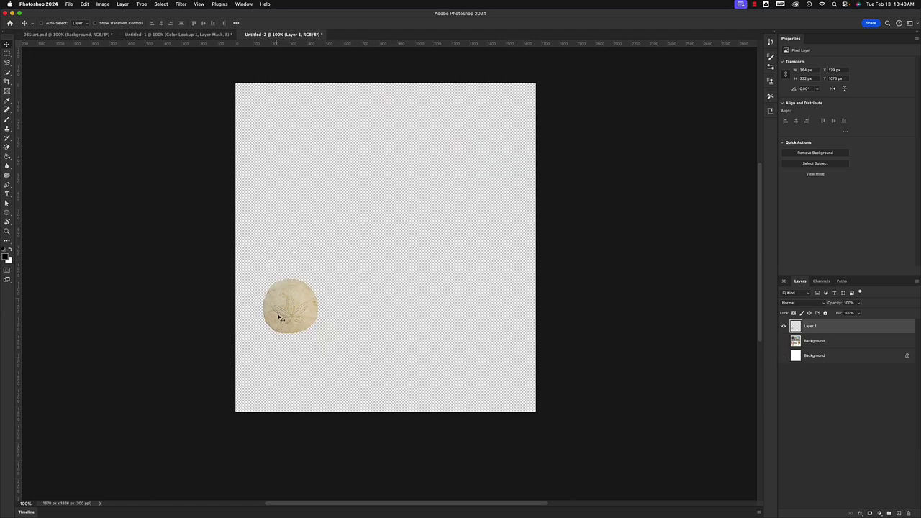
click(783, 356)
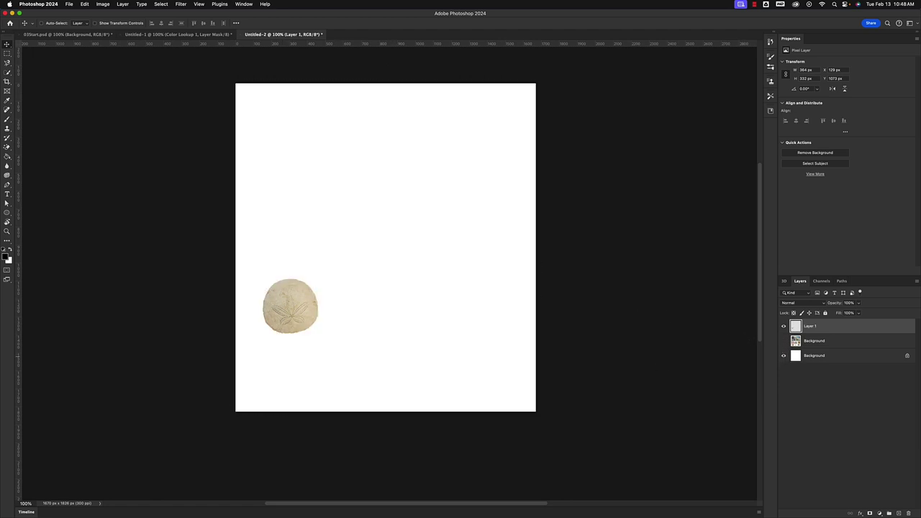
click(784, 341)
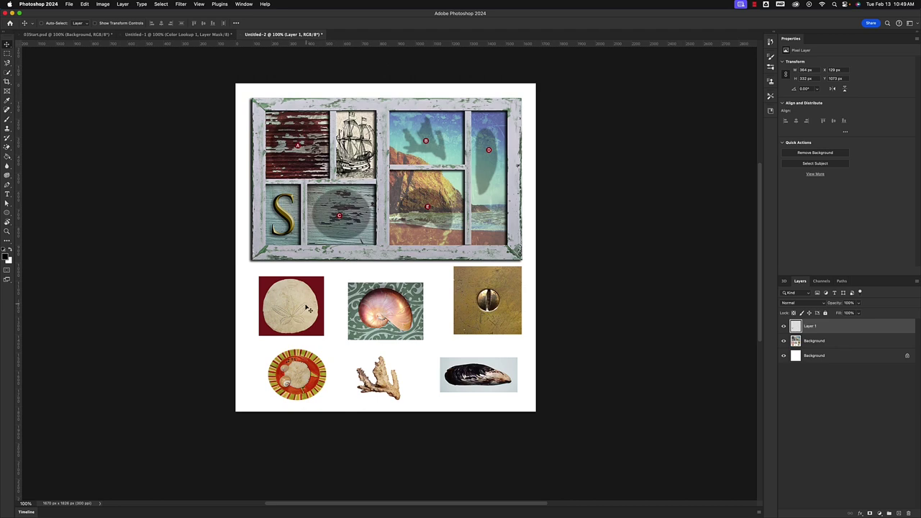
Step: Move the copied sand dollar into the frame's upper-left pane, covering marker A
drag(299, 302, 310, 140)
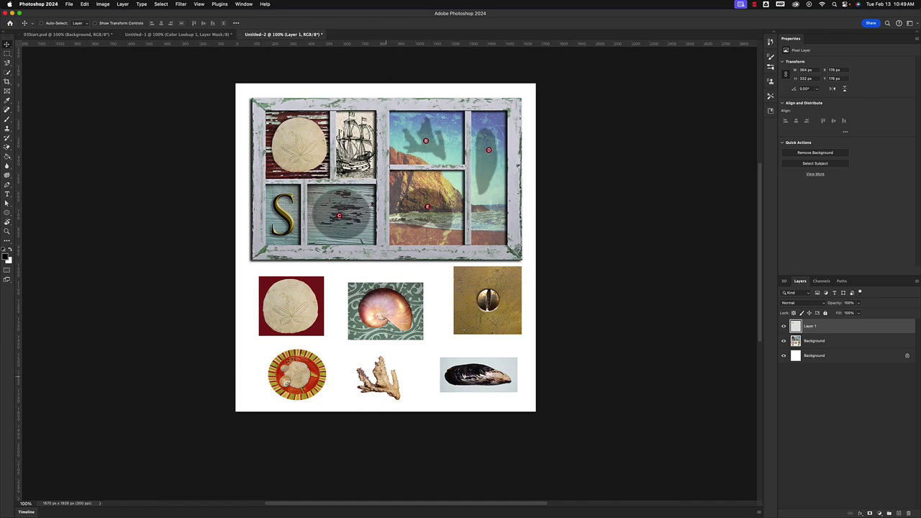
key(super)
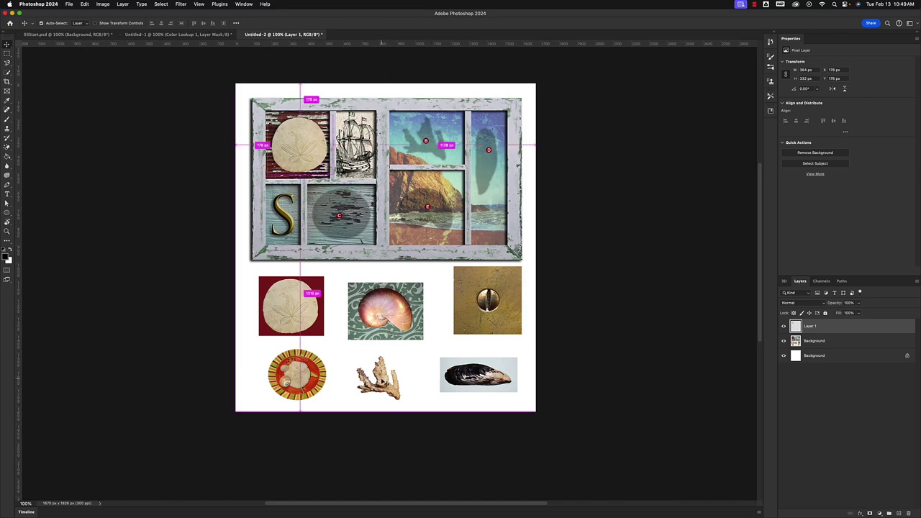
Step: Select the coral on the collage's Background layer using the Object Selection Tool with a rectangle around it
scroll(389, 380, up, 5)
scroll(427, 94, down, 4)
drag(426, 95, 465, 48)
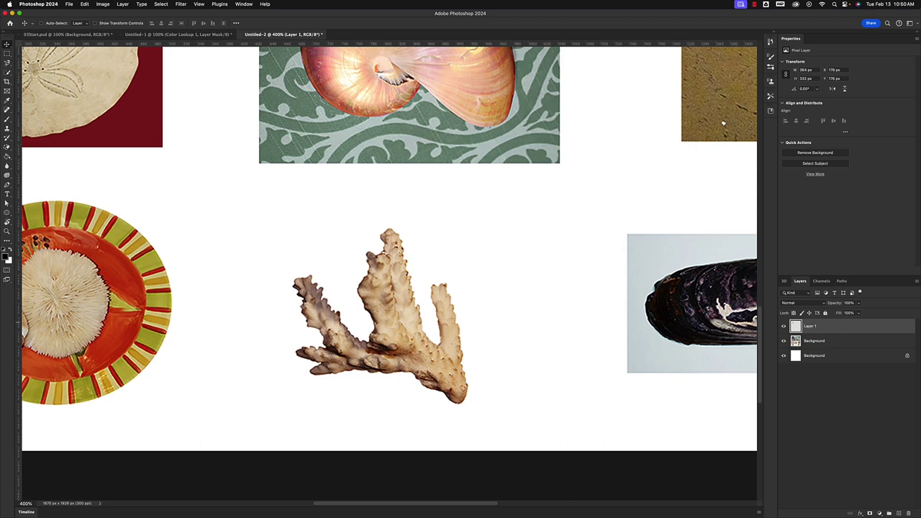
click(823, 344)
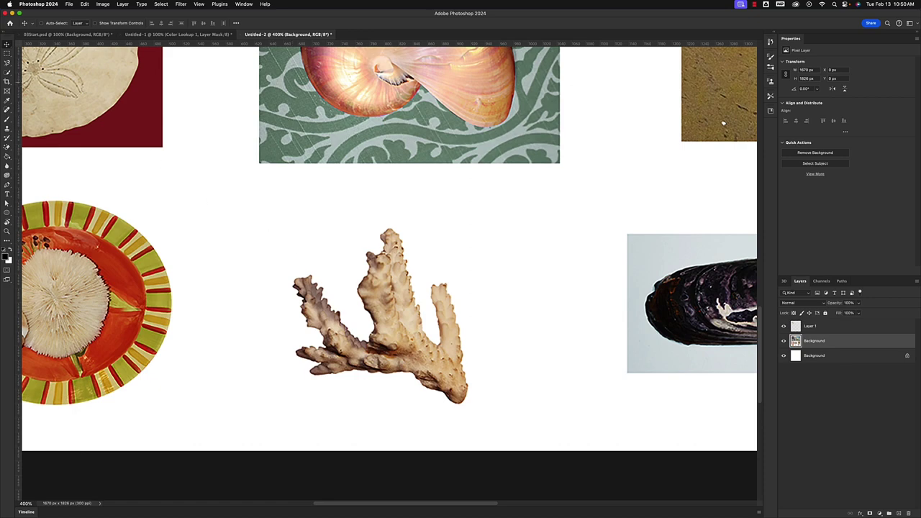
click(8, 74)
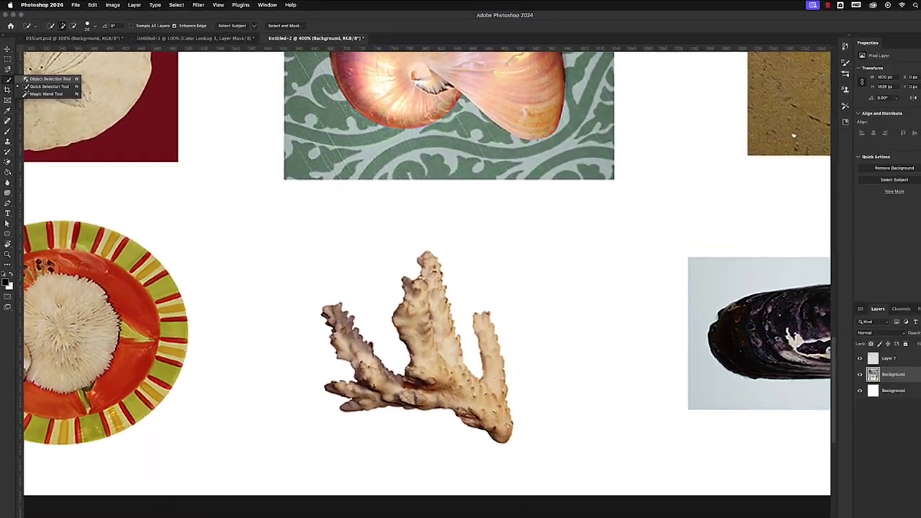
click(64, 106)
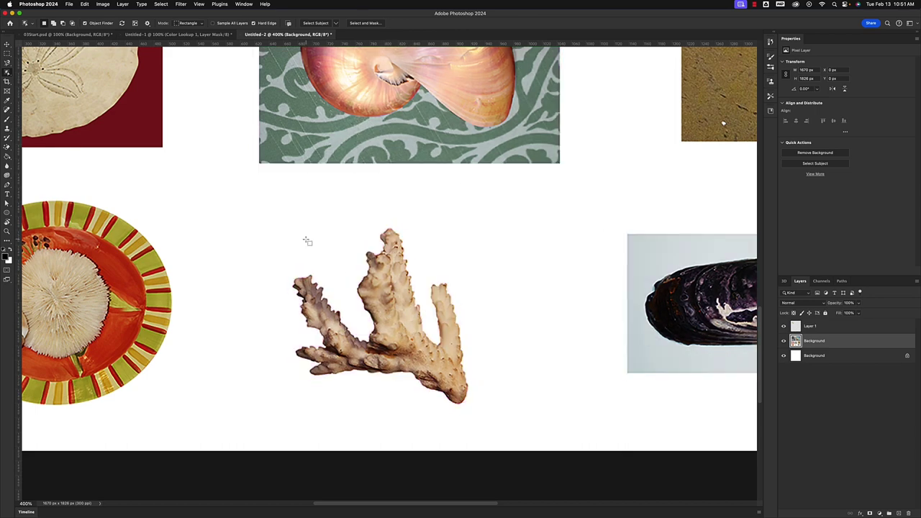
drag(269, 208, 505, 426)
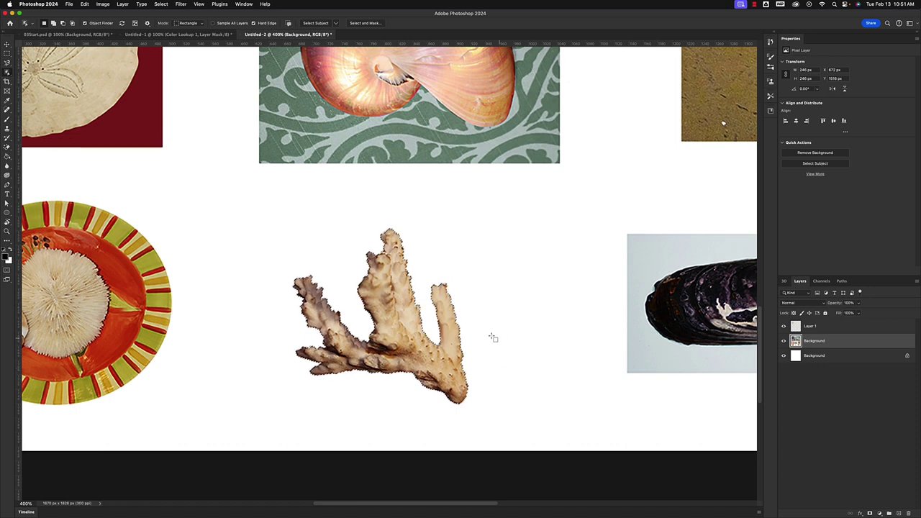
Step: Examine the edge of the coral selection at pixel level
key(super+equal)
key(super+equal)
key(super+equal)
key(super+equal)
key(super+equal)
key(super+equal)
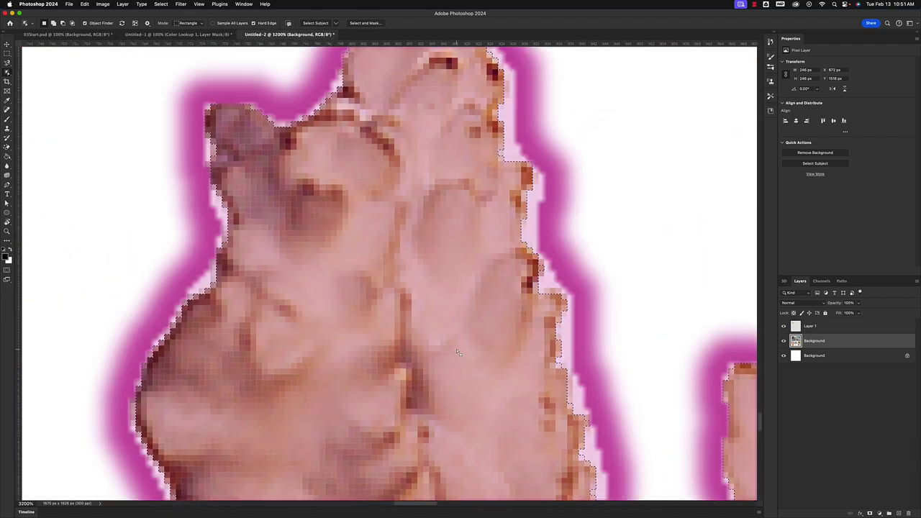
key(super+equal)
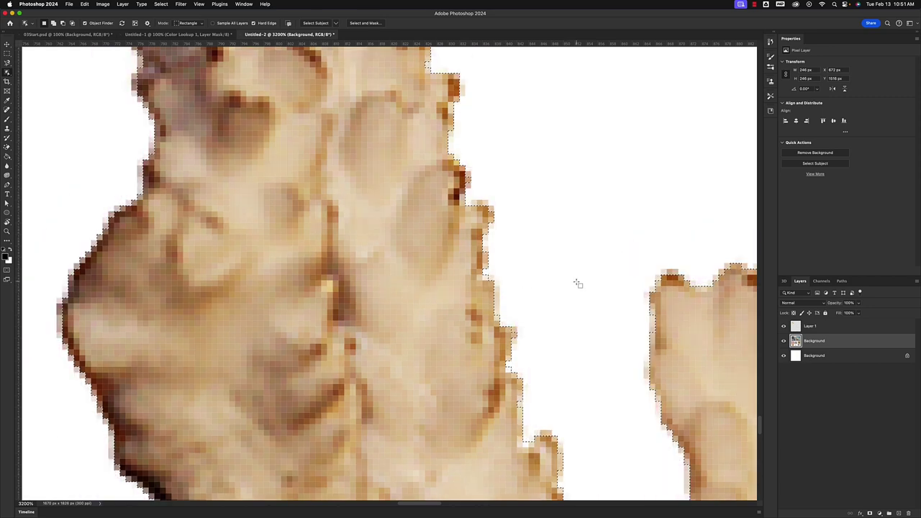
key(super+minus)
key(super+minus)
key(super+minus)
key(super+minus)
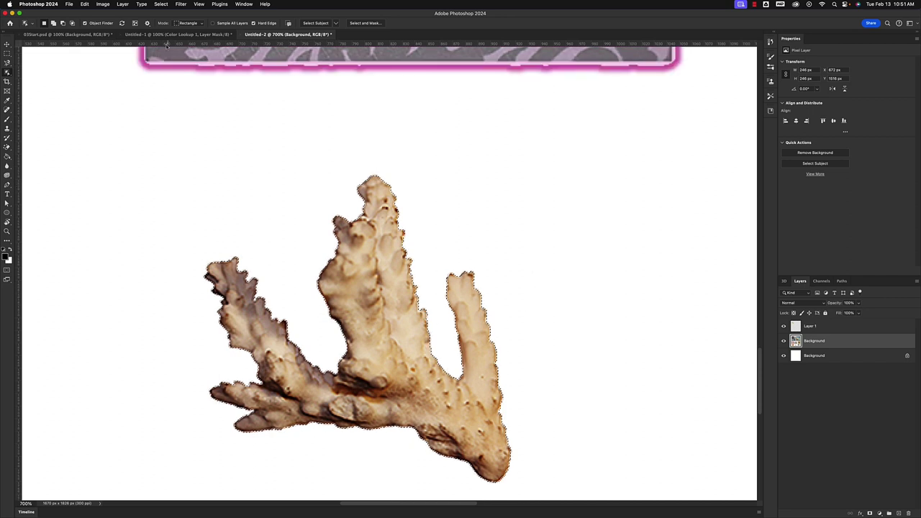
Step: Expand the coral selection by 1 pixel
click(161, 4)
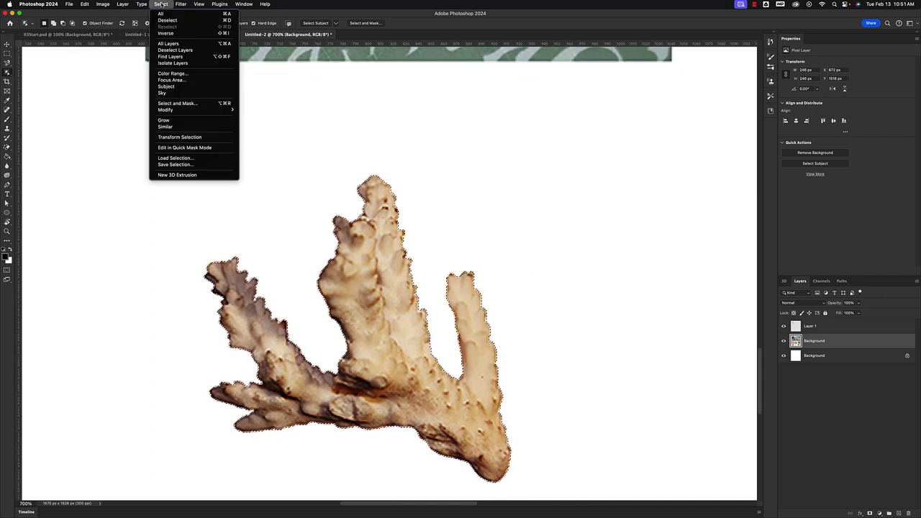
mouse_move(184, 110)
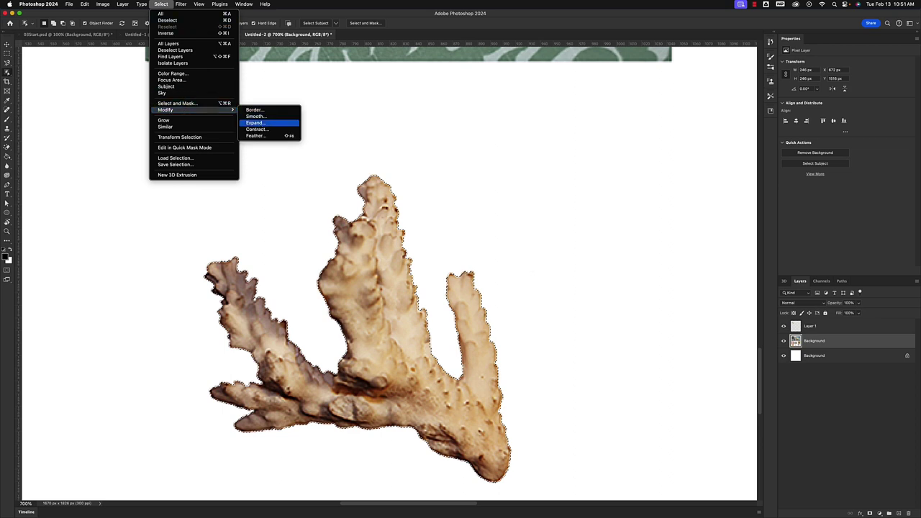
click(256, 123)
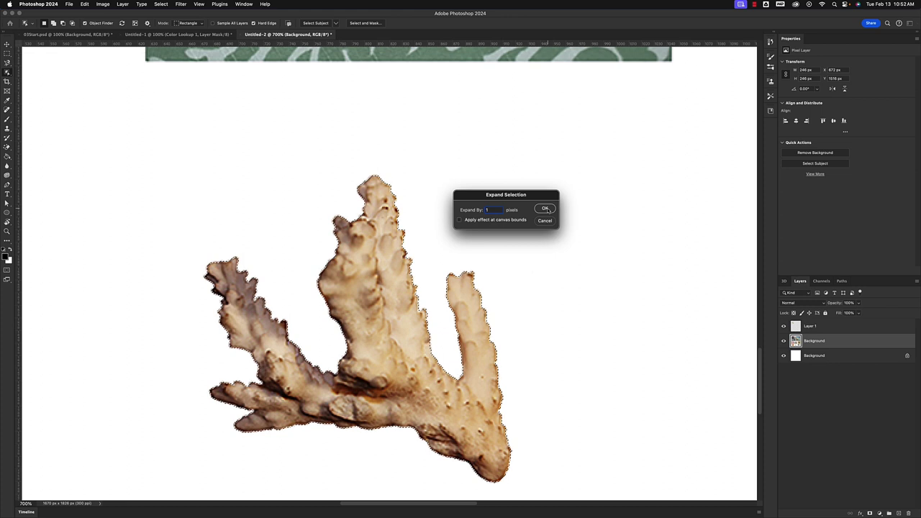
click(548, 210)
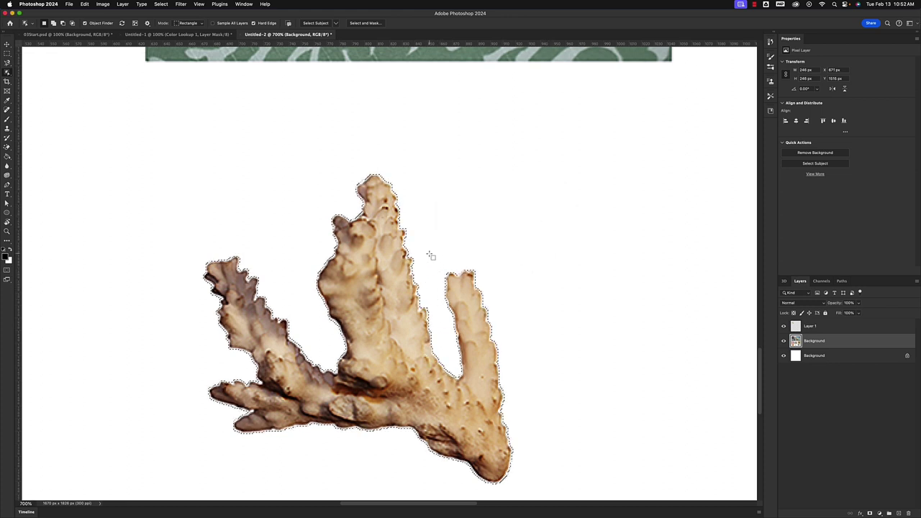
Step: Inspect the expanded selection outline around the coral's branches and tips, and view it among the neighbouring objects
key(super+equal)
key(super+equal)
key(super+equal)
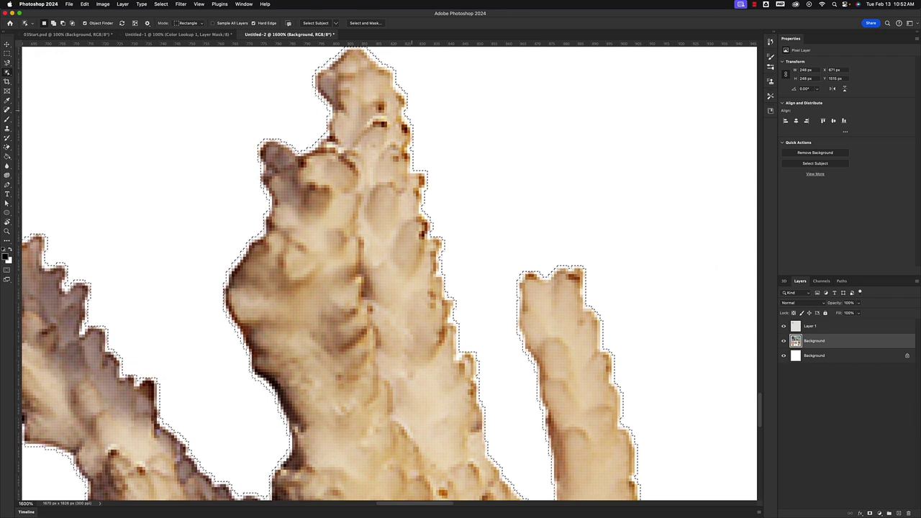
key(super+minus)
key(super+minus)
key(super+minus)
key(super+minus)
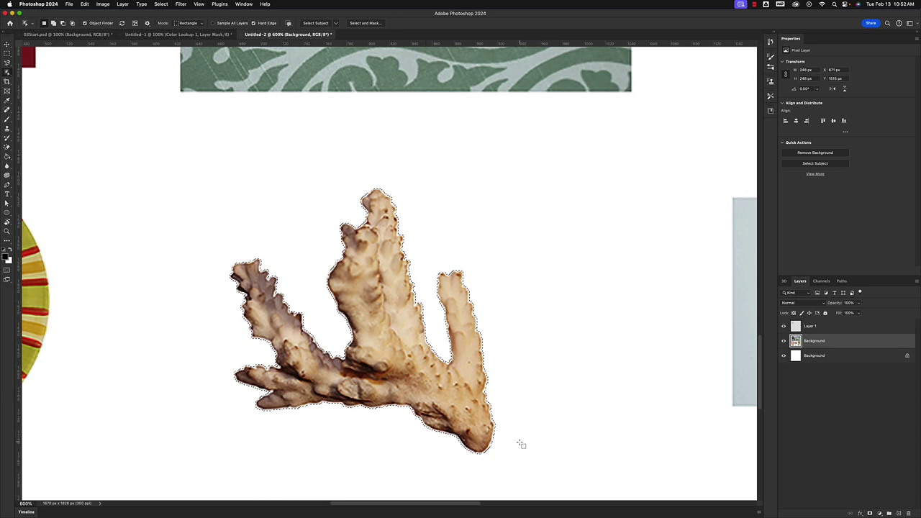
key(super+minus)
key(super+minus)
key(super+minus)
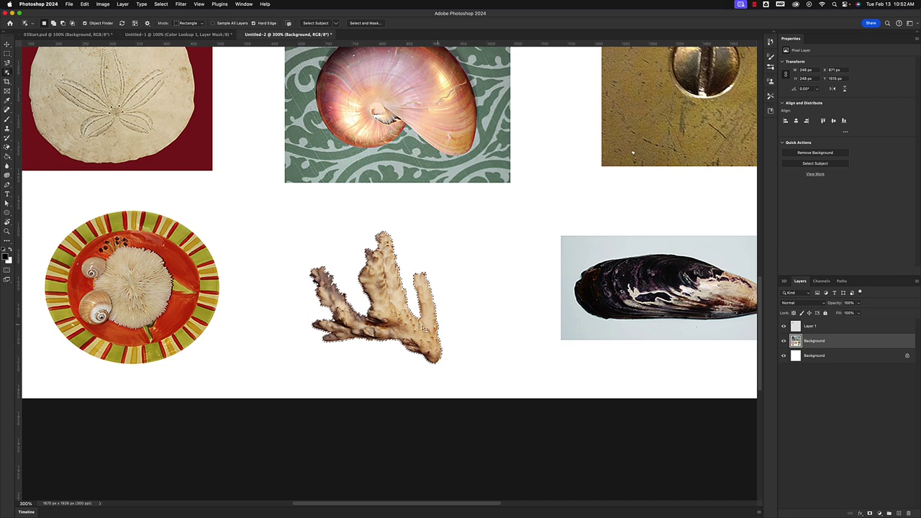
Step: Copy the selected coral from the collage and paste it onto its own layer
key(super+minus)
key(super+minus)
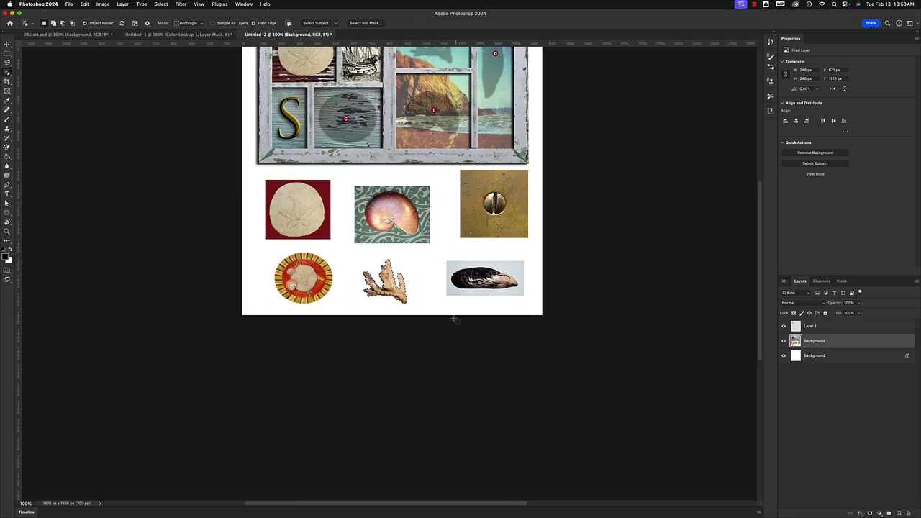
drag(429, 292, 435, 386)
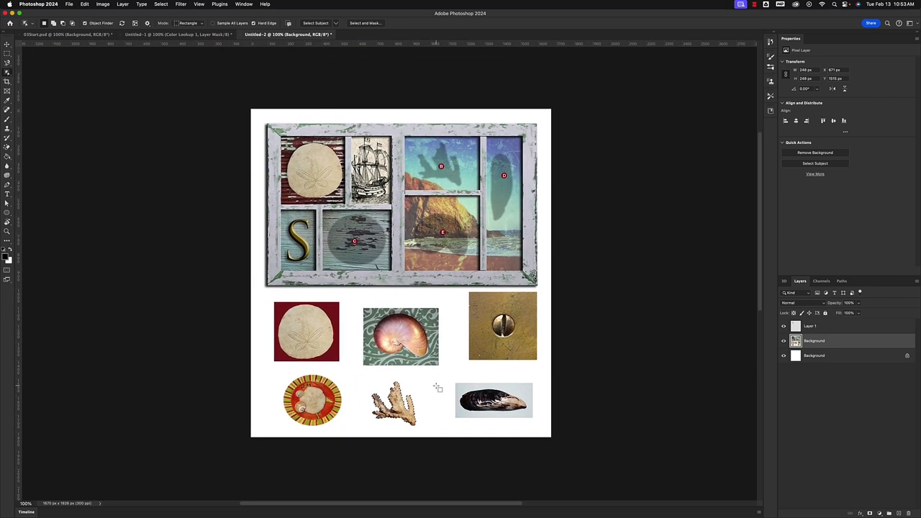
key(super+minus)
key(super+plus)
key(super+plus)
key(super+minus)
key(super+c)
key(super+v)
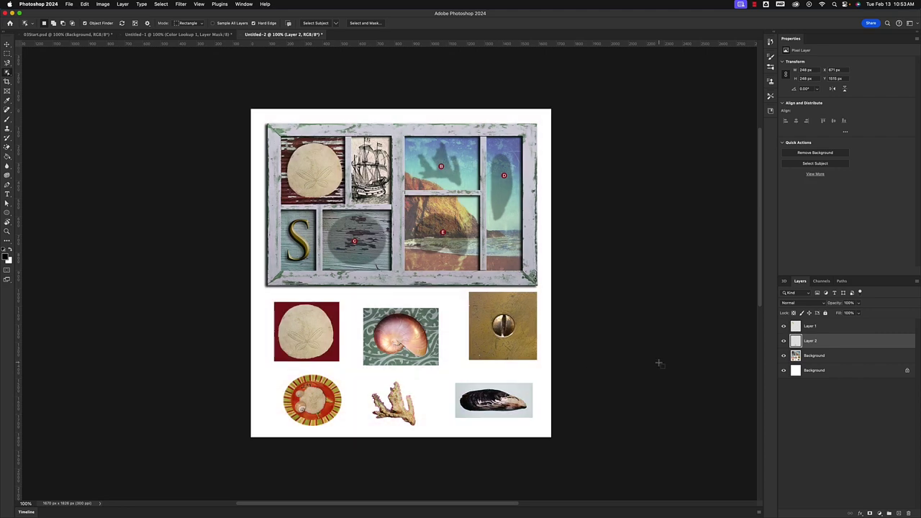
Step: Move the pasted coral into the window pane marked B, over its coral-shaped shadow
key(v)
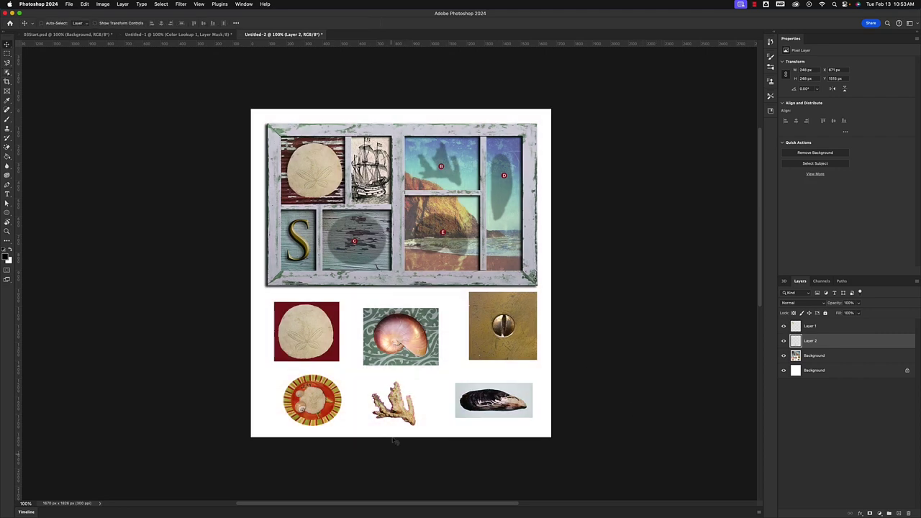
drag(394, 401, 450, 154)
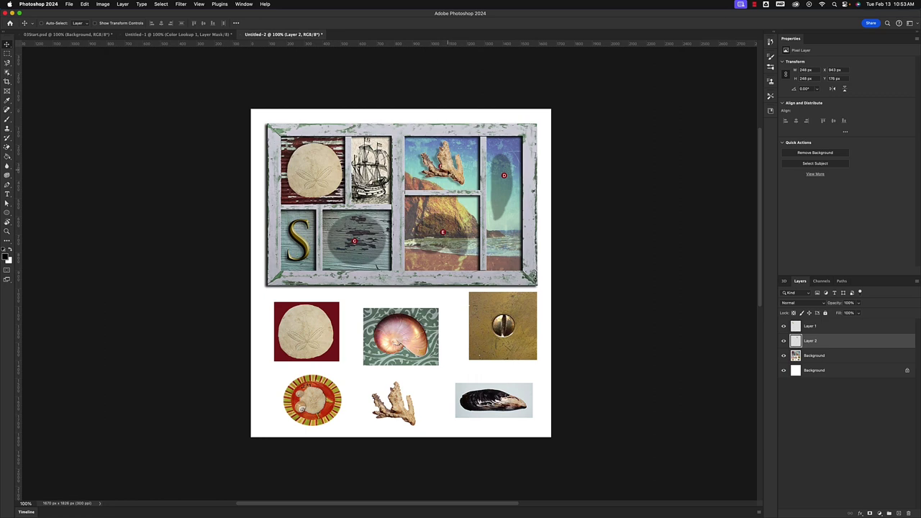
key(w)
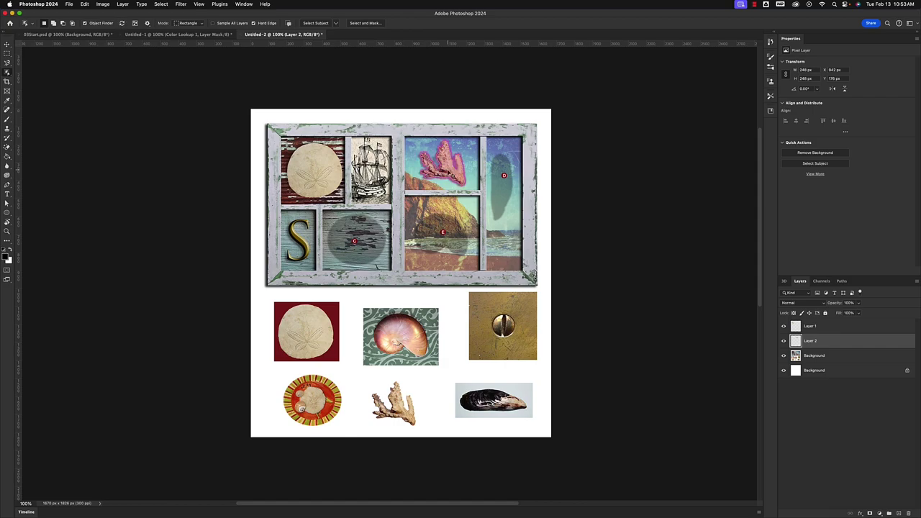
Step: Nudge the coral horizontally in 1-pixel increments to an X position of about 930 px, offset from its shadow
scroll(448, 167, up, 5)
scroll(447, 167, up, 3)
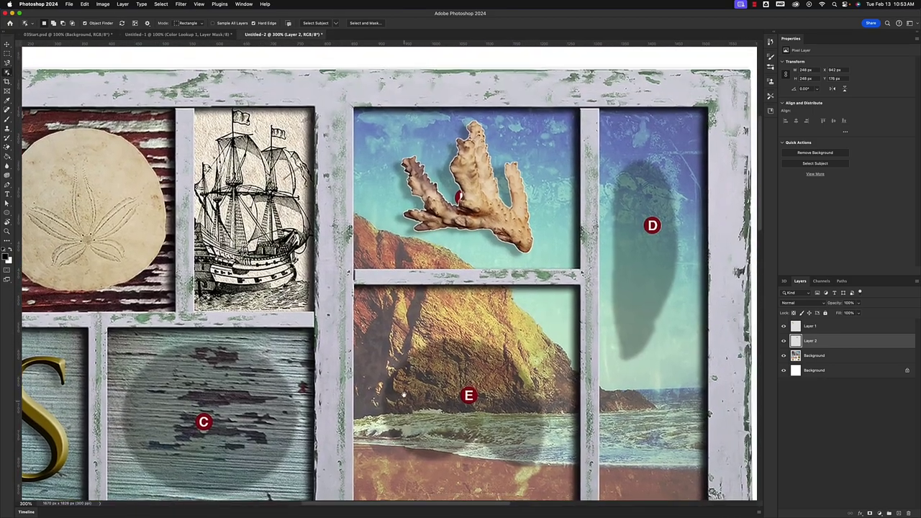
scroll(404, 400, down, 2)
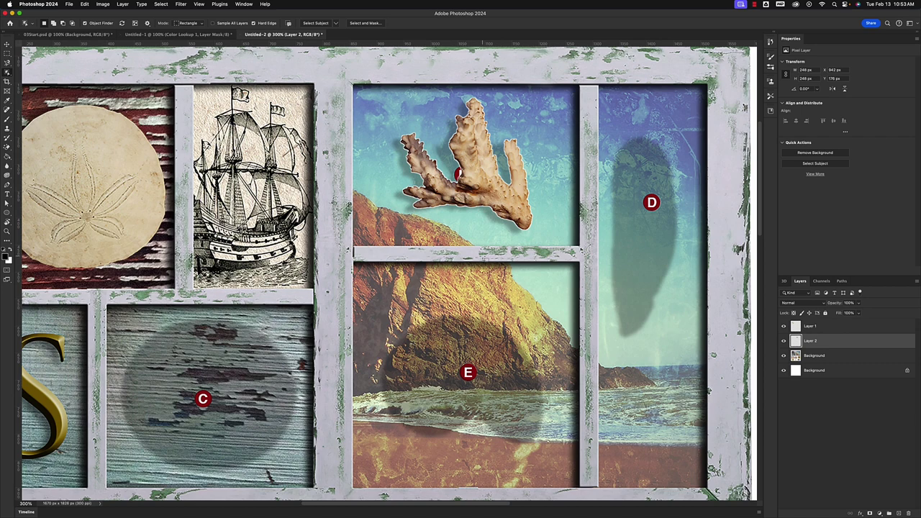
key(v)
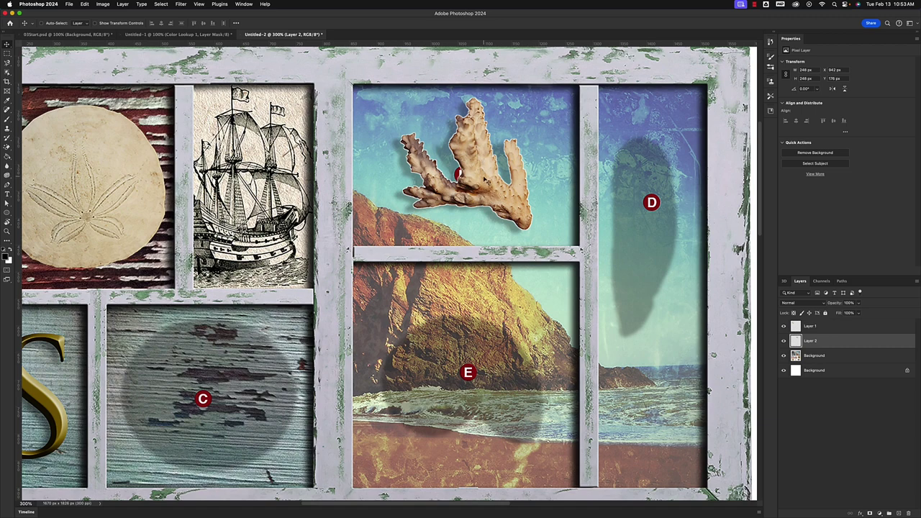
key(Left)
key(Left)
key(Left)
key(Left)
key(Left)
key(Left)
key(Left)
key(Left)
key(Left)
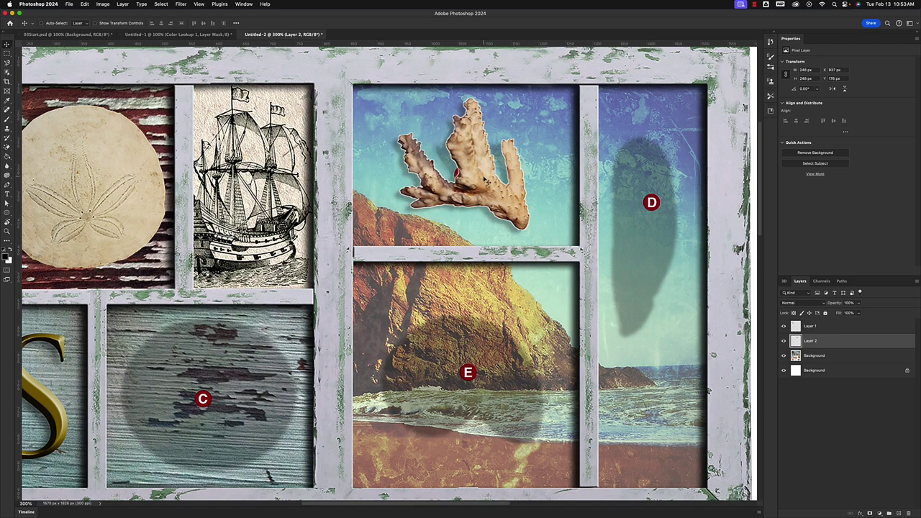
key(Left)
key(Left)
key(Left)
key(Left)
key(Left)
key(Left)
key(Left)
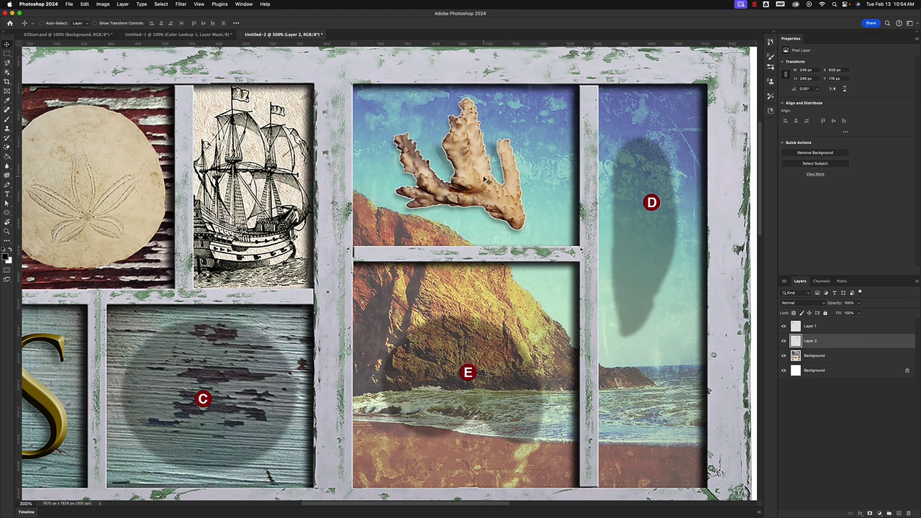
key(Right)
key(Right)
key(Right)
key(Right)
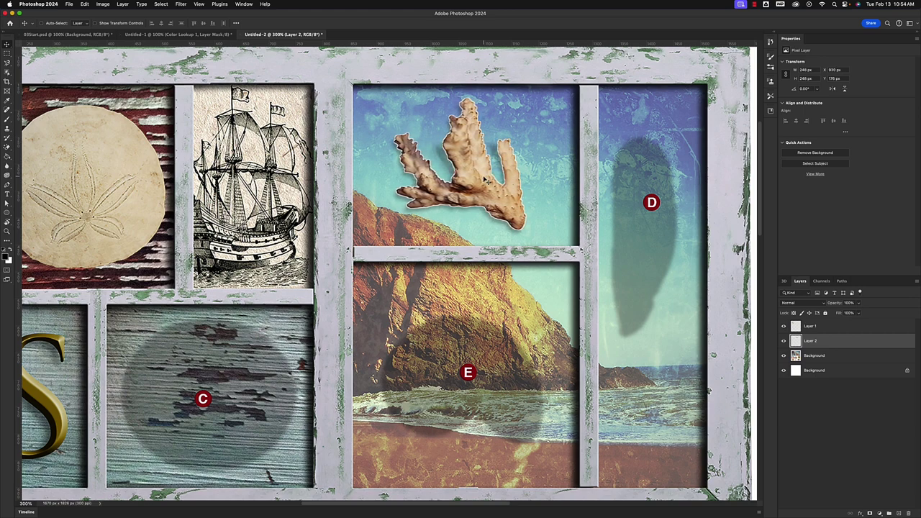
Step: Try shifting the coral in 10-pixel increments to the left and back to the right within its pane
key(shift+Left)
key(shift+Left)
key(shift+Left)
key(shift+Left)
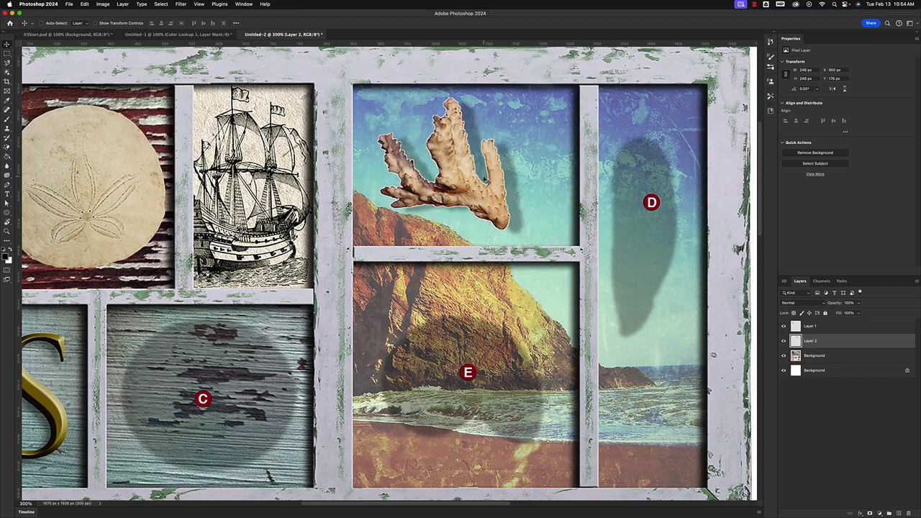
key(shift+Right)
key(shift+Right)
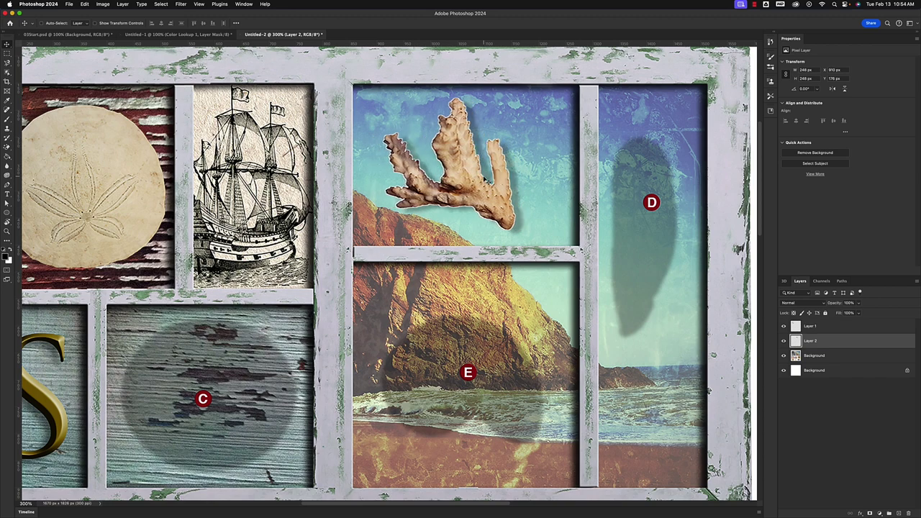
key(shift+Right)
key(shift+Right)
Step: Fine-tune the coral's horizontal position in its pane to X 928 px
key(Right)
key(Right)
key(Right)
key(Right)
key(Right)
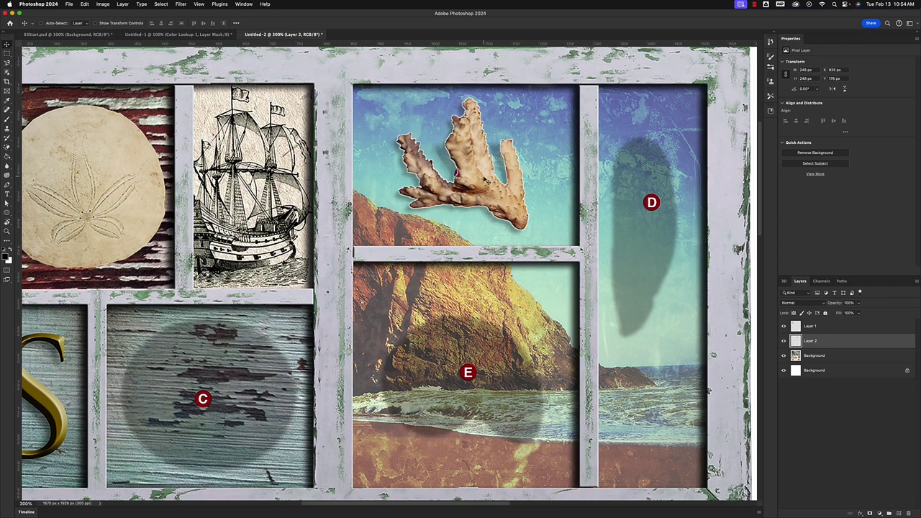
key(Left)
key(Left)
key(Left)
key(Left)
key(Left)
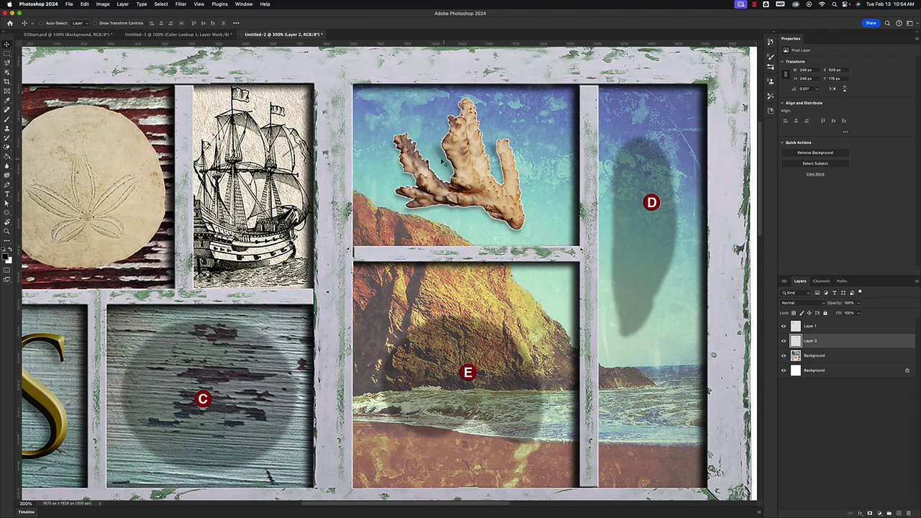
Step: Examine the placed coral's edges and shadow close up, and view it within the whole collage
key(super+equal)
key(super+equal)
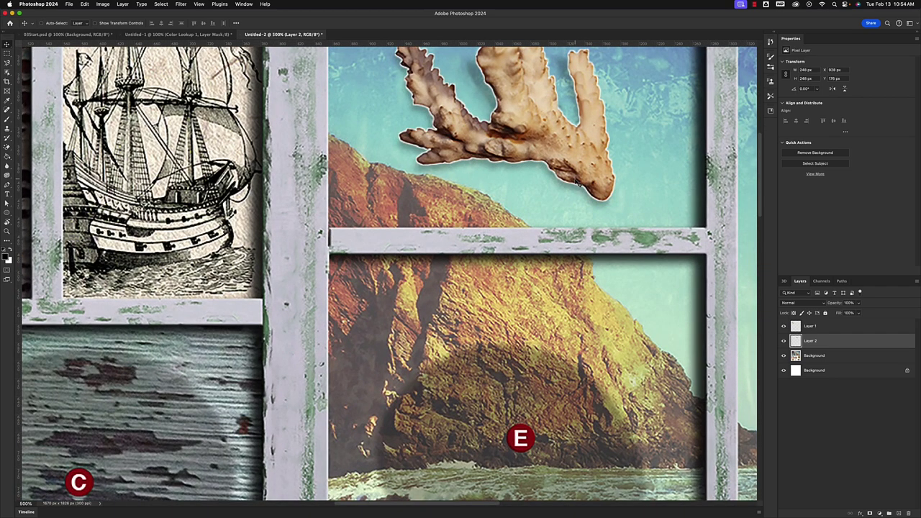
key(super+minus)
key(super+minus)
key(super+minus)
key(super+minus)
scroll(453, 233, down, 5)
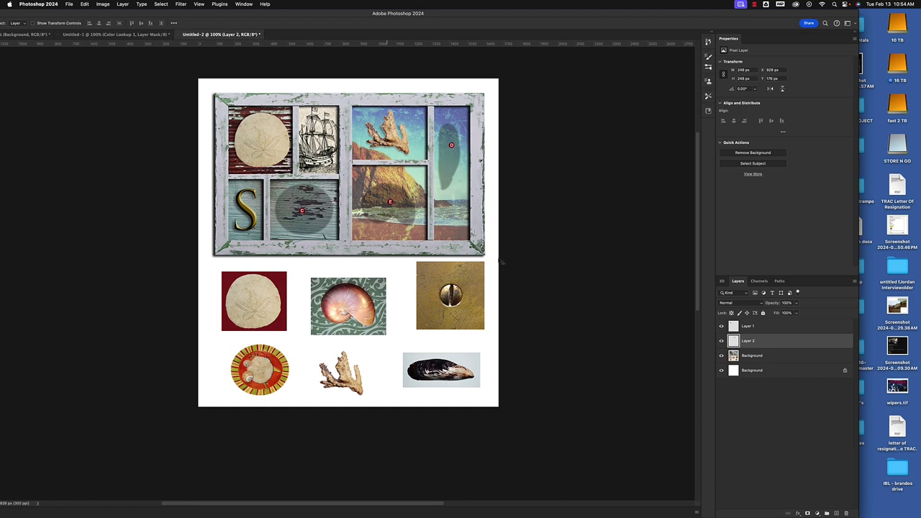
Step: Rename Layer 1 as "sand dollar" and Layer 2 as "coral"
drag(804, 17, 717, 23)
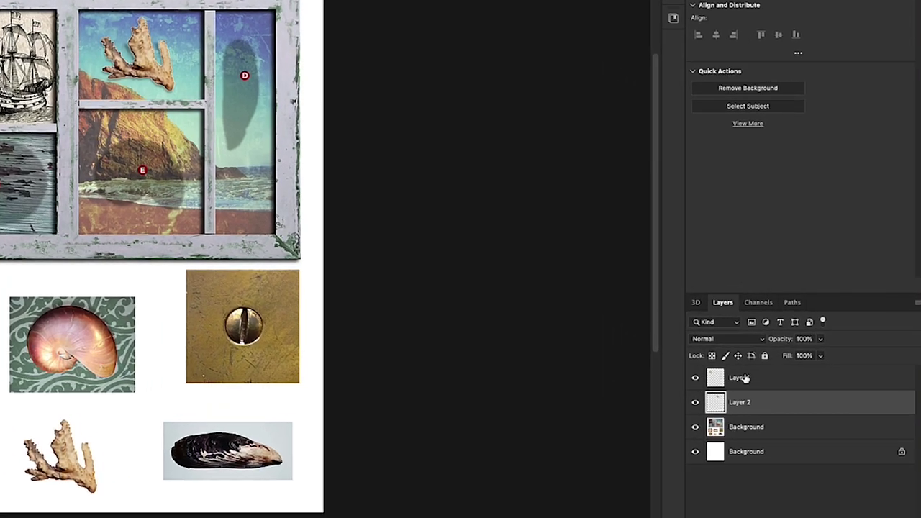
click(716, 367)
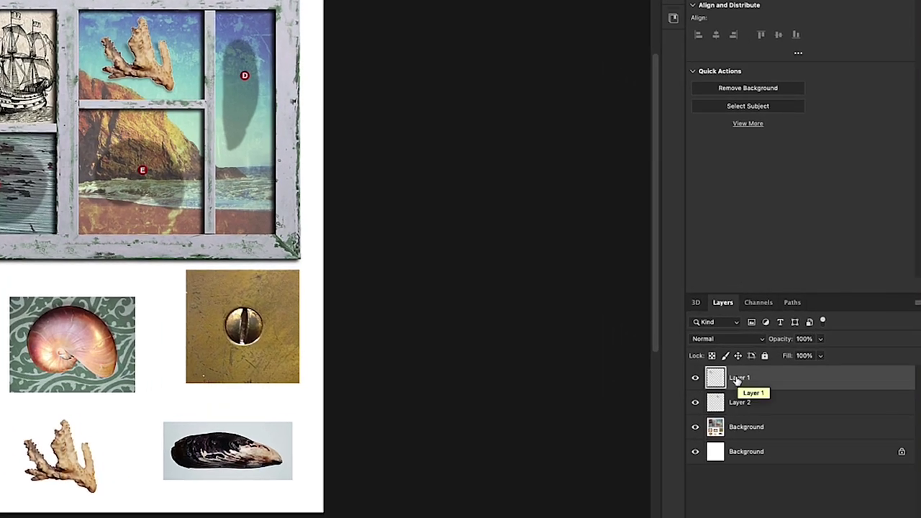
double_click(736, 379)
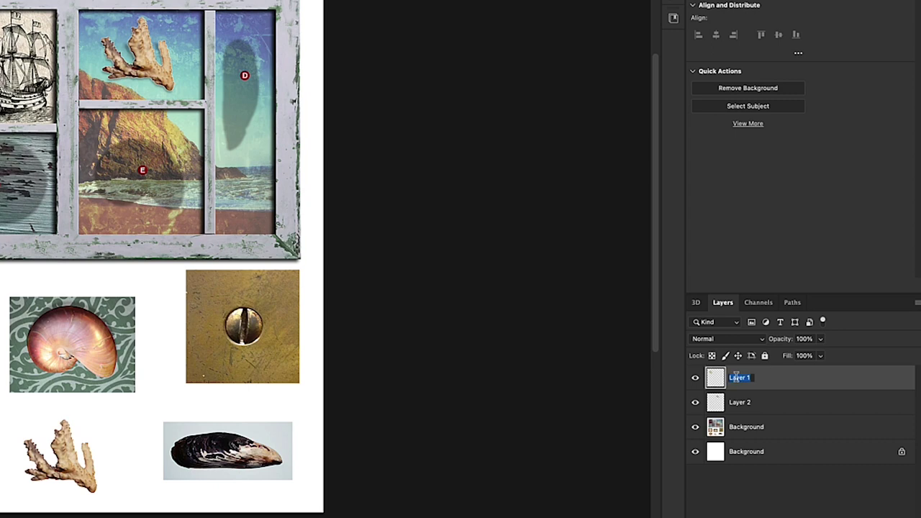
text(slnd dollar)
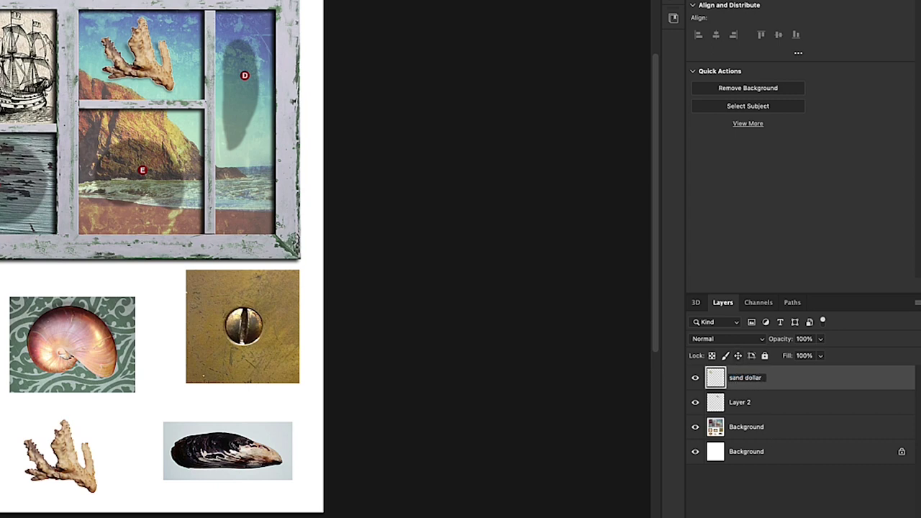
key(Return)
double_click(741, 403)
text(coral)
key(Return)
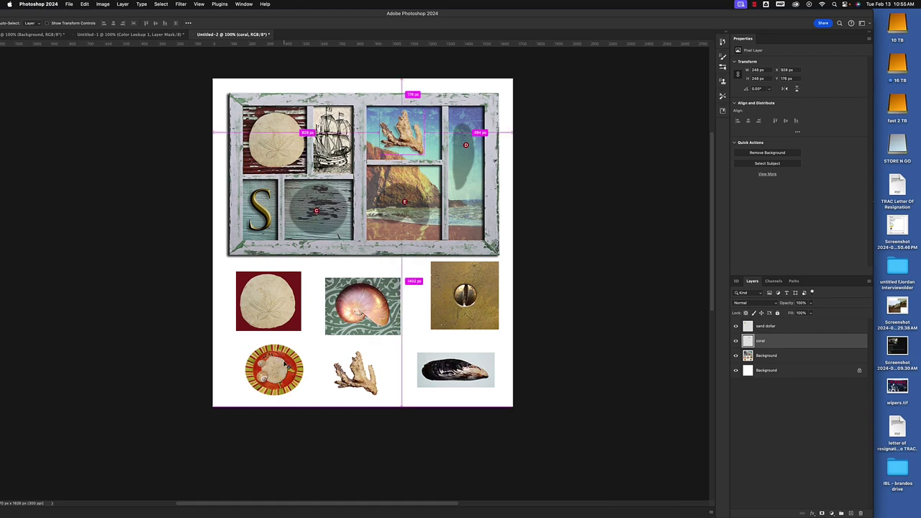
Step: Select the striped plate with the Elliptical Marquee Tool, fitting an ellipse of about 325 by 282 px to its rim
scroll(287, 338, up, 6)
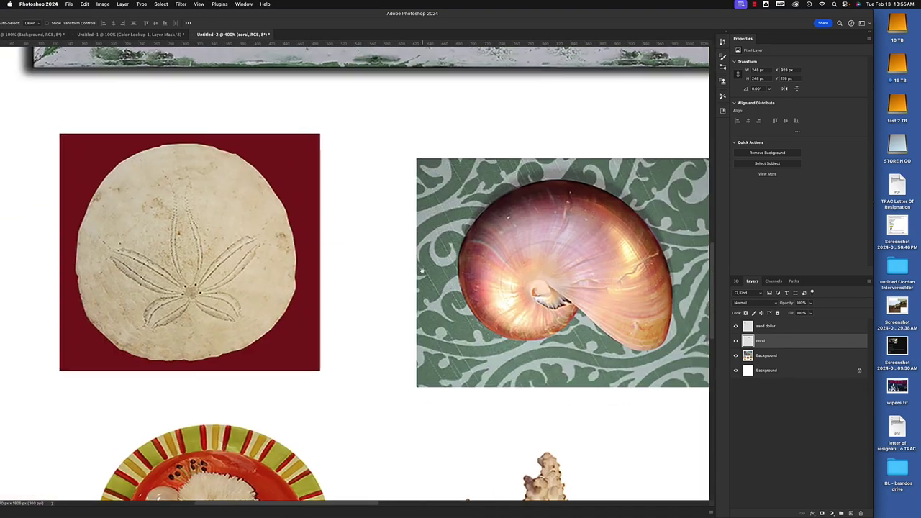
drag(423, 270, 550, 66)
drag(471, 15, 522, 10)
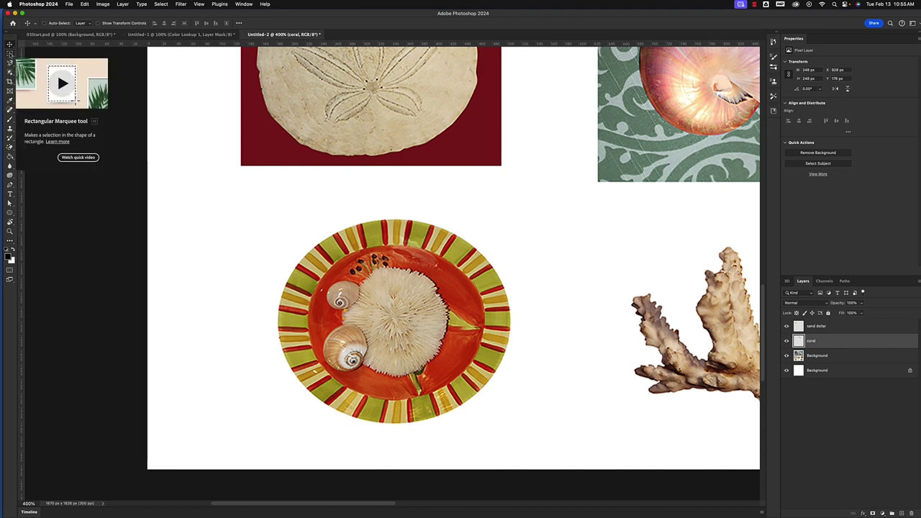
click(10, 54)
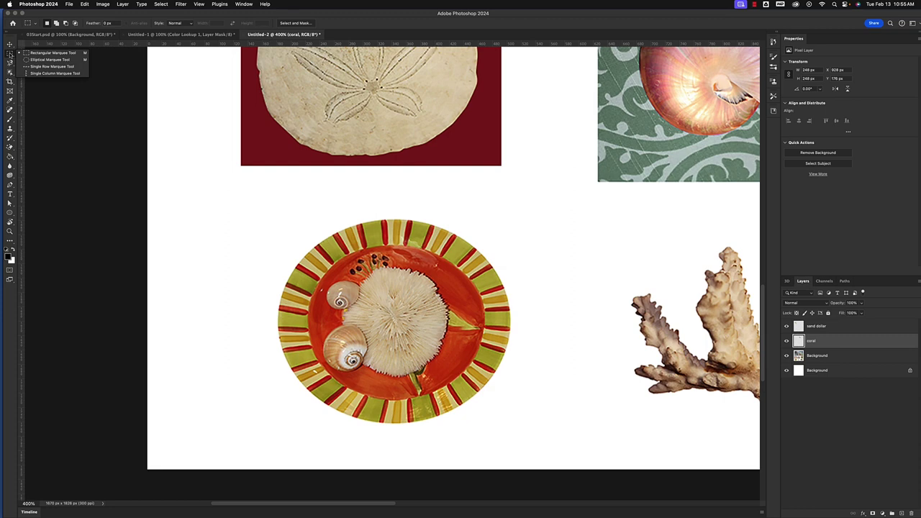
click(48, 60)
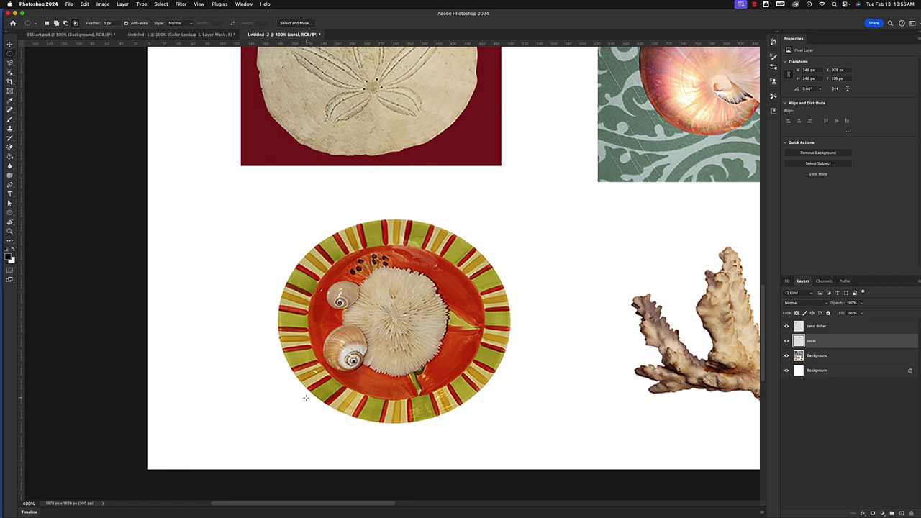
drag(306, 392, 555, 212)
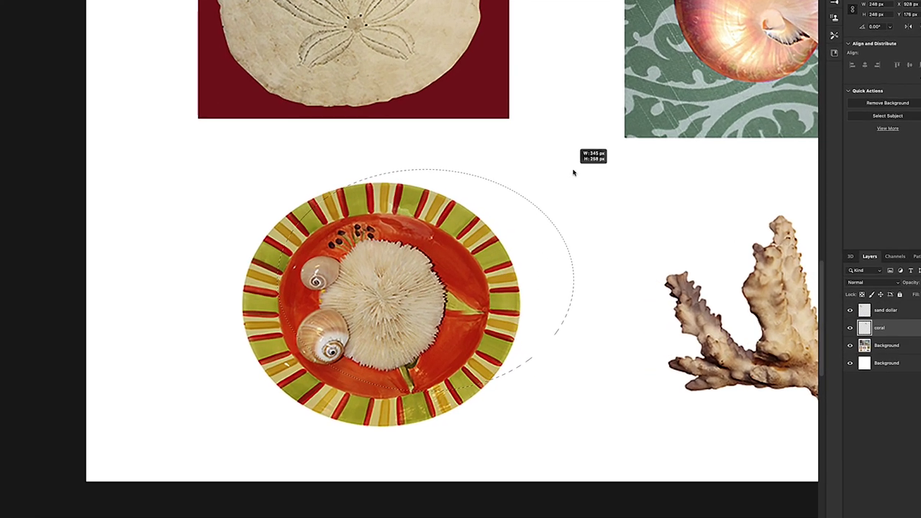
drag(573, 173, 573, 173)
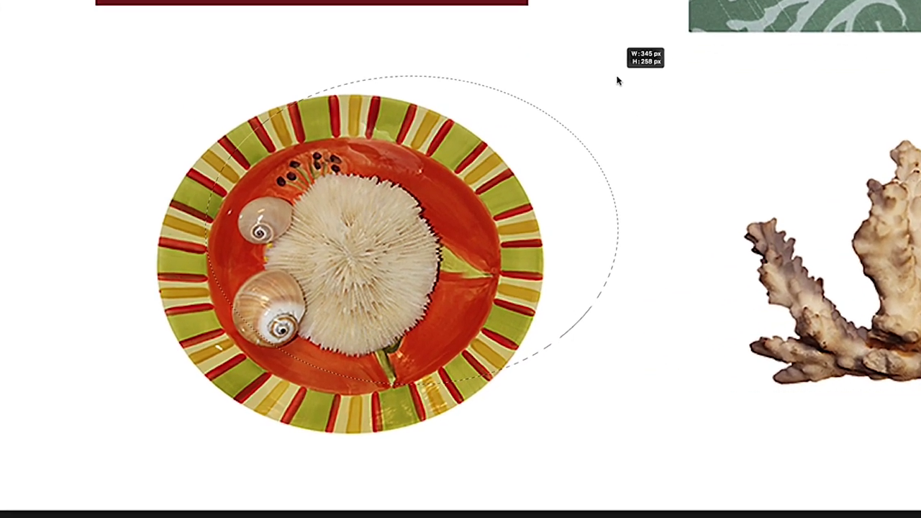
mouse_move(616, 81)
mouse_down()
mouse_move(625, 75)
mouse_move(610, 85)
mouse_up()
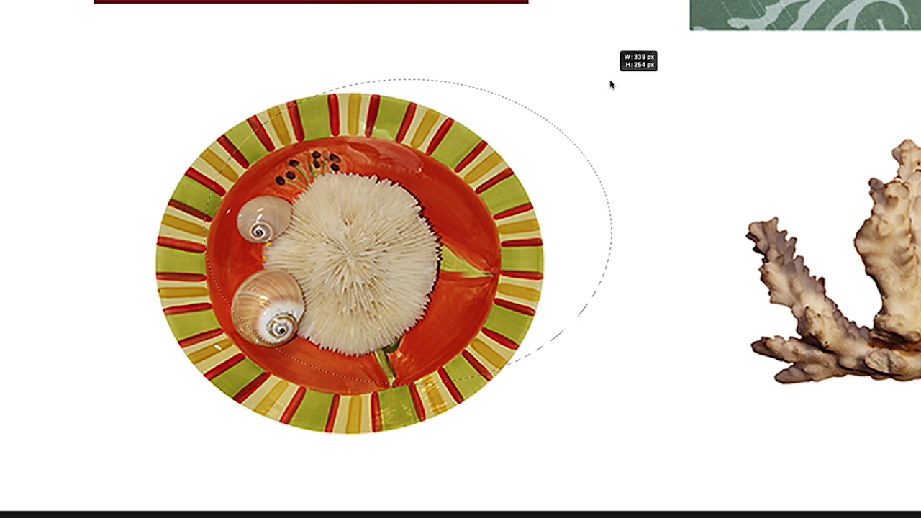
drag(610, 85, 584, 85)
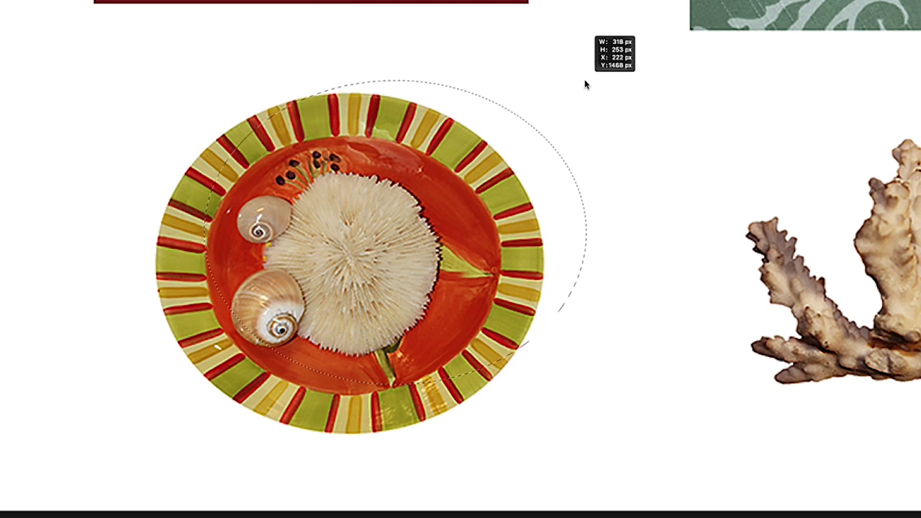
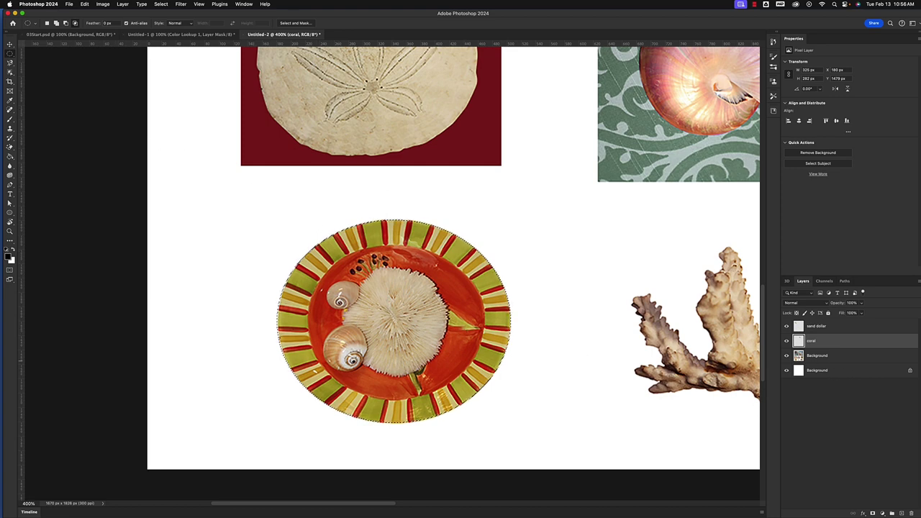
Step: Make the unlocked Background layer containing the collage active, keeping the plate selected
click(819, 357)
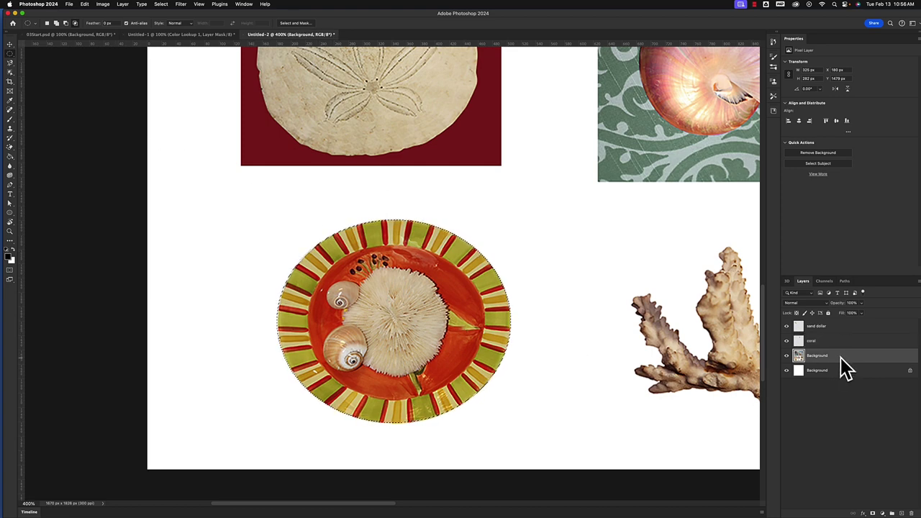
key(super+minus)
key(super+minus)
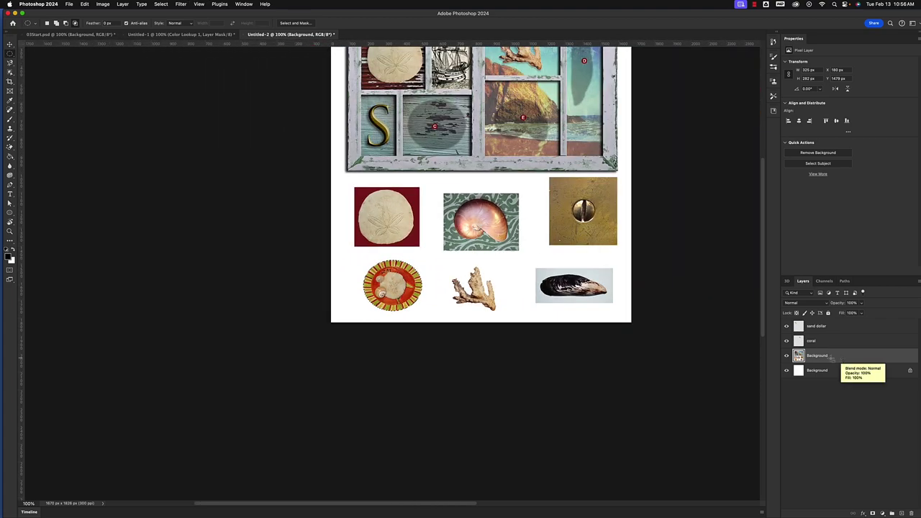
drag(693, 328, 617, 448)
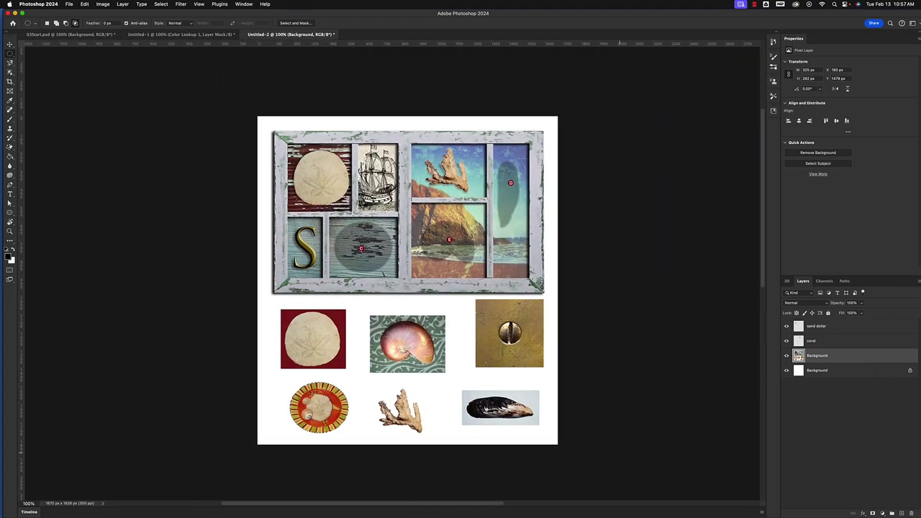
Step: Copy the selected striped plate to its own layer and name that layer "snail"
key(super+plus)
key(super+minus)
key(super+j)
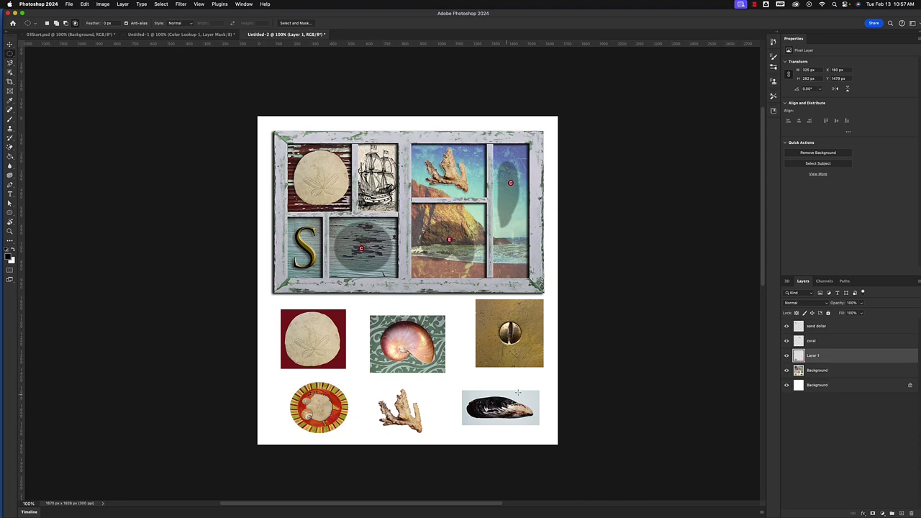
double_click(813, 356)
text(snail)
key(Return)
Step: Move the plate copy into pane C of the window frame, covering the grey placeholder shape
key(v)
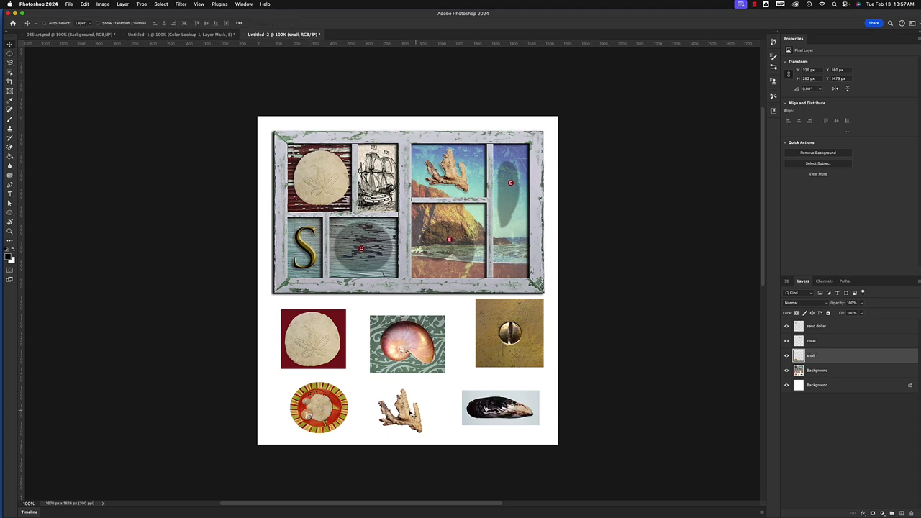
drag(327, 407, 371, 249)
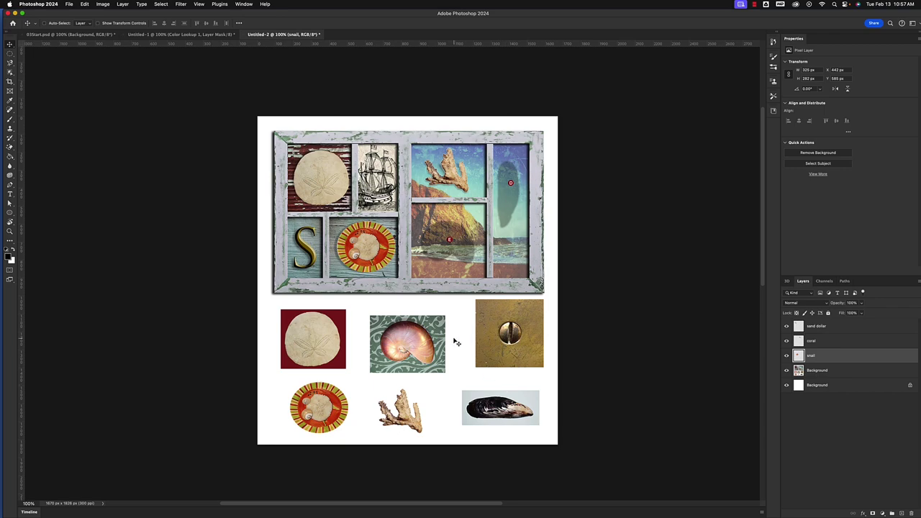
Step: Select the mussel shell with the Lasso Tool, tracing its outline freehand as an area of about 369 by 121 px
scroll(455, 342, down, 3)
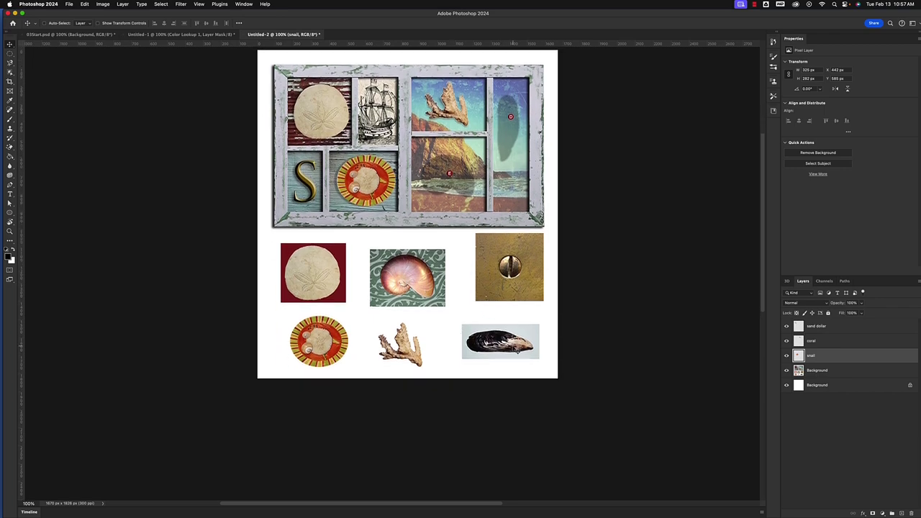
key(super+equal)
key(super+equal)
key(super+equal)
key(super+equal)
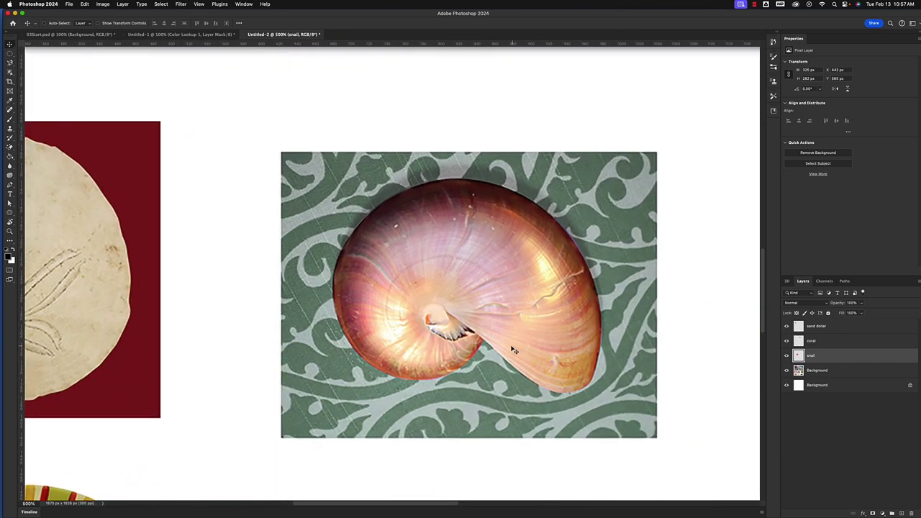
drag(606, 372, 236, 254)
scroll(236, 254, down, 5)
scroll(236, 254, right, 5)
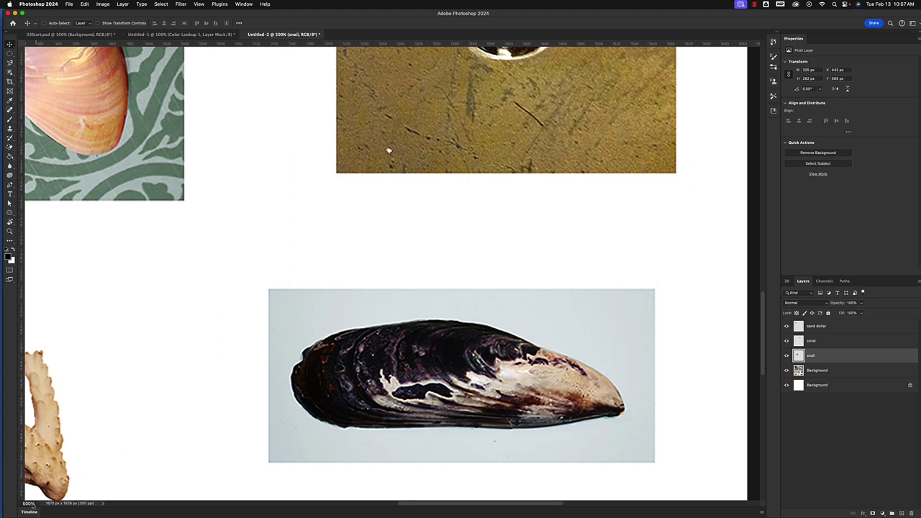
scroll(480, 393, down, 5)
scroll(480, 393, right, 1)
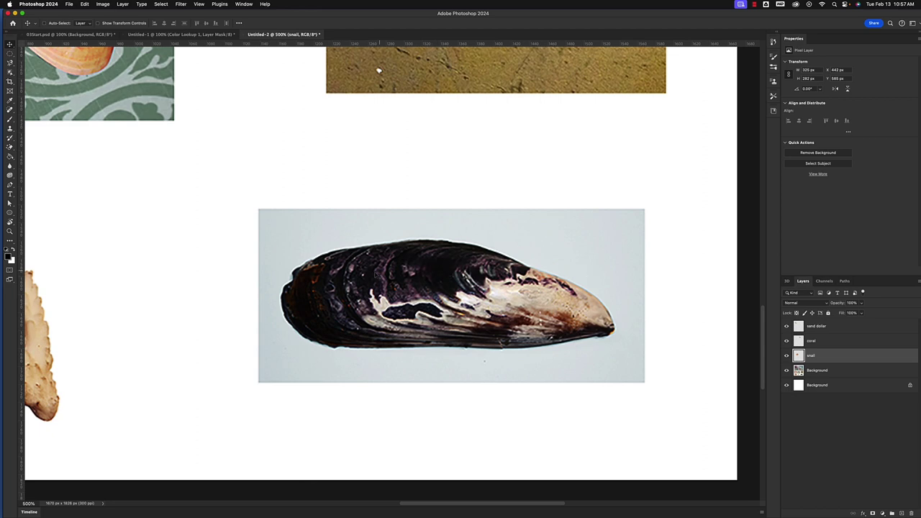
click(11, 63)
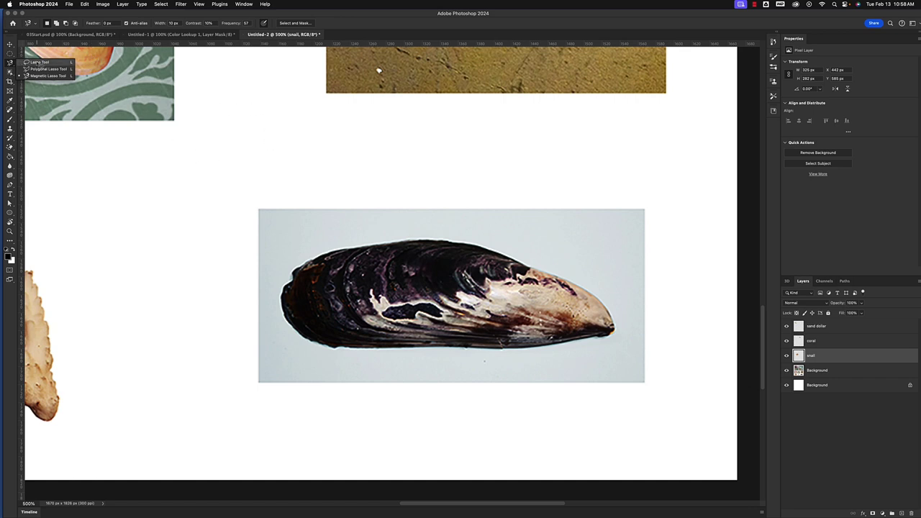
click(40, 62)
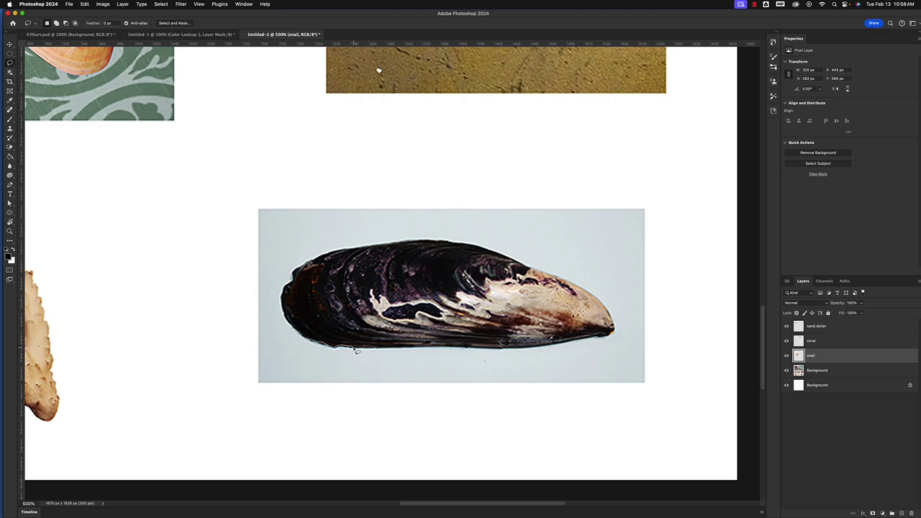
drag(348, 347, 356, 351)
drag(431, 363, 403, 350)
drag(405, 352, 505, 353)
mouse_move(504, 351)
mouse_down()
mouse_move(617, 330)
mouse_move(599, 300)
mouse_move(560, 279)
mouse_move(439, 243)
mouse_move(398, 244)
mouse_move(297, 277)
mouse_move(285, 293)
mouse_move(294, 333)
mouse_move(415, 353)
mouse_up()
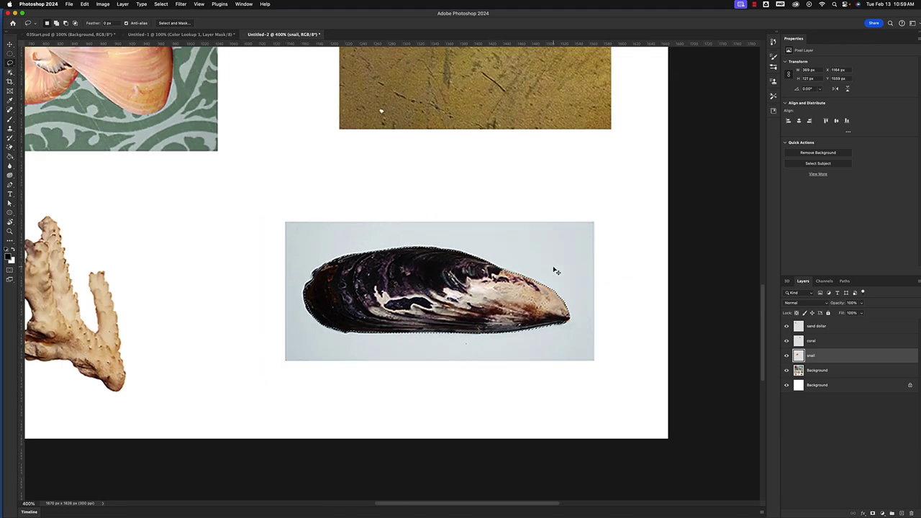
Step: Copy the selected mussel from the unlocked Background collage layer to its own layer and shift the copy about 7 px to the left
key(super+minus)
key(super+minus)
key(super+minus)
scroll(549, 269, up, 10)
scroll(548, 269, left, 3)
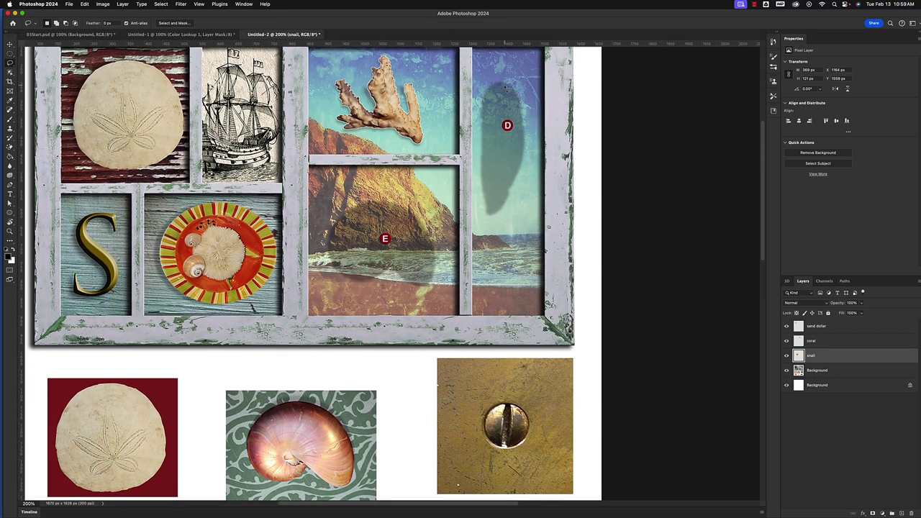
scroll(516, 319, down, 10)
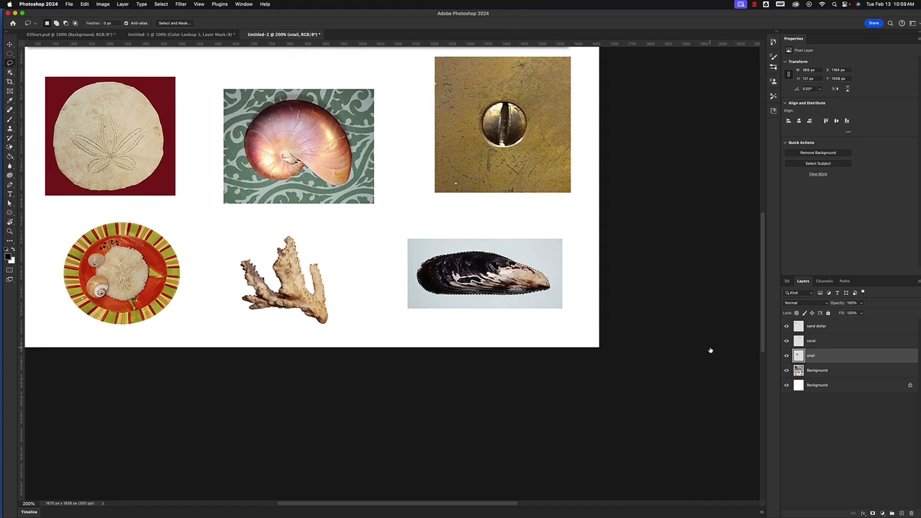
click(827, 370)
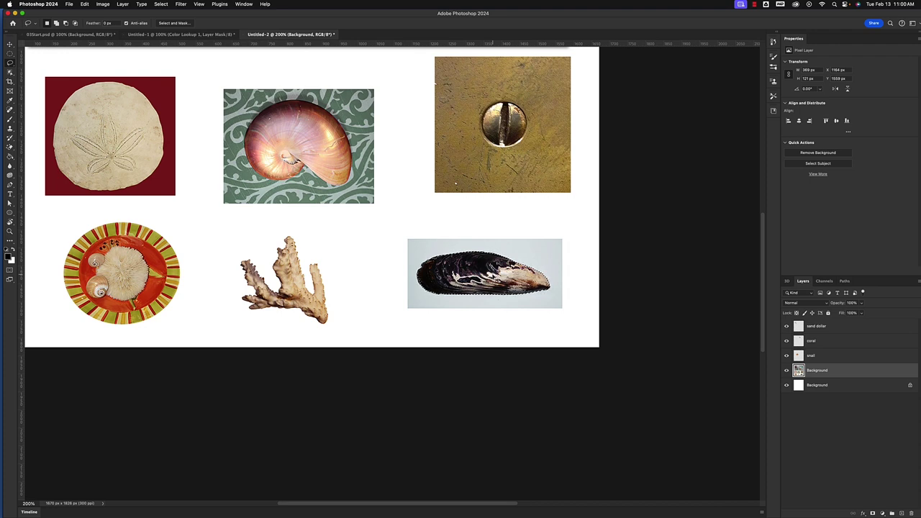
key(super+j)
key(v)
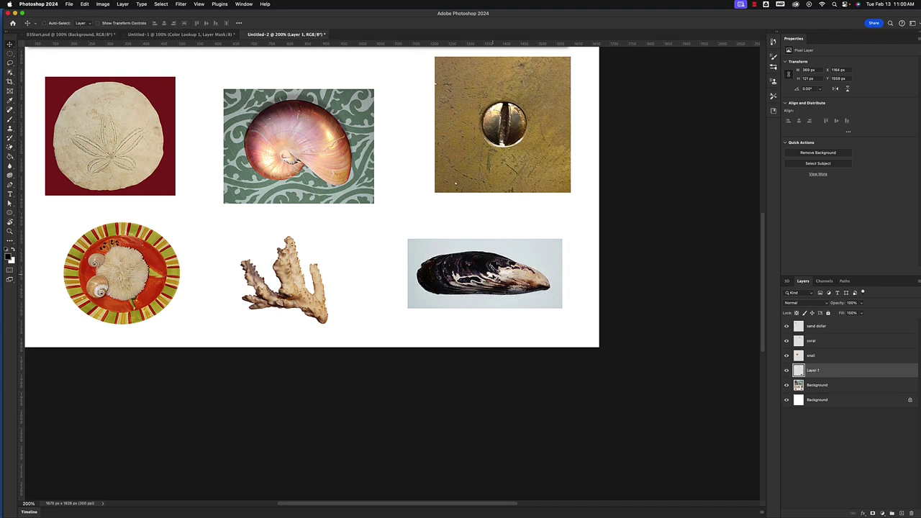
mouse_move(508, 261)
mouse_down()
mouse_move(512, 221)
mouse_move(503, 225)
mouse_move(516, 239)
mouse_move(548, 251)
mouse_move(506, 261)
mouse_up()
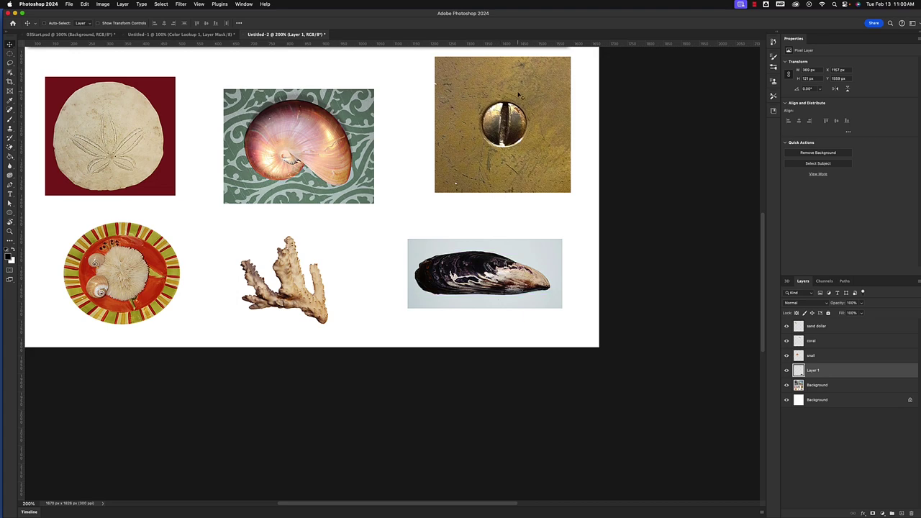
Step: Rotate the mussel copy 90° clockwise with the preset Transform command
scroll(602, 133, up, 5)
scroll(602, 133, left, 5)
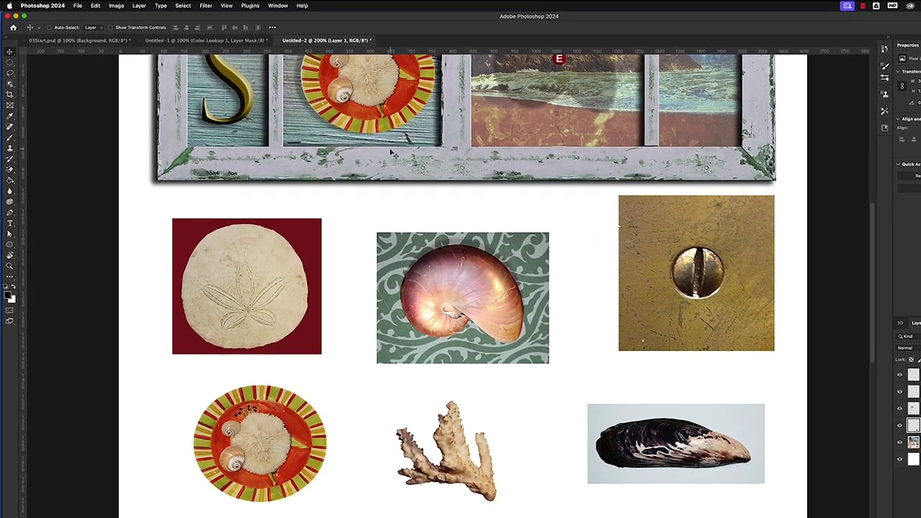
click(95, 5)
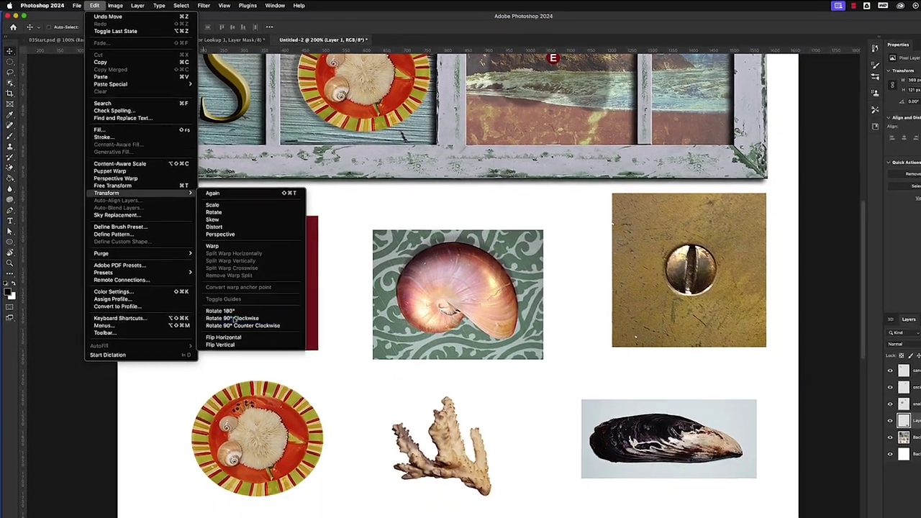
click(272, 375)
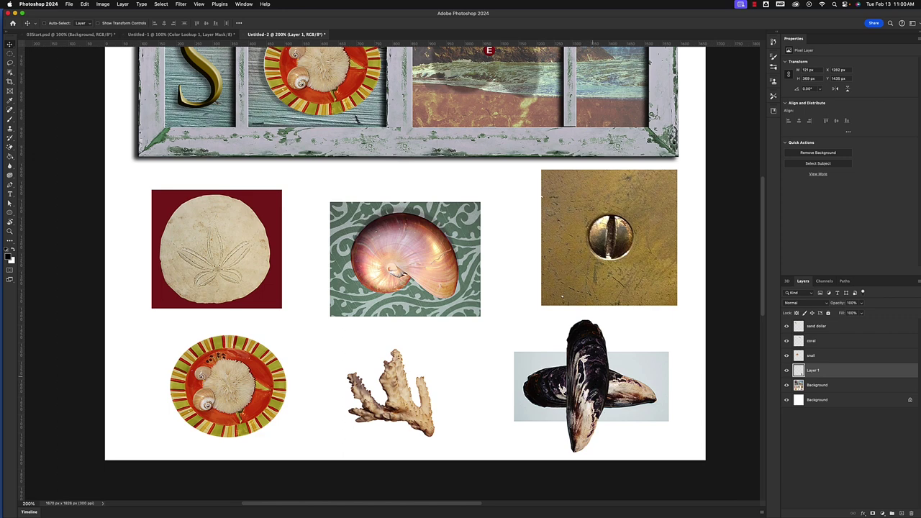
Step: Move the upright mussel copy up into pane D of the window frame, over the grey placeholder shape
drag(586, 374, 604, 96)
scroll(652, 122, up, 5)
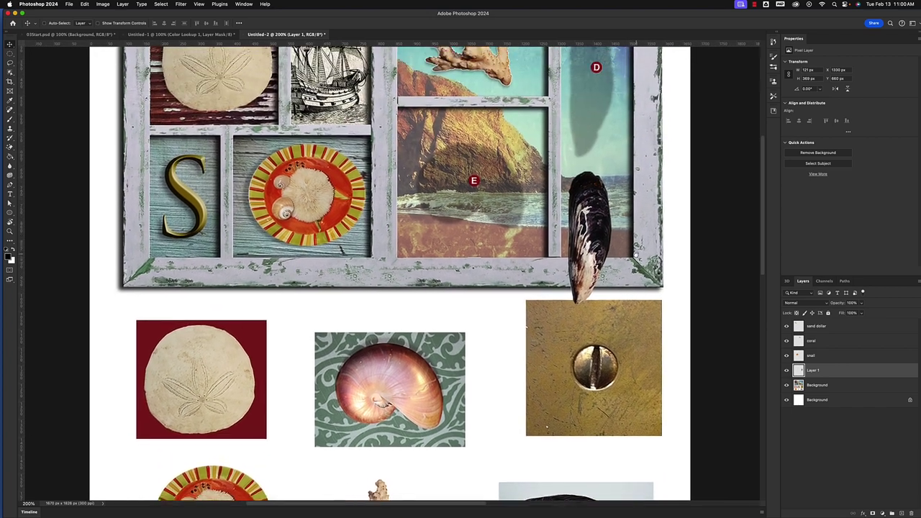
scroll(653, 143, up, 3)
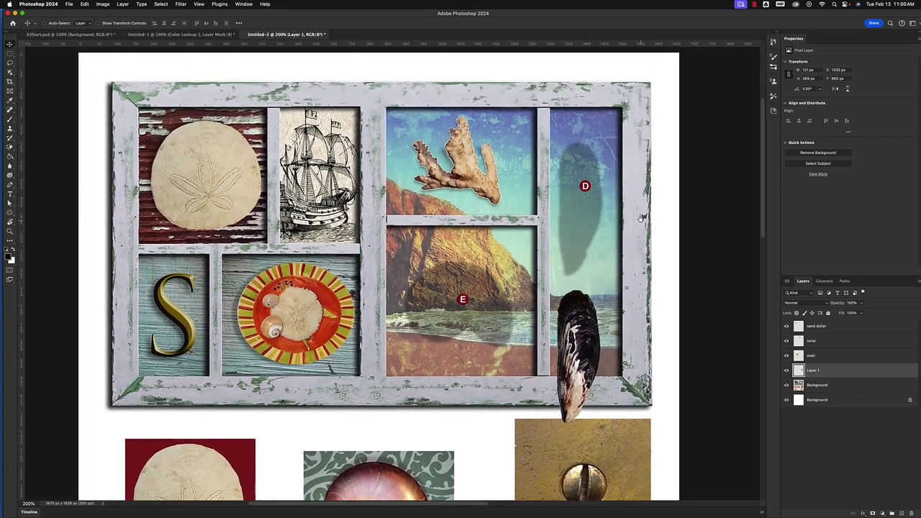
scroll(632, 172, up, 4)
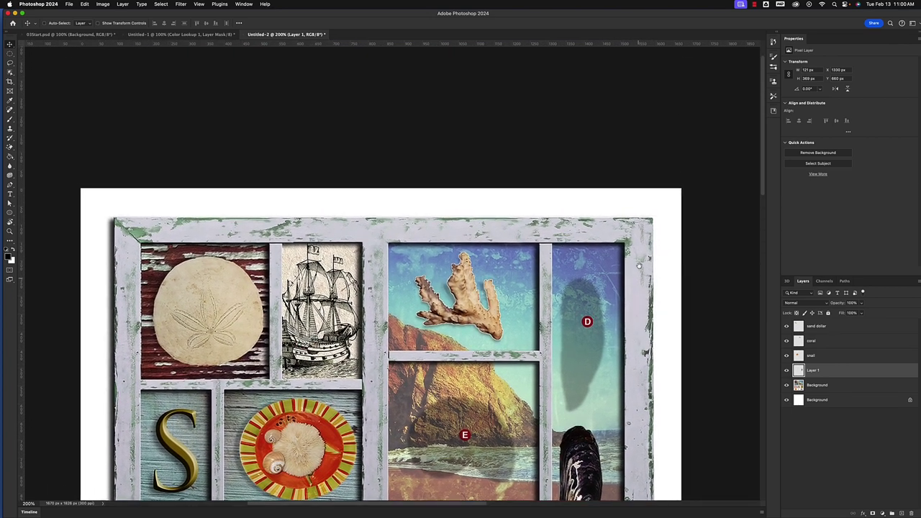
scroll(632, 173, down, 5)
scroll(632, 172, left, 3)
scroll(690, 158, up, 2)
scroll(690, 158, down, 2)
scroll(690, 158, right, 2)
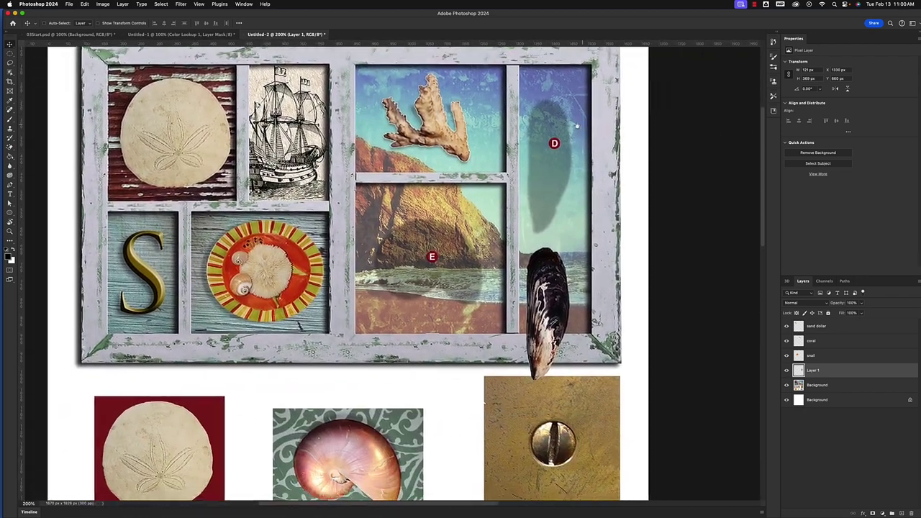
mouse_move(575, 313)
mouse_down()
mouse_move(579, 126)
mouse_move(580, 163)
mouse_up()
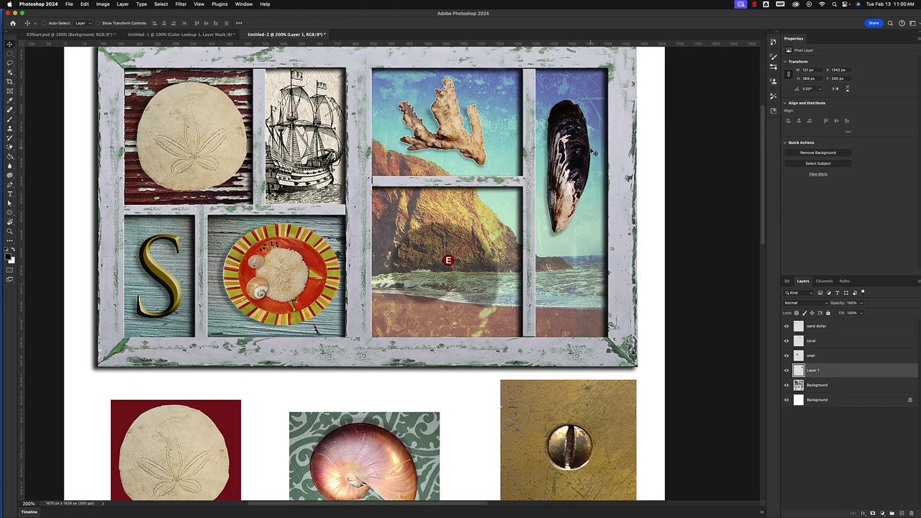
Step: Undo the mussel copy's placement in pane D and return it to its horizontal orientation over the original
key(super+z)
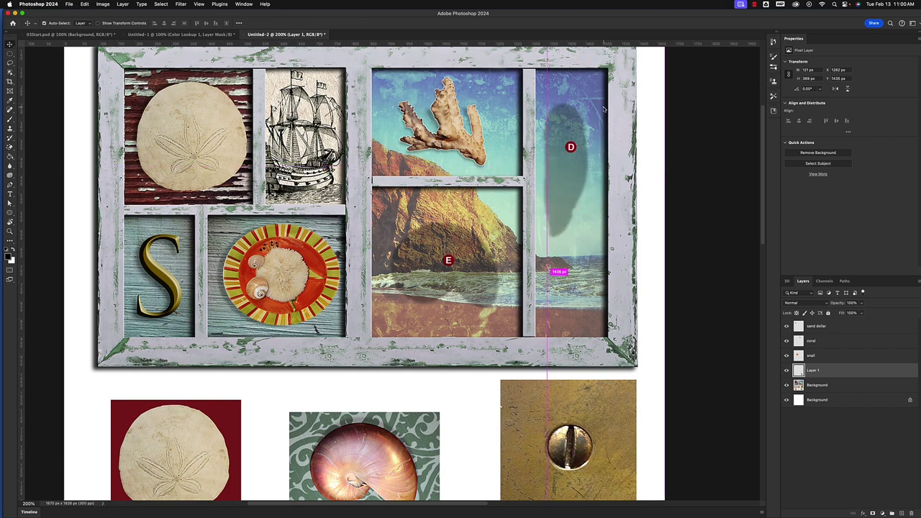
scroll(619, 108, down, 5)
scroll(622, 209, down, 2)
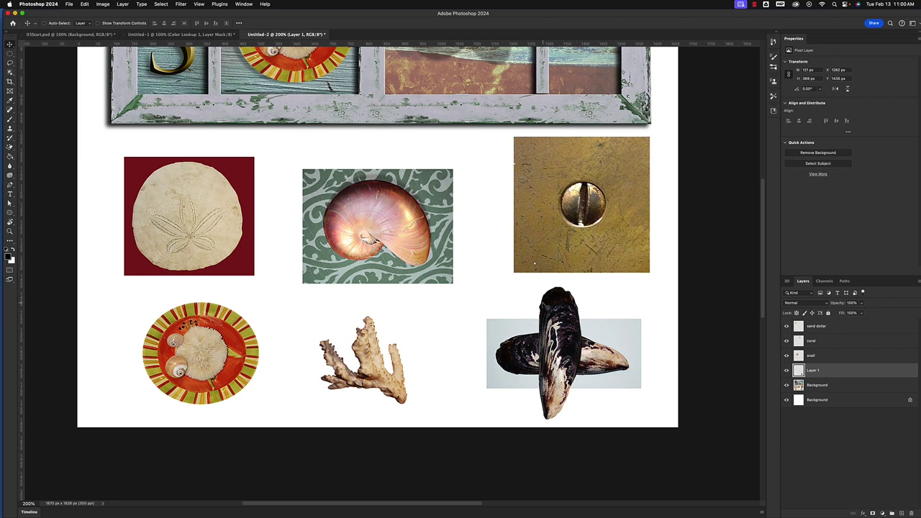
key(super+t)
drag(620, 305, 588, 354)
key(Return)
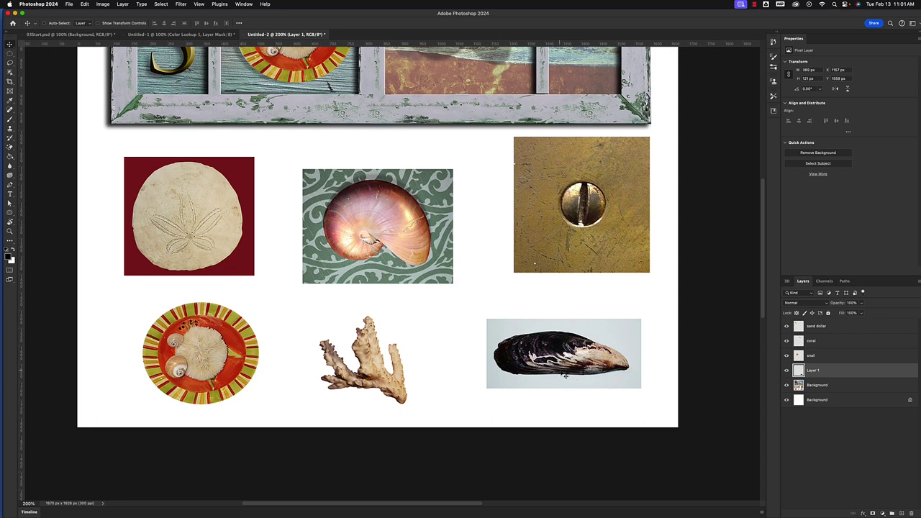
Step: Rotate the mussel copy 90° clockwise with Free Transform, place it over the placeholder in pane D, and commit the transform
key(super+t)
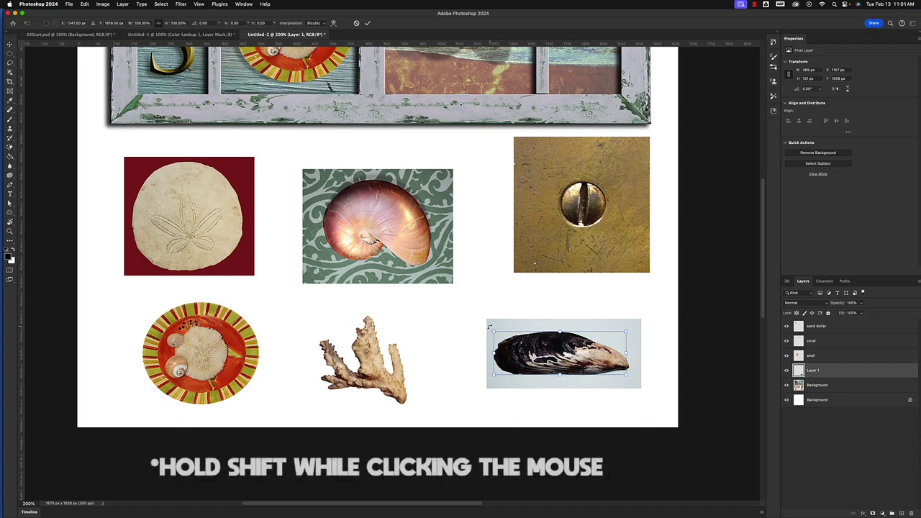
drag(494, 322, 576, 311)
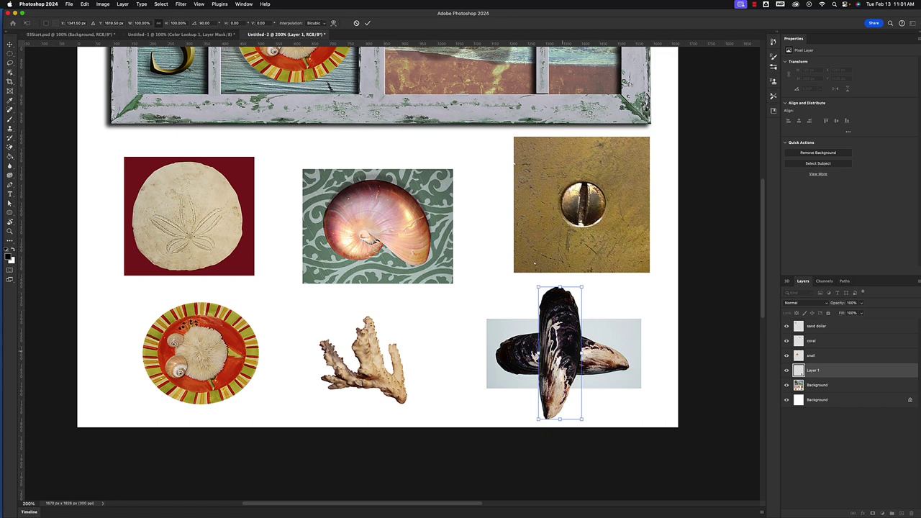
drag(559, 353, 595, 108)
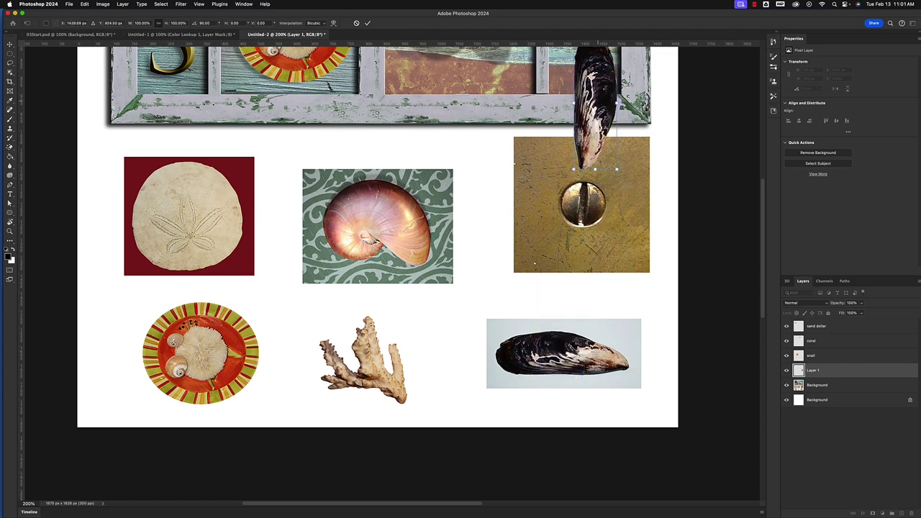
scroll(595, 108, up, 5)
drag(595, 239, 592, 131)
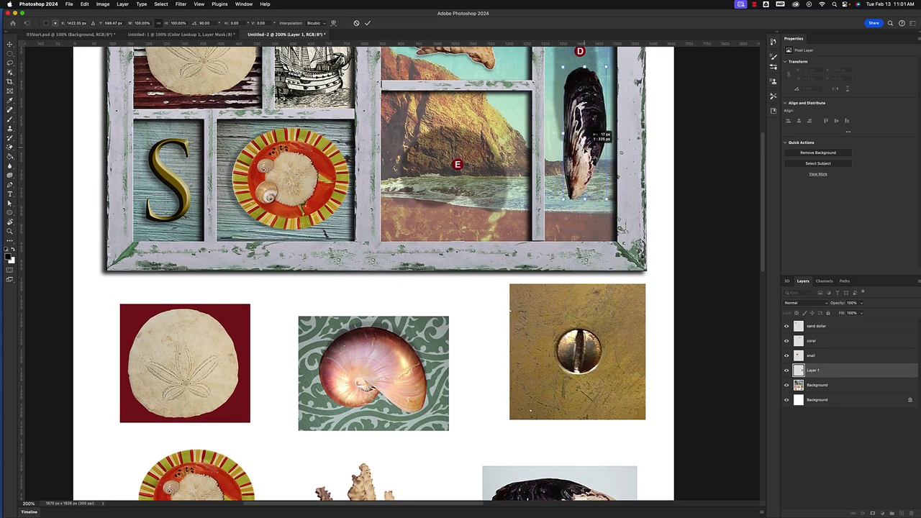
scroll(593, 131, up, 4)
drag(594, 216, 591, 184)
key(Return)
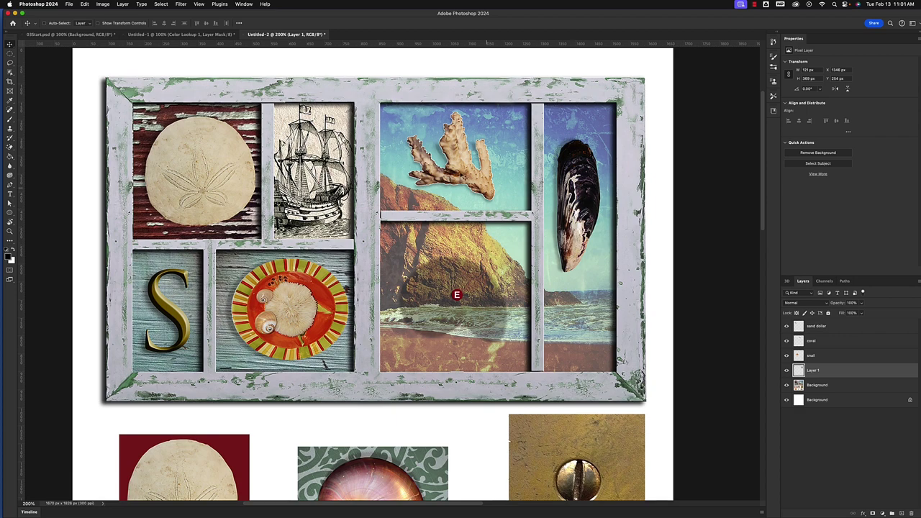
click(84, 4)
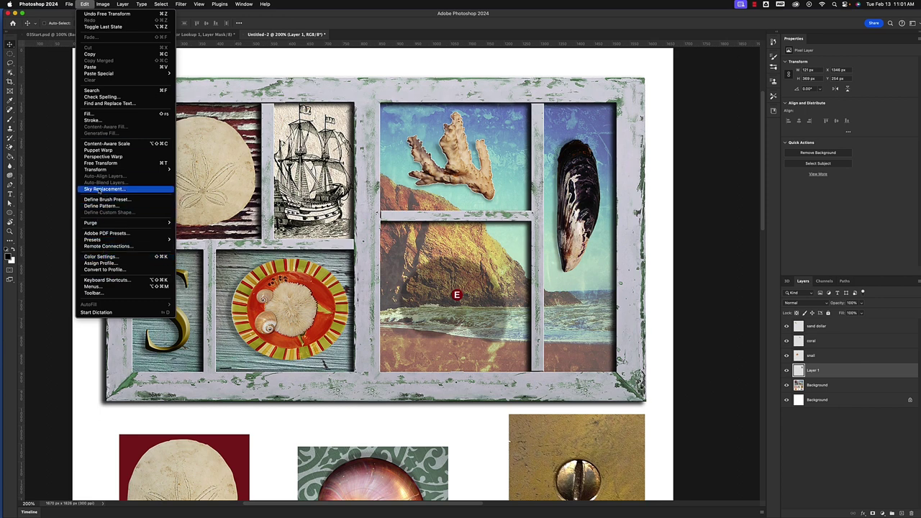
mouse_move(104, 171)
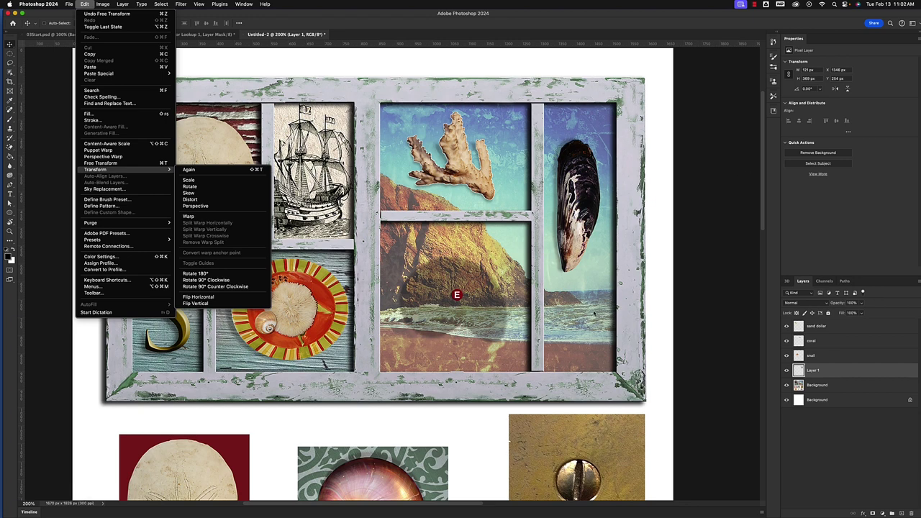
key(Escape)
key(super+t)
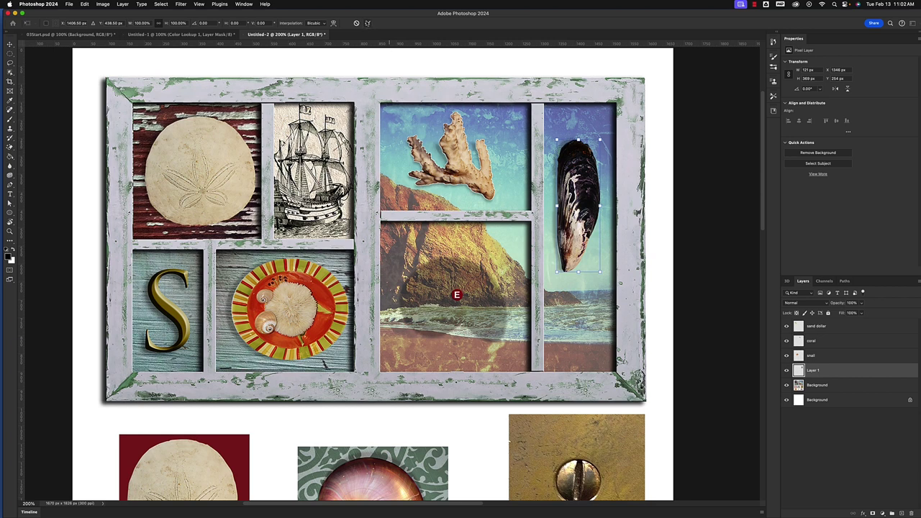
click(367, 23)
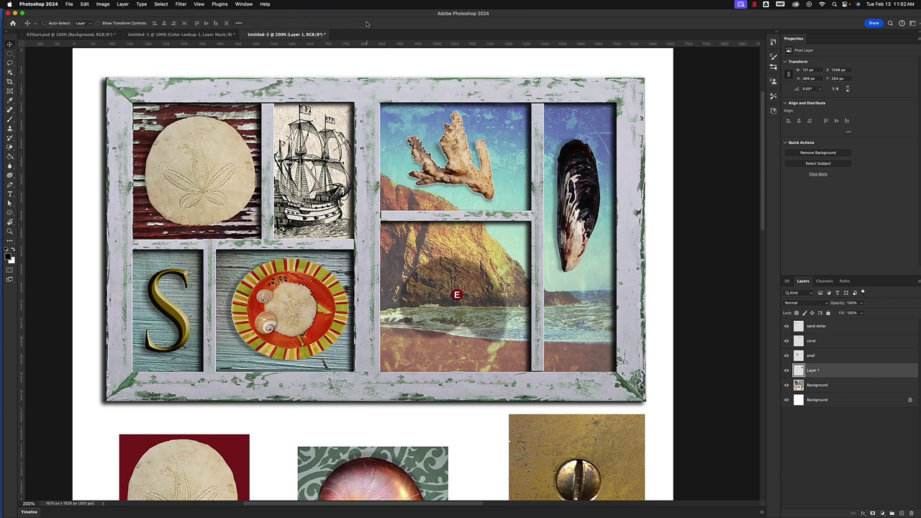
Step: Rename the layer holding the upright mussel copy as mussel
double_click(814, 370)
text(mussel)
key(Return)
Step: Trace the nautilus shell on the green patterned background with the Magnetic Lasso tool and close the selection around its edge
scroll(437, 401, down, 5)
scroll(437, 402, left, 2)
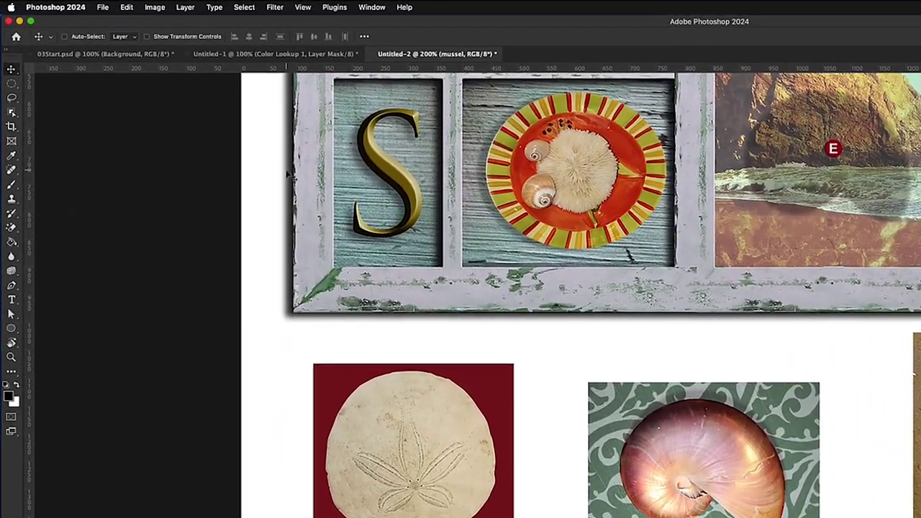
click(12, 112)
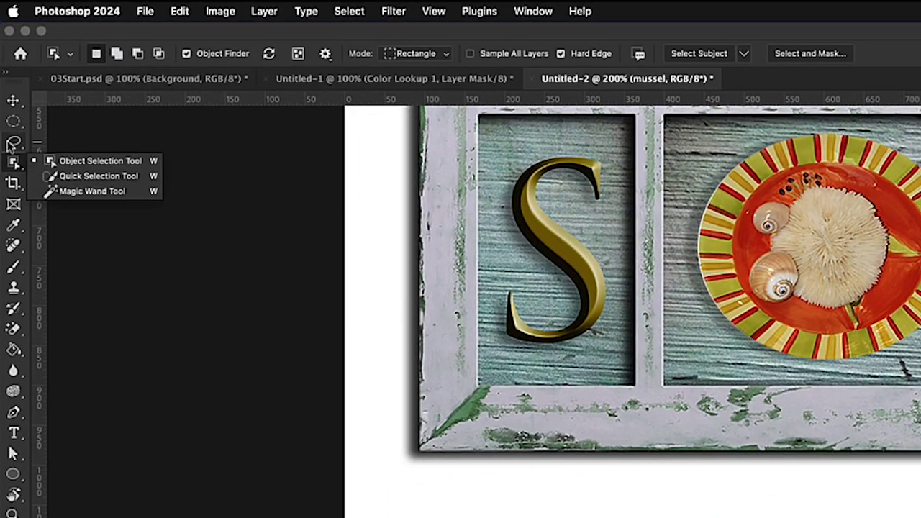
click(13, 141)
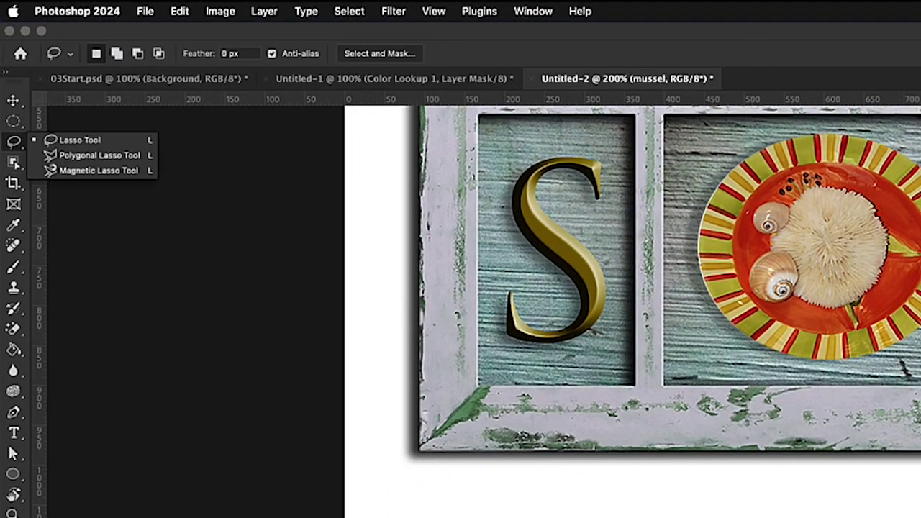
click(86, 173)
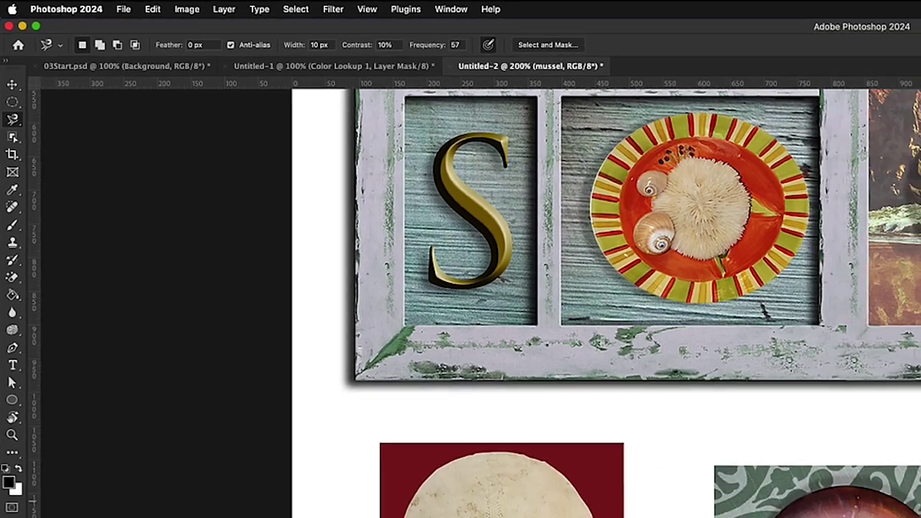
key(super+equal)
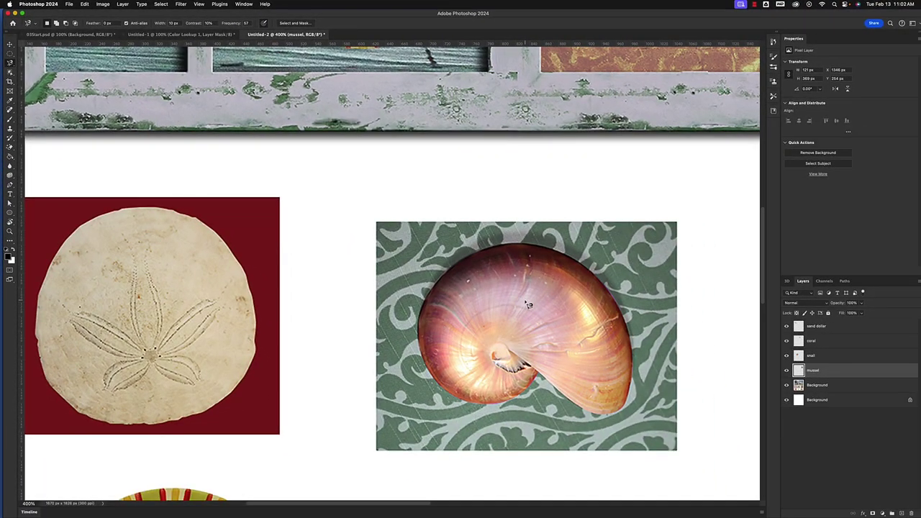
drag(537, 277, 480, 278)
key(super+equal)
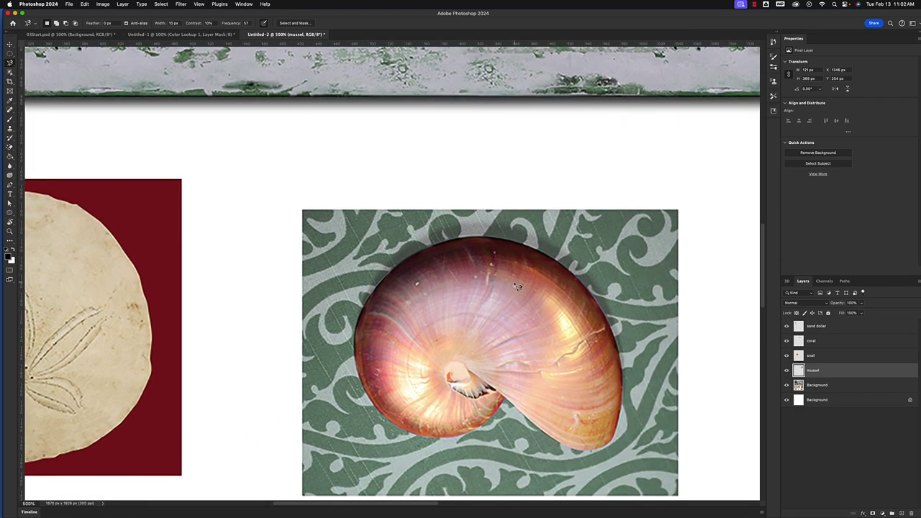
scroll(517, 286, right, 3)
scroll(517, 286, down, 2)
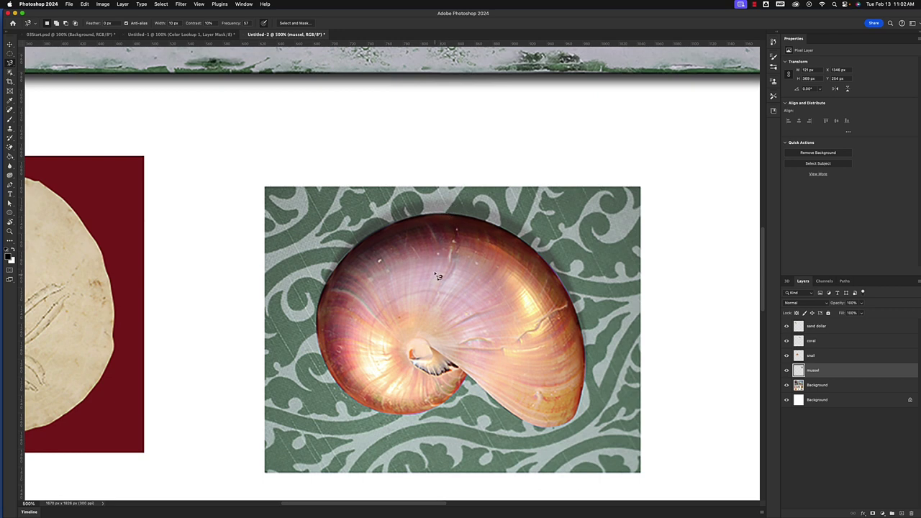
click(443, 212)
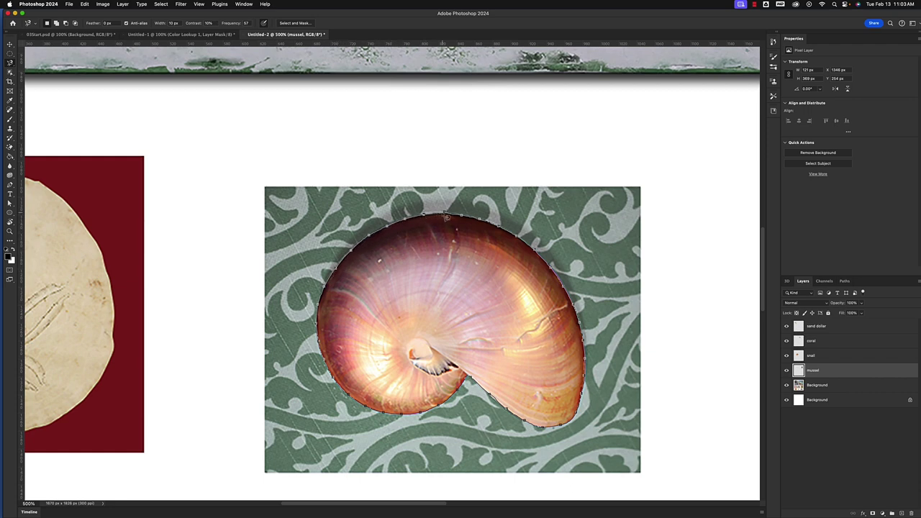
click(446, 214)
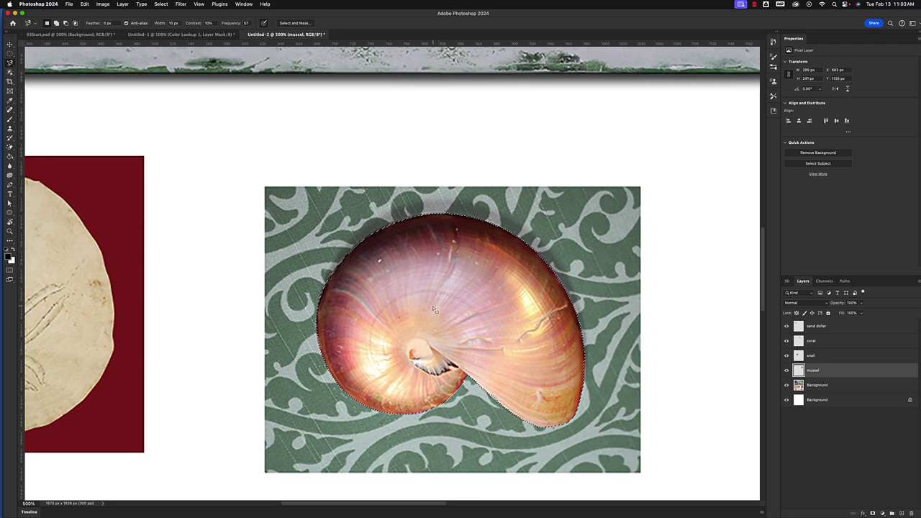
Step: Copy the selected shell from the collage image's Background layer to a new layer and name that layer shell
key(super+minus)
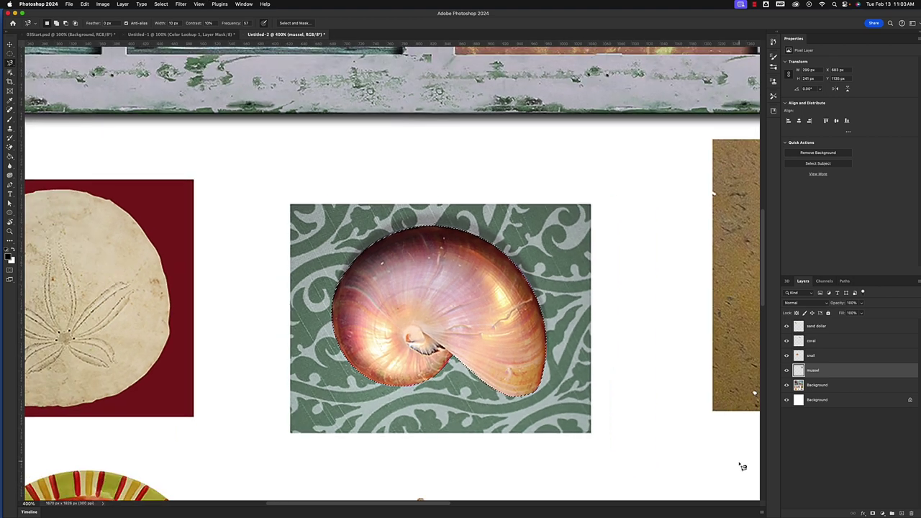
click(838, 388)
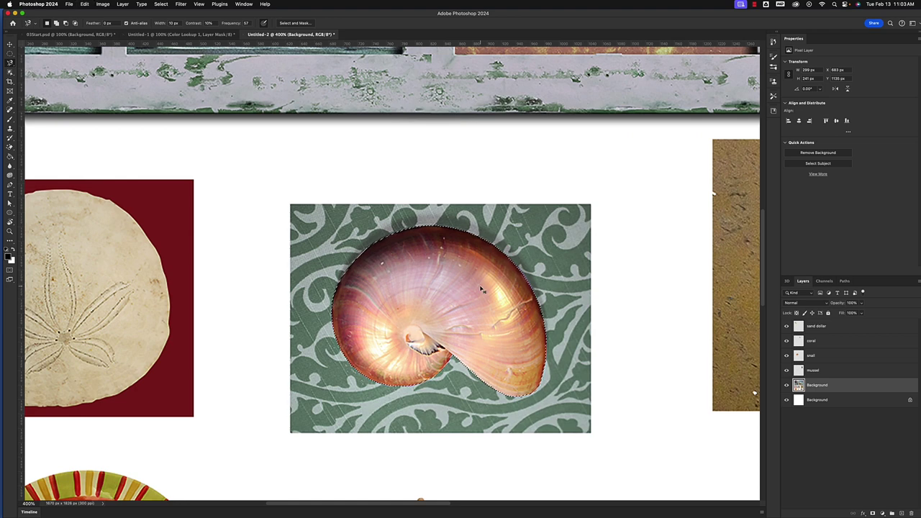
key(super+j)
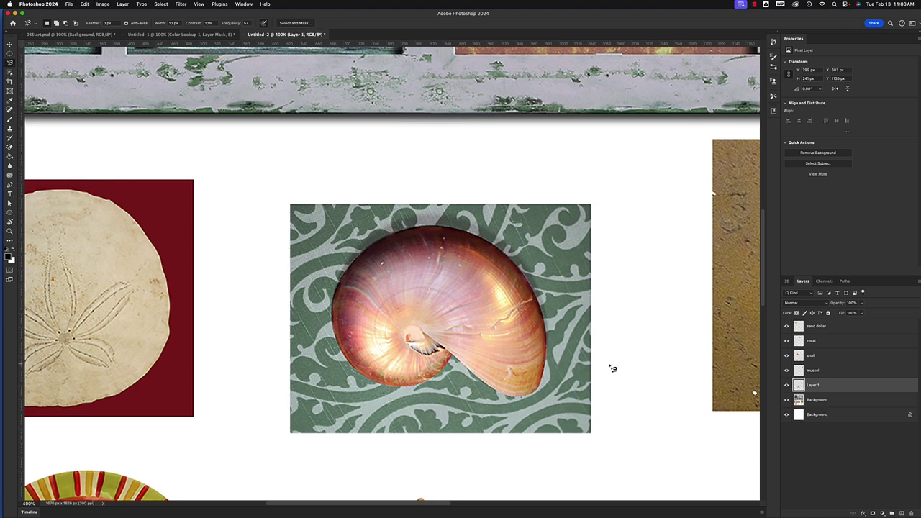
double_click(814, 385)
text(shell)
key(Return)
Step: Move the shell copy up into pane E of the window frame, covering the E marker
key(super+1)
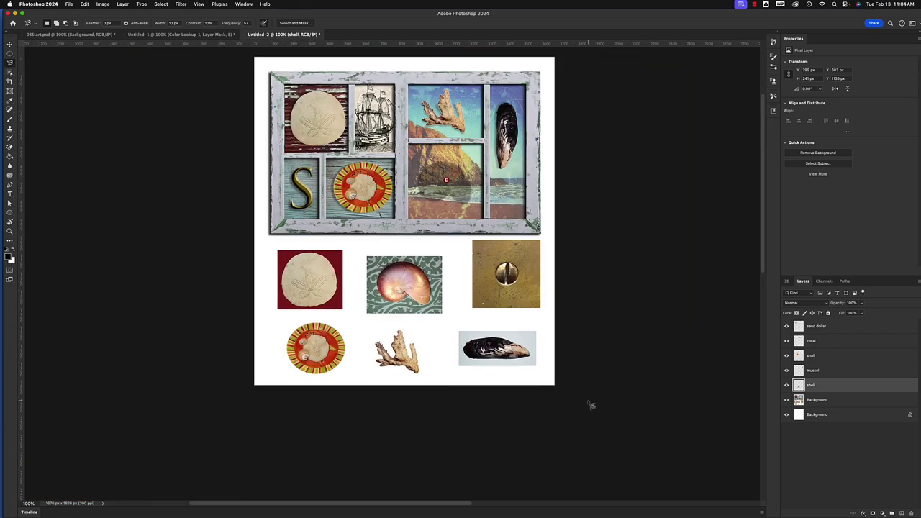
key(v)
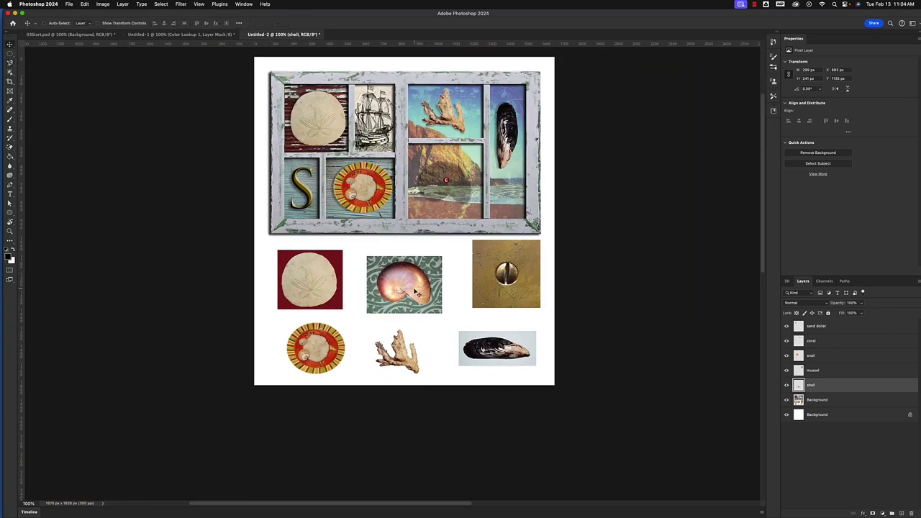
mouse_move(417, 294)
mouse_down()
mouse_move(434, 213)
mouse_move(461, 193)
mouse_move(441, 188)
mouse_up()
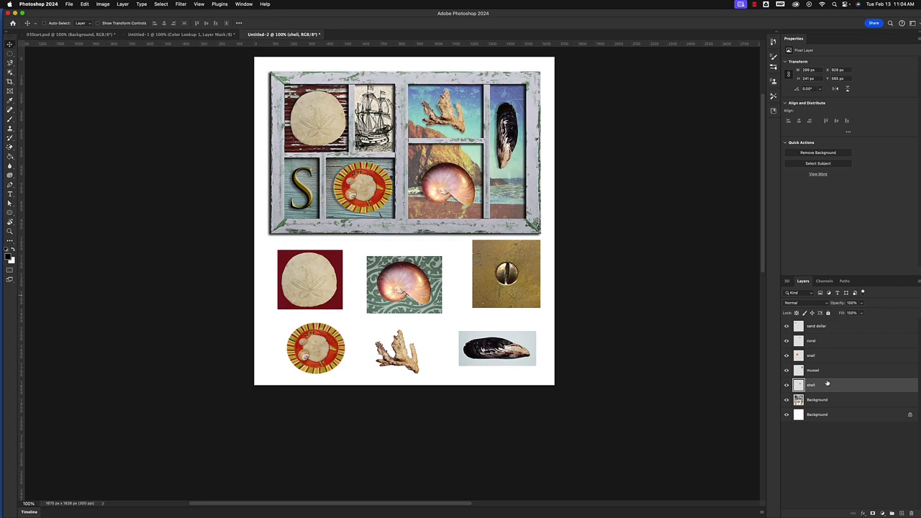
Step: Select the round screw head on the collage image's Background layer with the Elliptical Marquee tool and copy it to a new layer
click(815, 400)
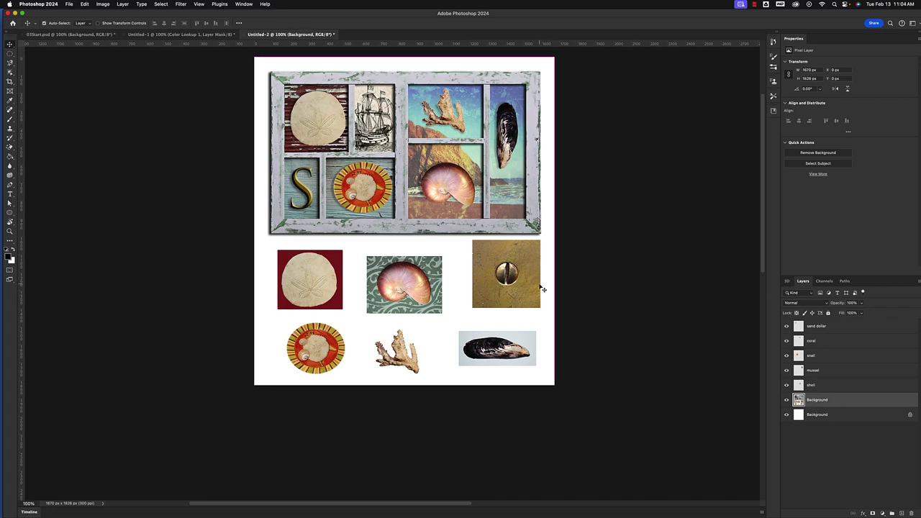
key(super+plus)
key(super+plus)
drag(602, 284, 303, 288)
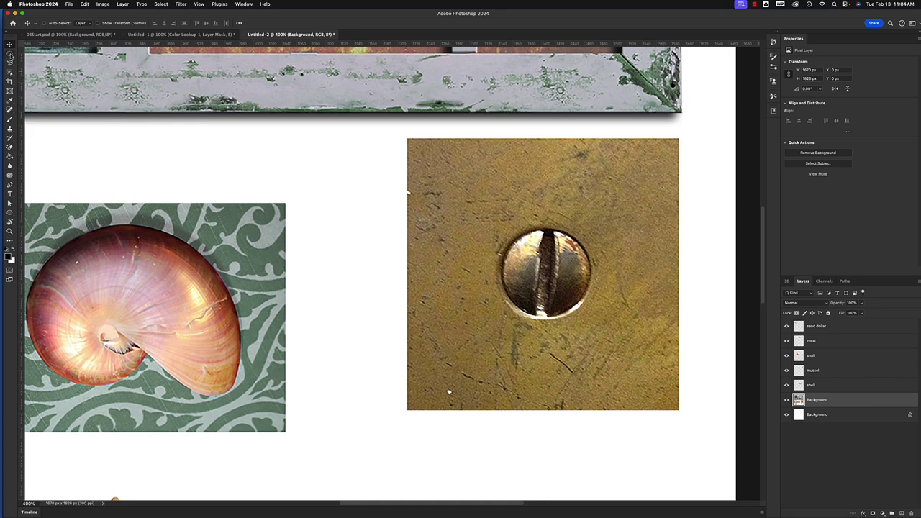
click(10, 55)
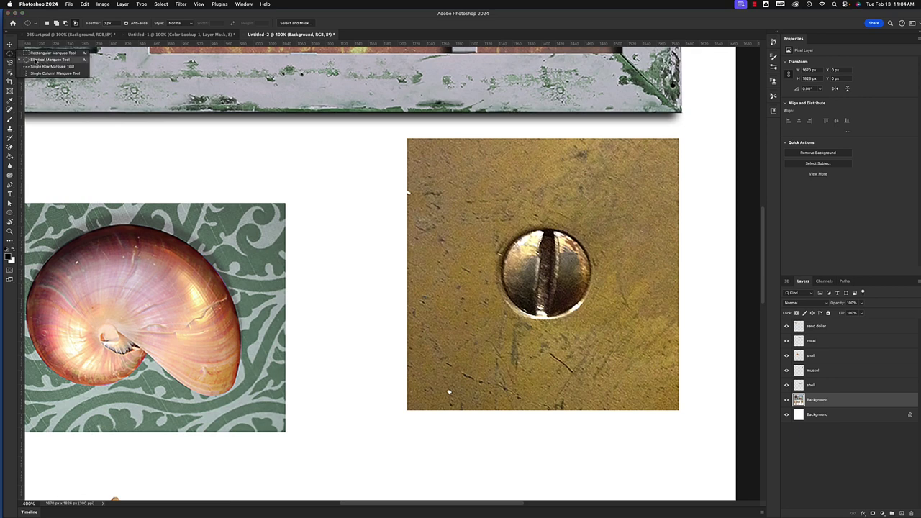
click(45, 60)
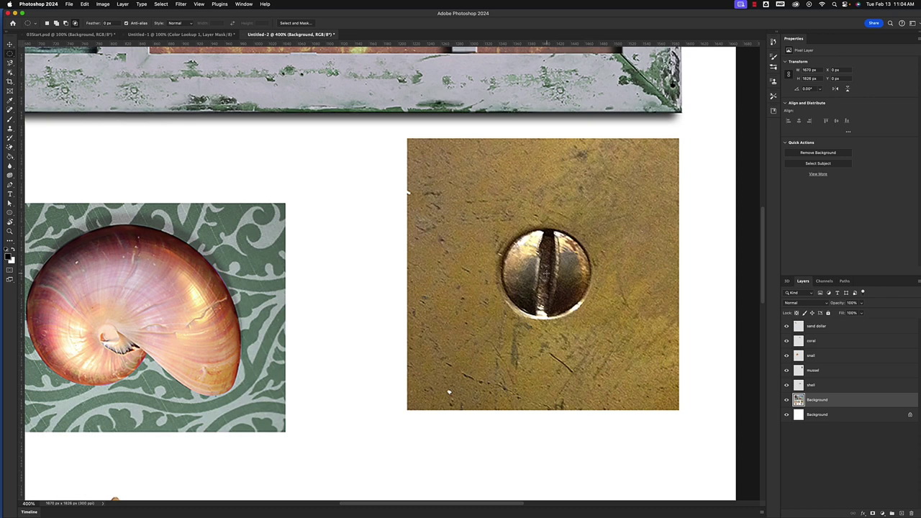
drag(546, 255, 549, 257)
drag(555, 255, 568, 244)
drag(568, 243, 583, 233)
drag(582, 234, 615, 212)
key(super+j)
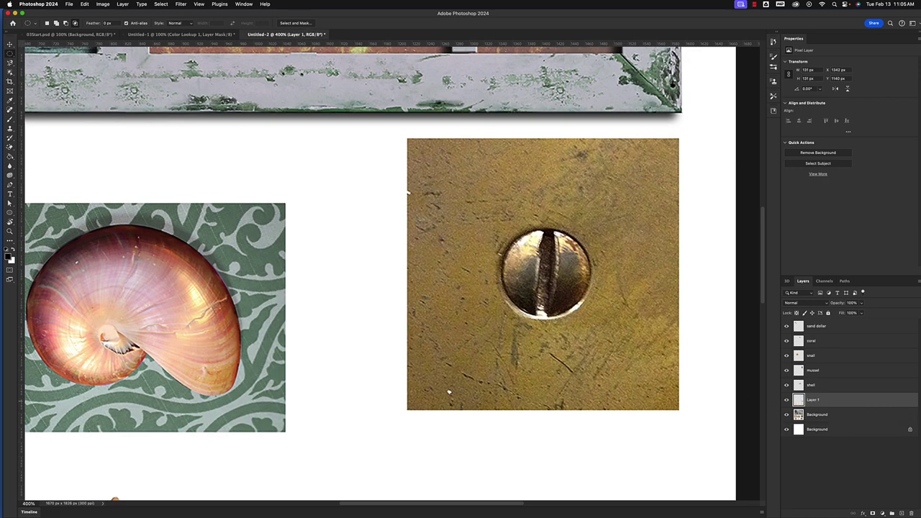
Step: Move the screw copy onto the lower-right corner of the window frame
key(super+minus)
key(super+minus)
key(super+minus)
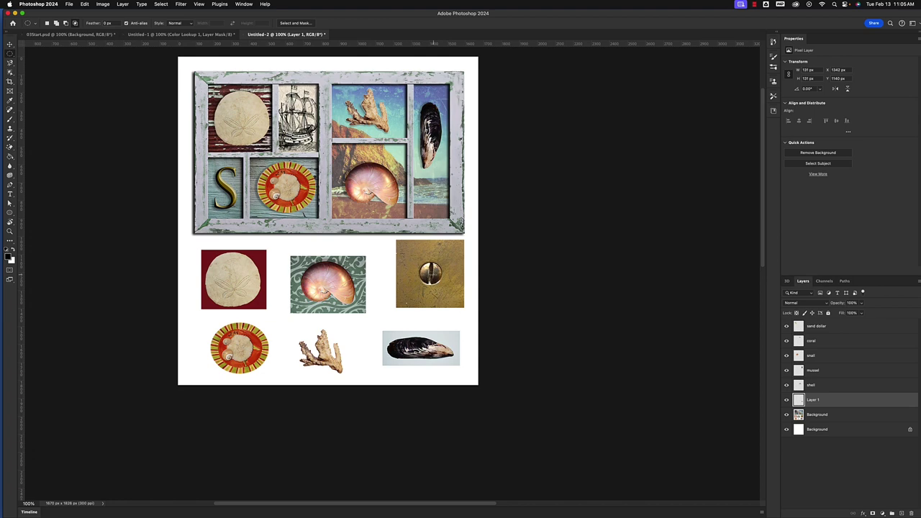
key(v)
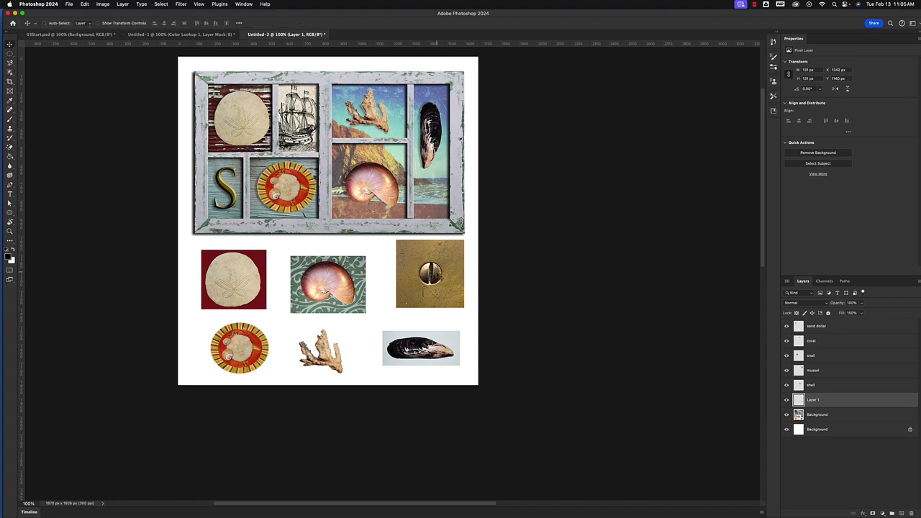
drag(432, 274, 456, 223)
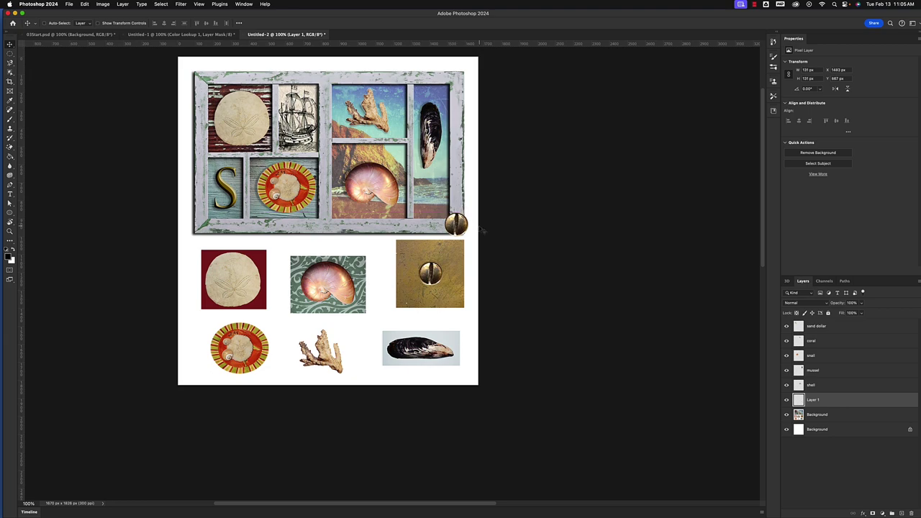
Step: Scale the screw copy to about 29% with Free Transform, fit it inside the frame's lower-right corner, and commit the transform
key(super+minus)
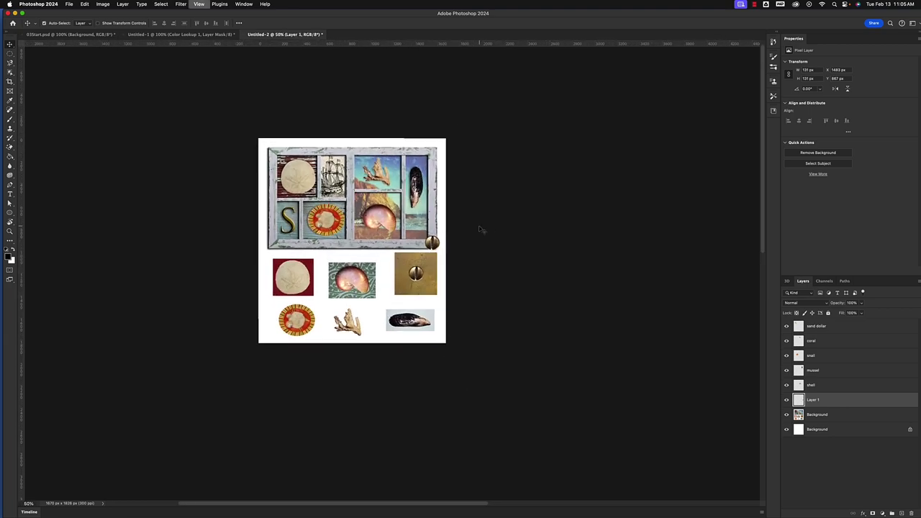
key(super+equal)
key(super+equal)
key(super+equal)
scroll(511, 230, up, 5)
scroll(511, 231, right, 5)
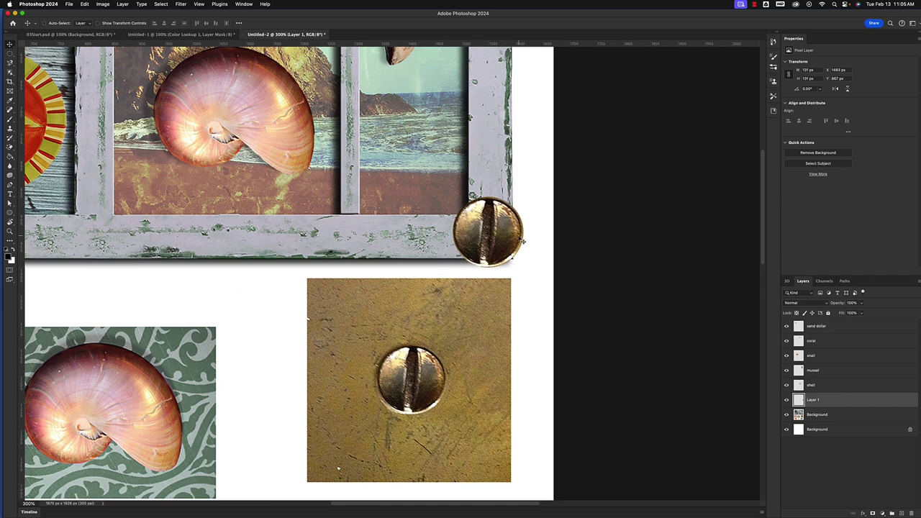
key(super+t)
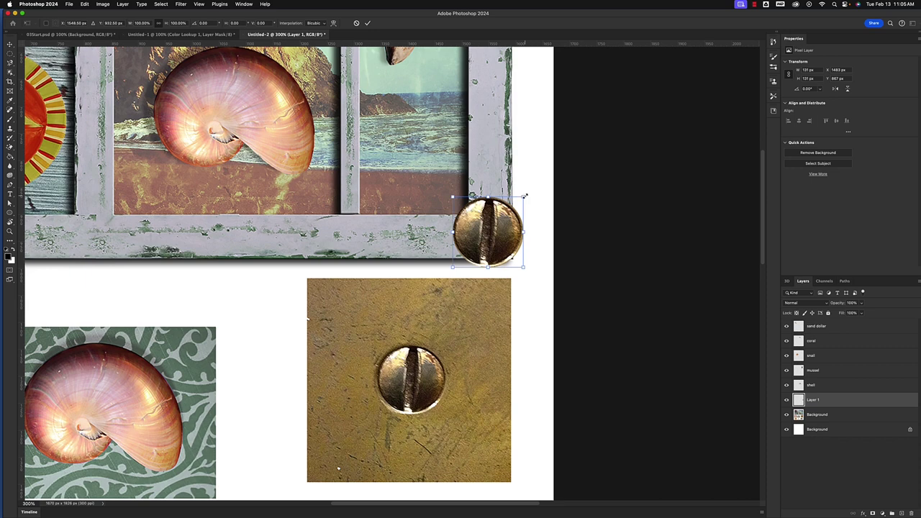
drag(525, 194, 485, 235)
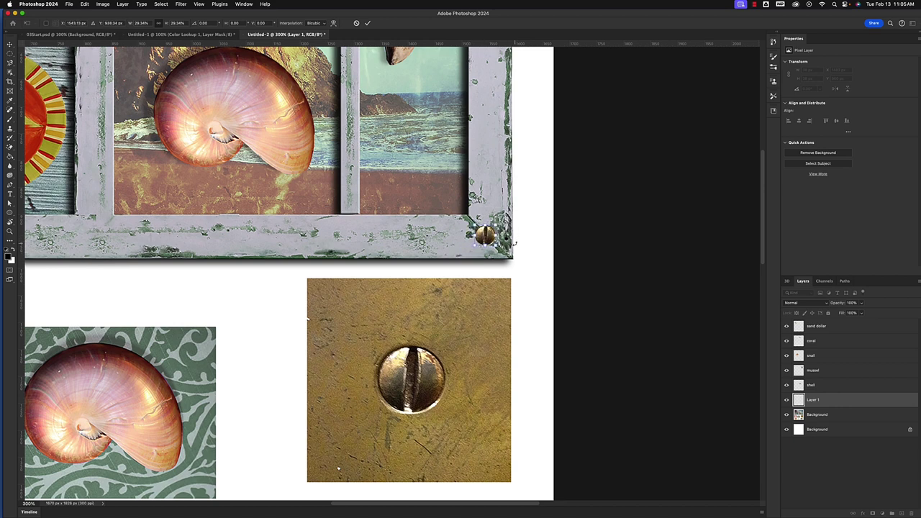
key(Return)
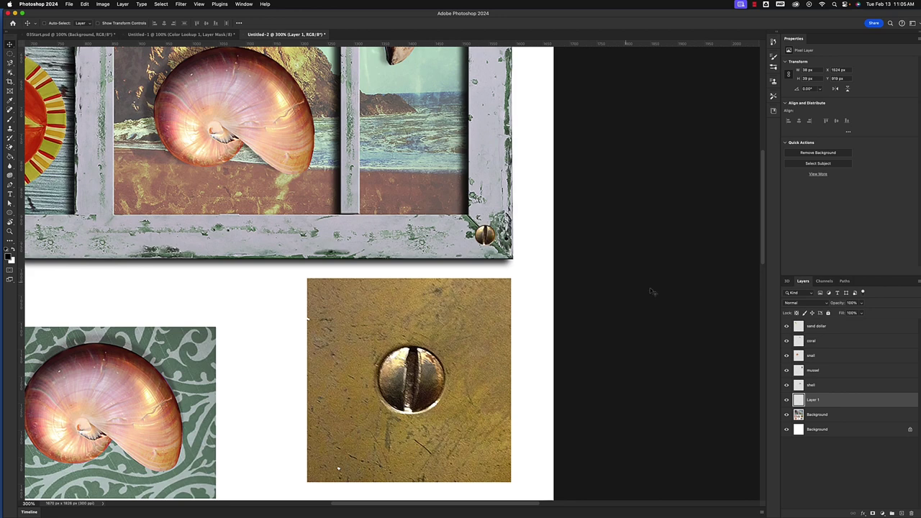
Step: Rename the layer holding the small screw as screw
drag(792, 15, 757, 14)
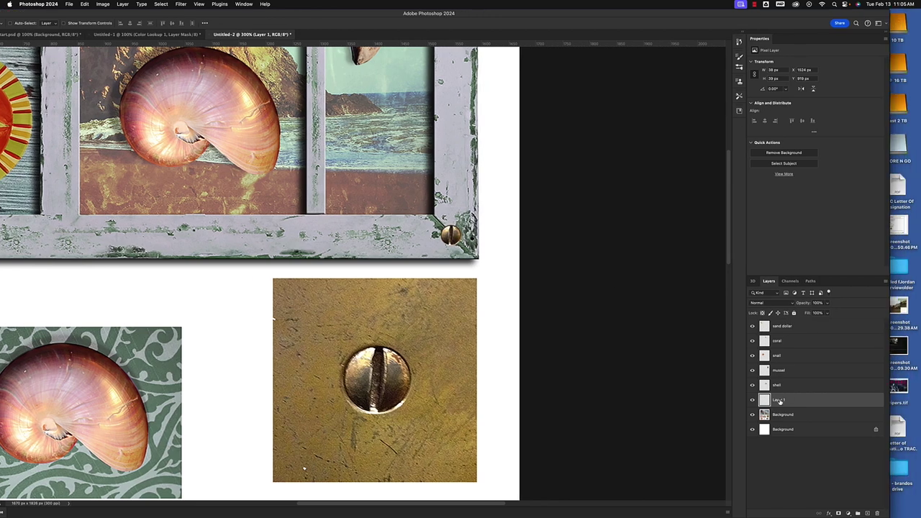
text(screw)
click(809, 401)
Step: Duplicate the screw layer and move the copy straight up to the window frame's upper-right corner
key(super+j)
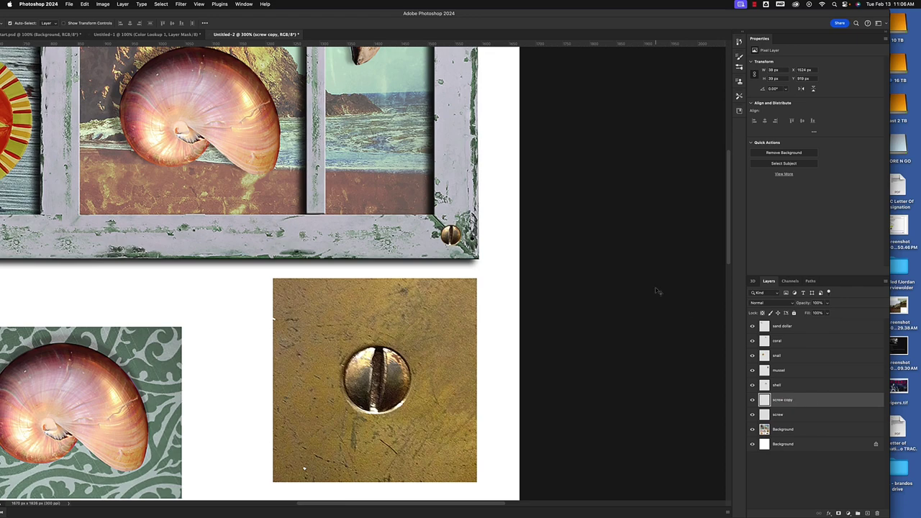
key(super+minus)
drag(420, 279, 497, 414)
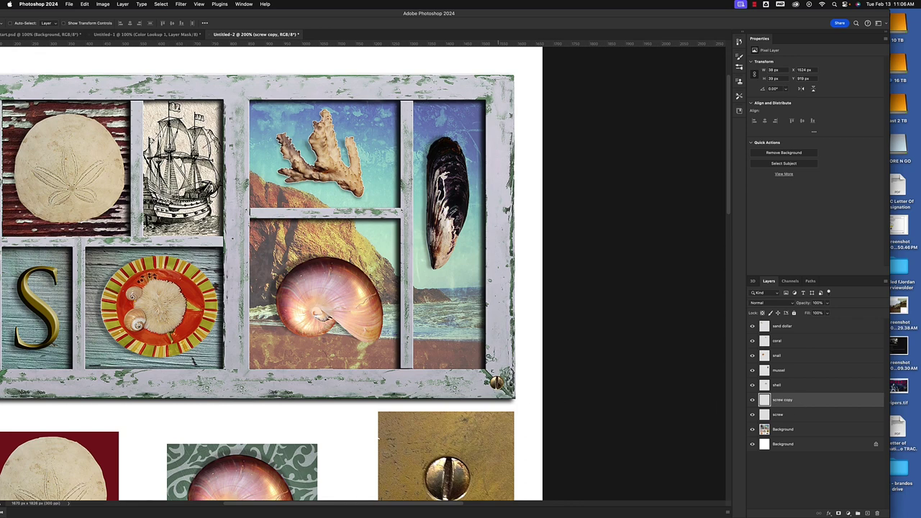
drag(497, 382, 497, 87)
drag(509, 95, 508, 95)
Step: Rotate the upper-right screw about 31° clockwise with Free Transform and commit the transform
key(super+t)
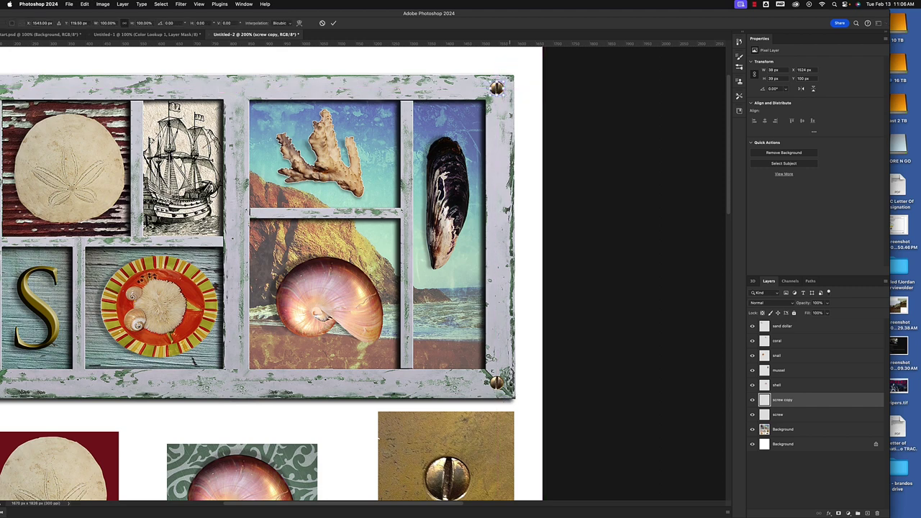
drag(524, 69, 527, 73)
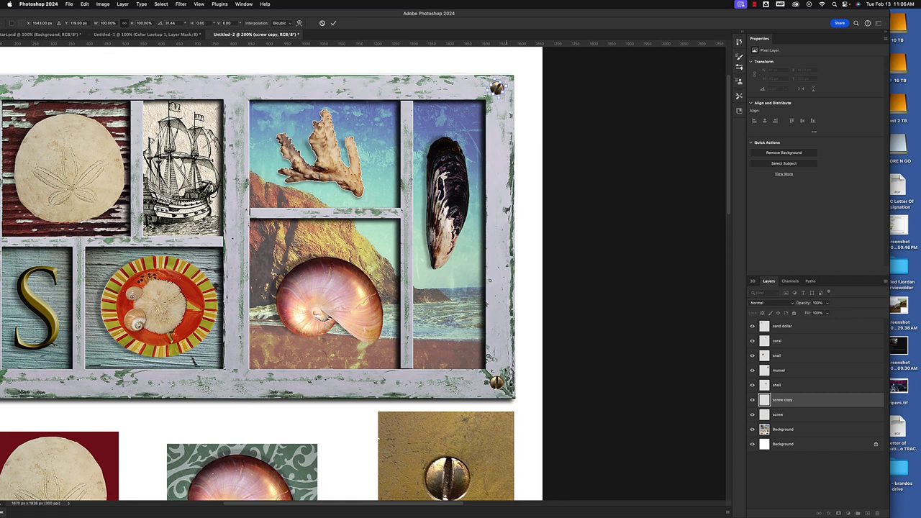
key(Return)
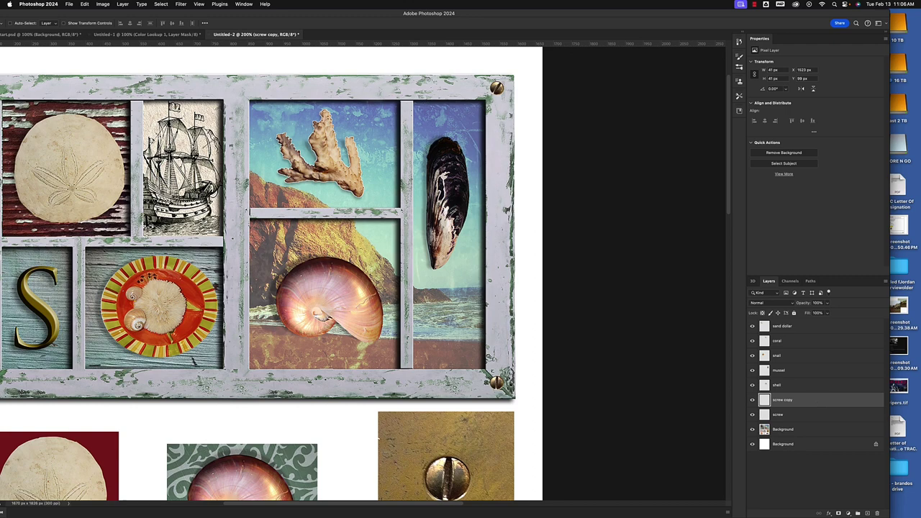
Step: Duplicate the upper-right screw into the frame's upper-left corner and rotate the copy about 45° counter-clockwise with Free Transform
key(super+j)
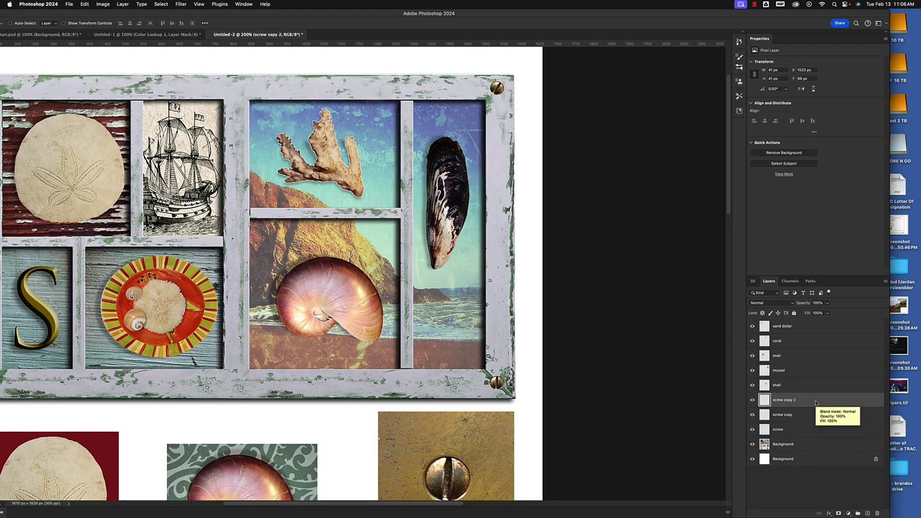
scroll(510, 203, left, 5)
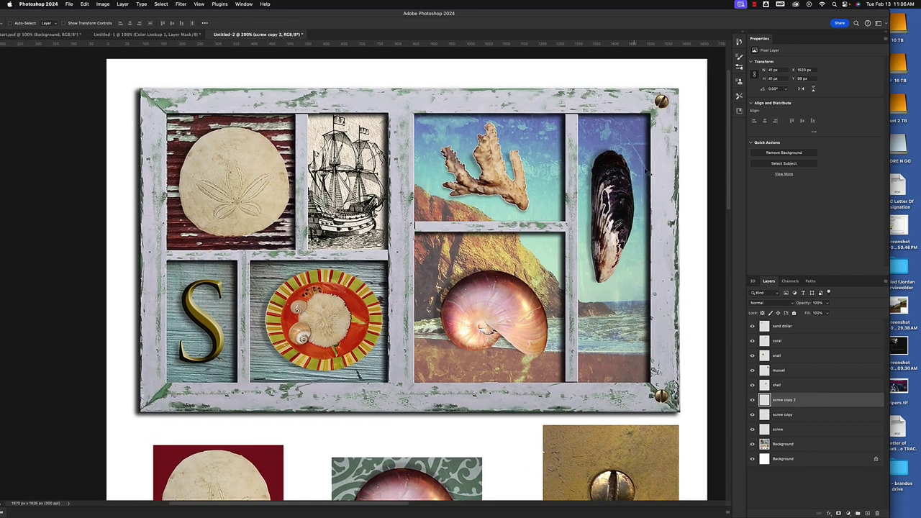
drag(665, 106, 165, 87)
key(super+t)
drag(160, 84, 159, 84)
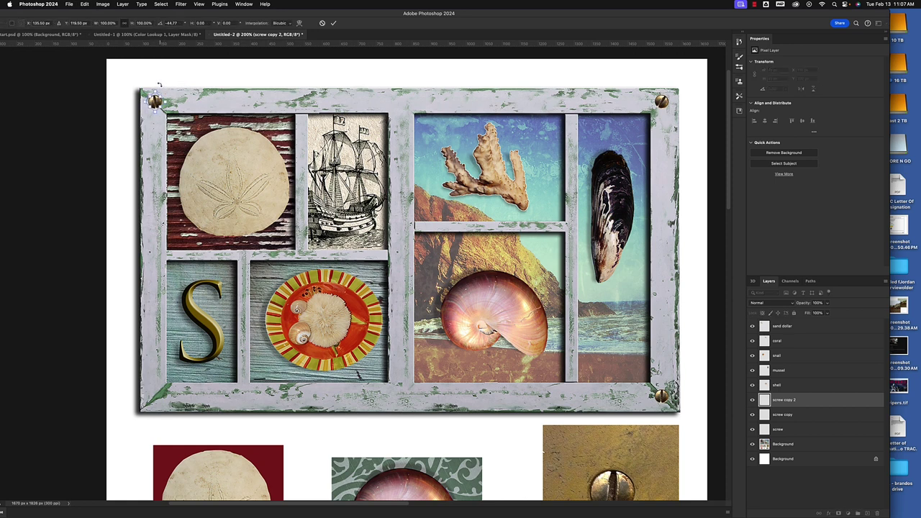
key(Return)
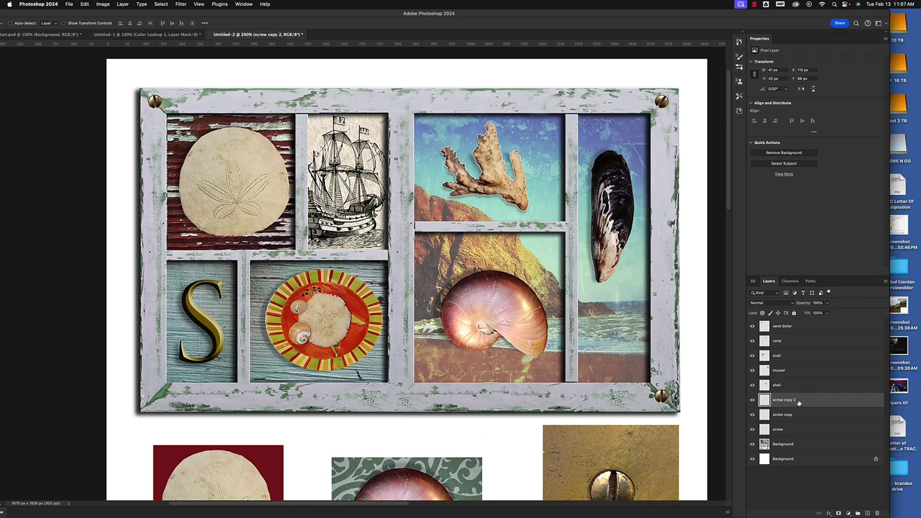
Step: Duplicate the upper-left screw straight down into the frame's lower-left corner and rotate the copy about 47° counter-clockwise with Free Transform
key(super)
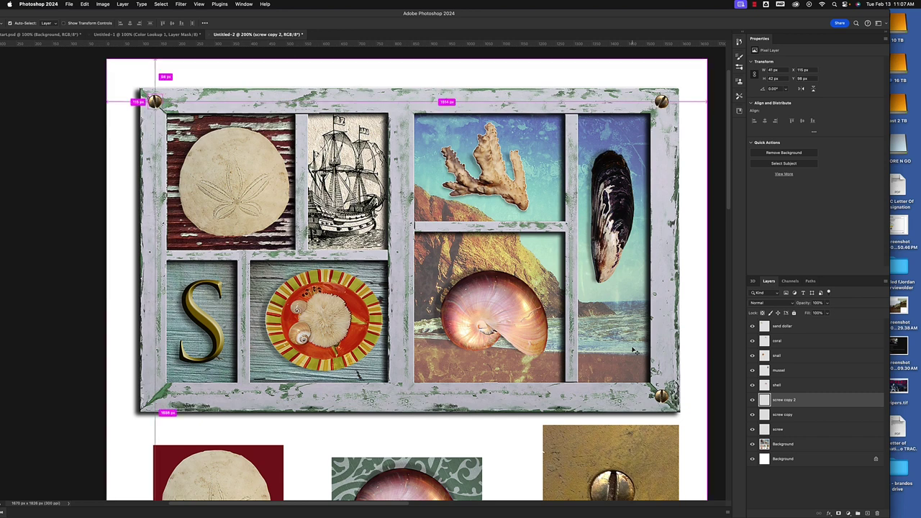
key(super+j)
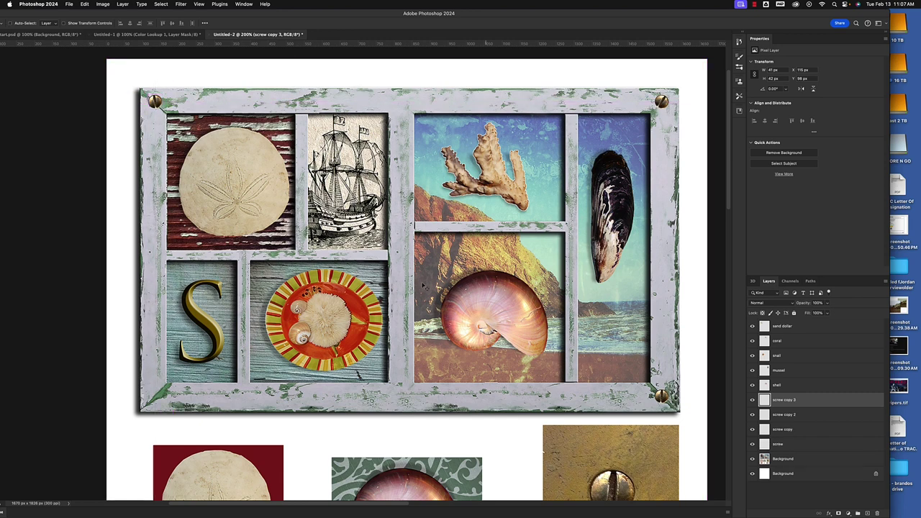
drag(155, 102, 173, 370)
key(super+t)
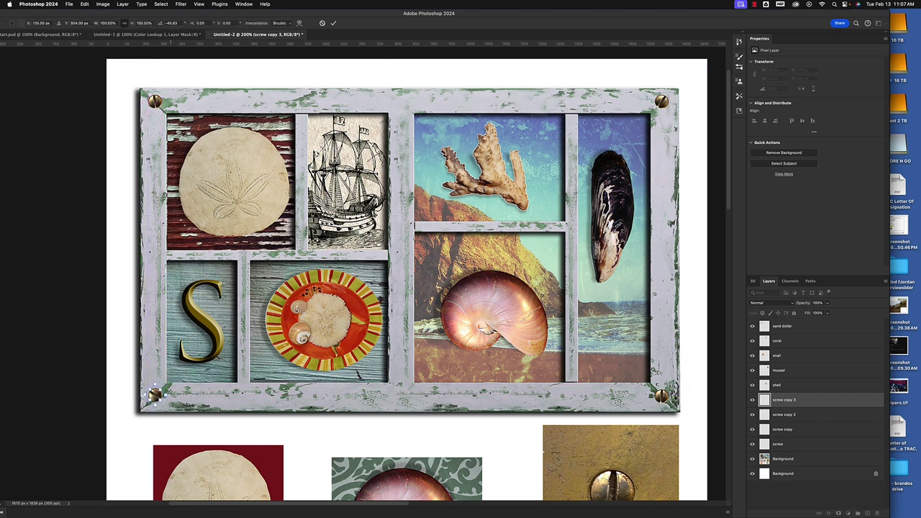
key(Return)
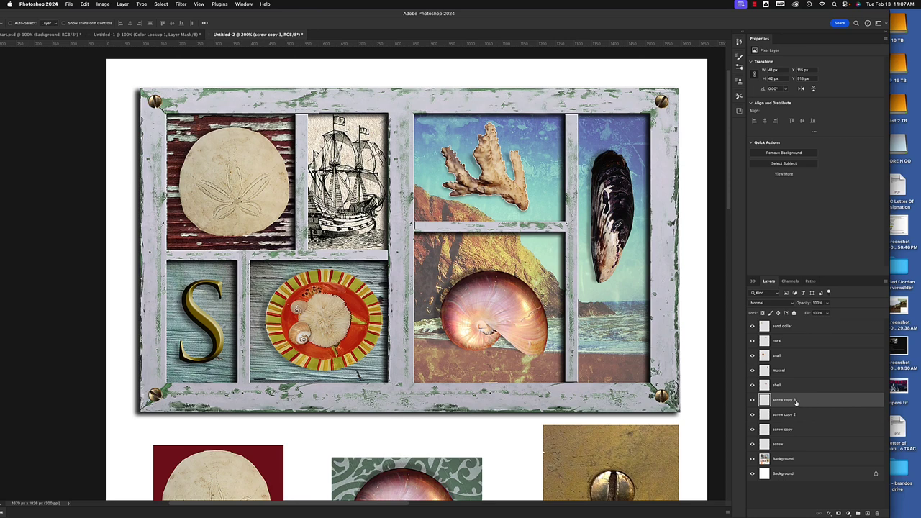
right_click(795, 402)
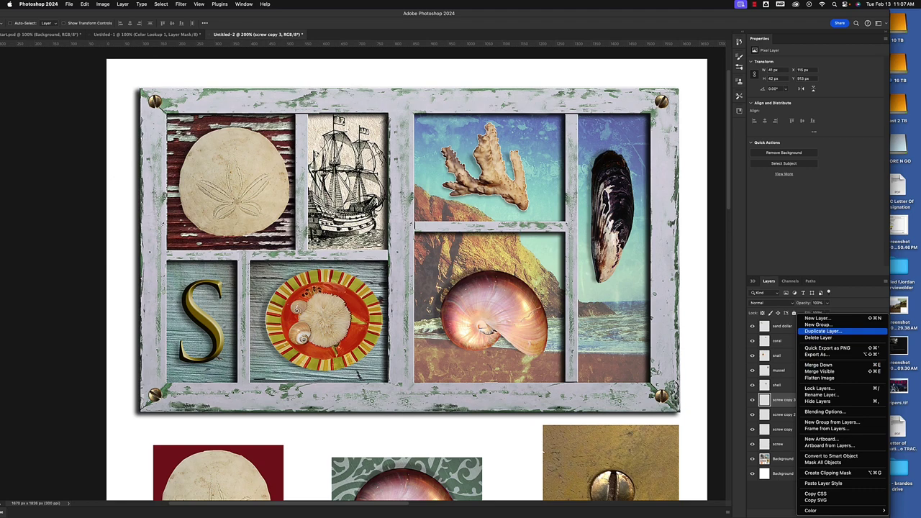
click(817, 331)
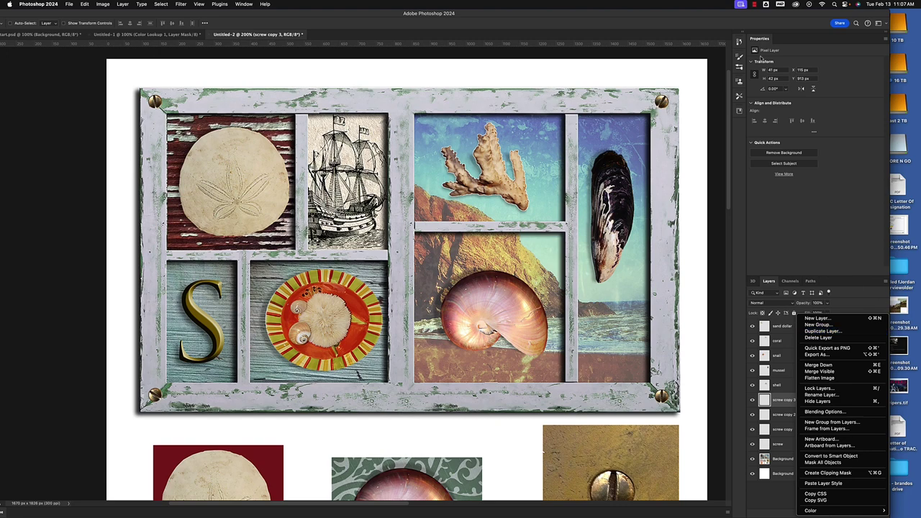
key(Escape)
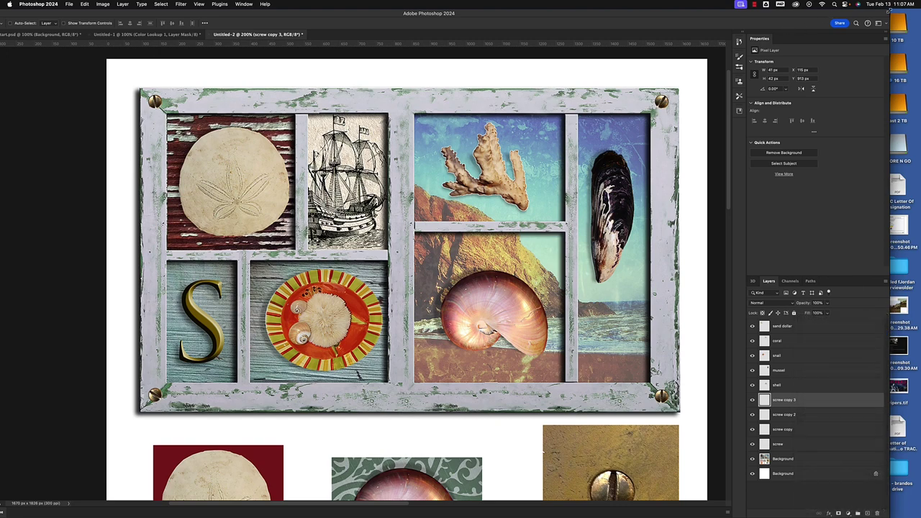
Step: Resize and reposition the application window so the toolbox and the layer list both fit on the screen
double_click(890, 10)
drag(847, 104, 880, 18)
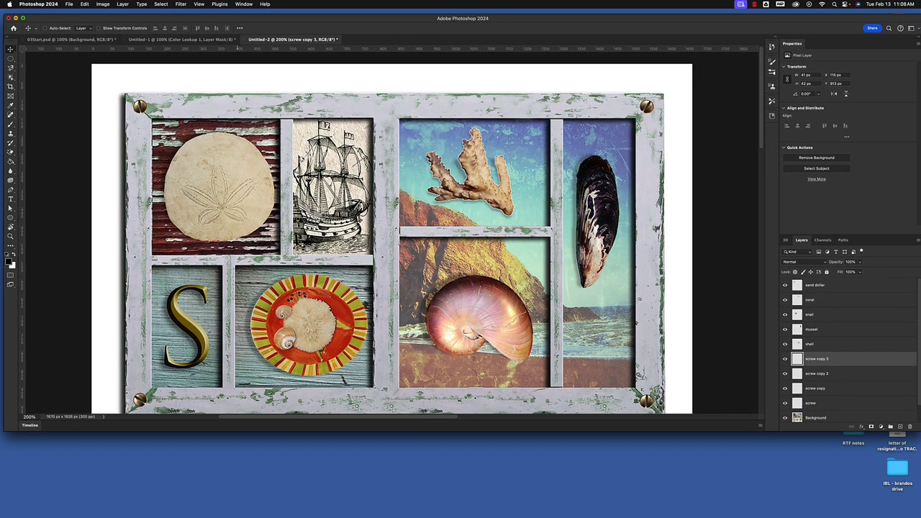
double_click(29, 18)
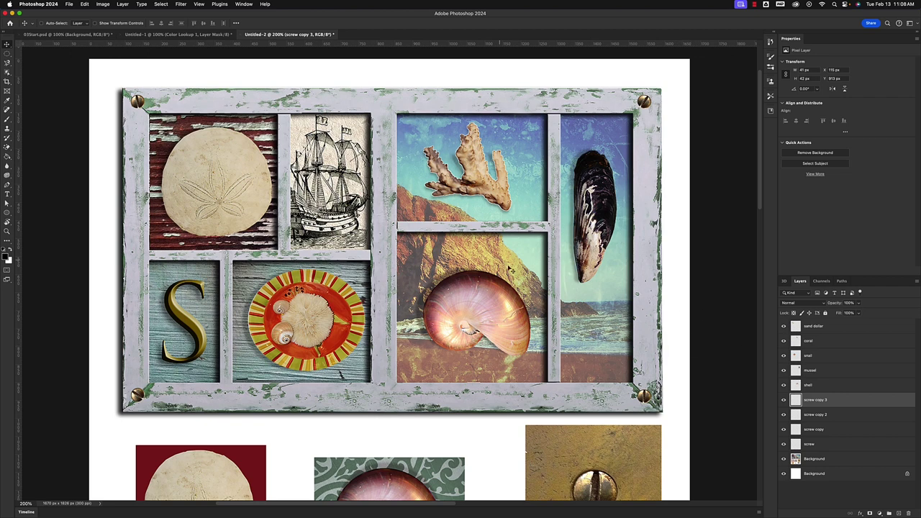
Step: Hide the coral, shell and mussel layers to clear the three beach panes of the frame
click(783, 341)
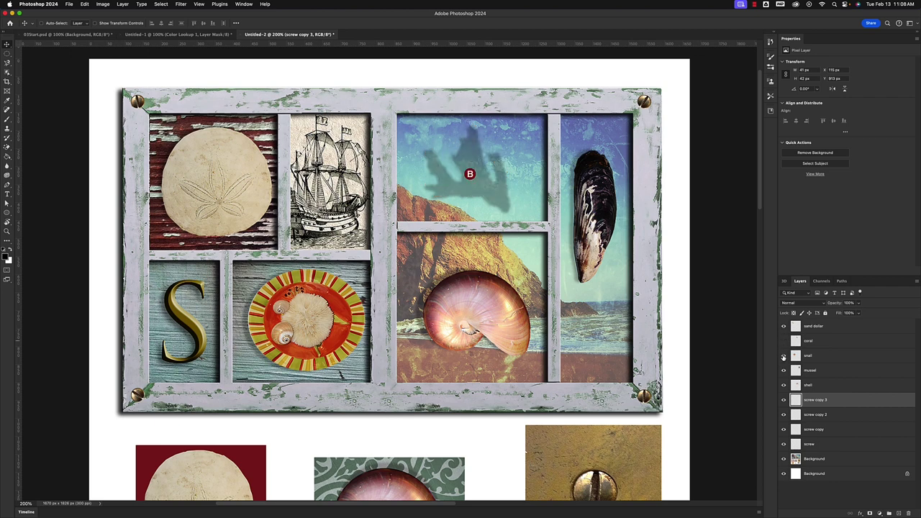
click(783, 386)
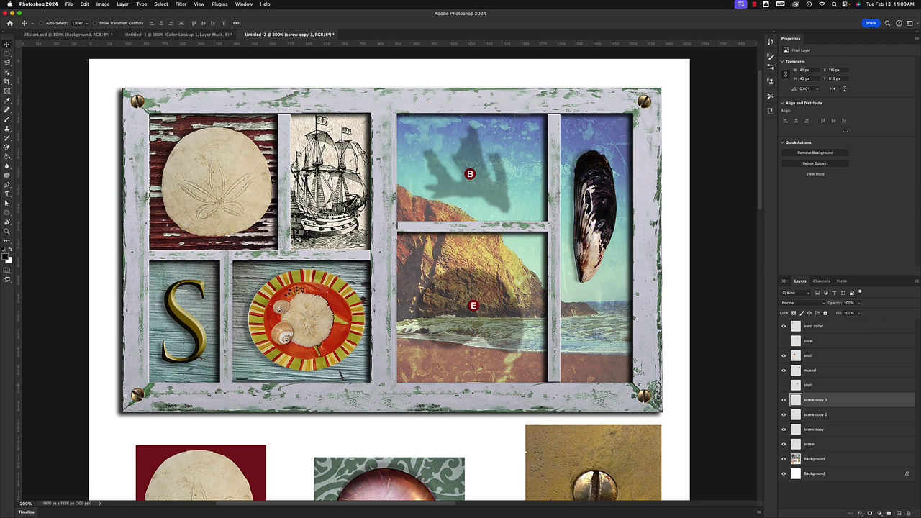
click(783, 370)
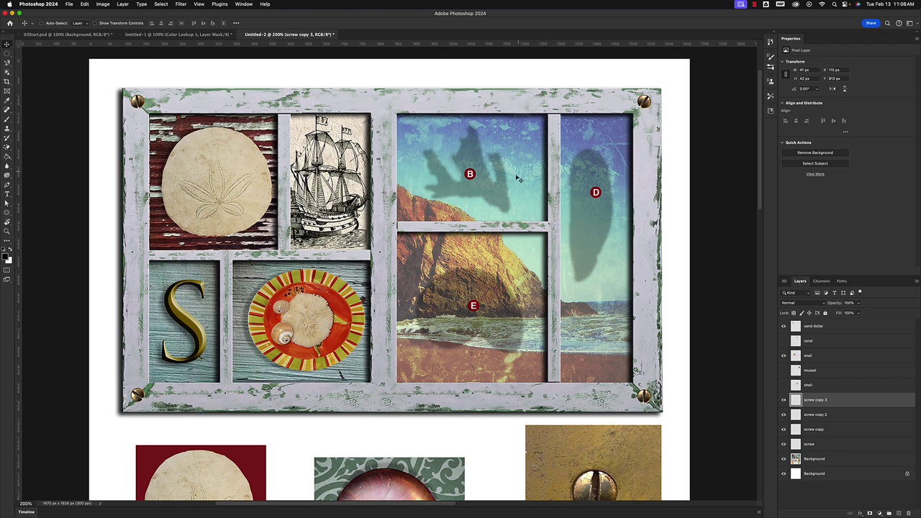
Step: Switch to Finder and show the Downloads folder in a new window over the collage
drag(547, 14, 552, 13)
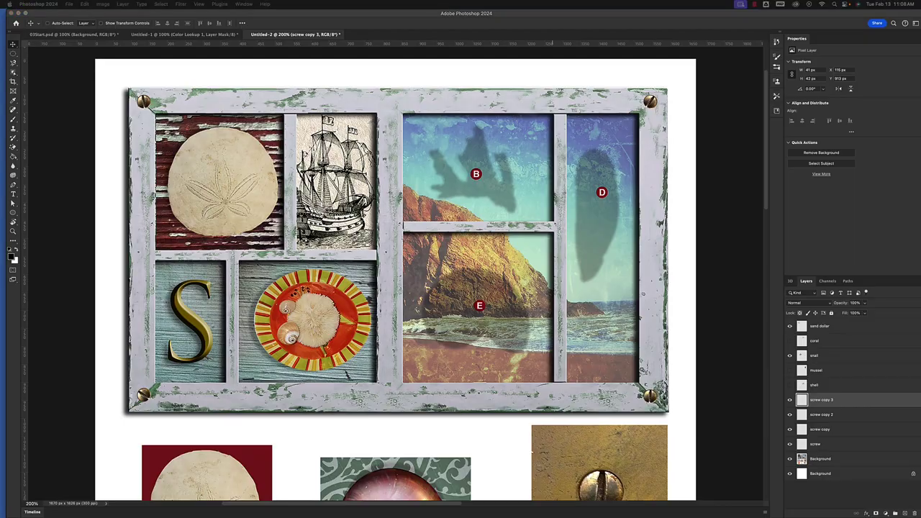
key(F11)
key(F11)
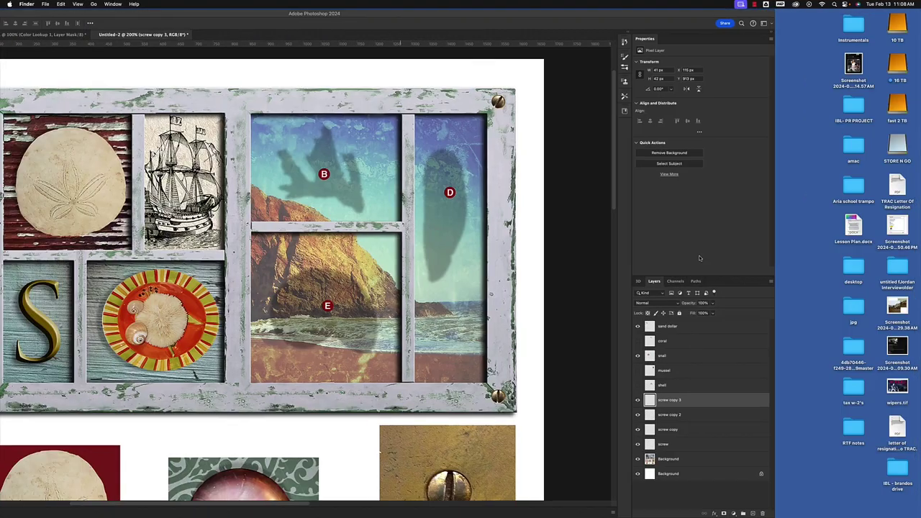
key(super+n)
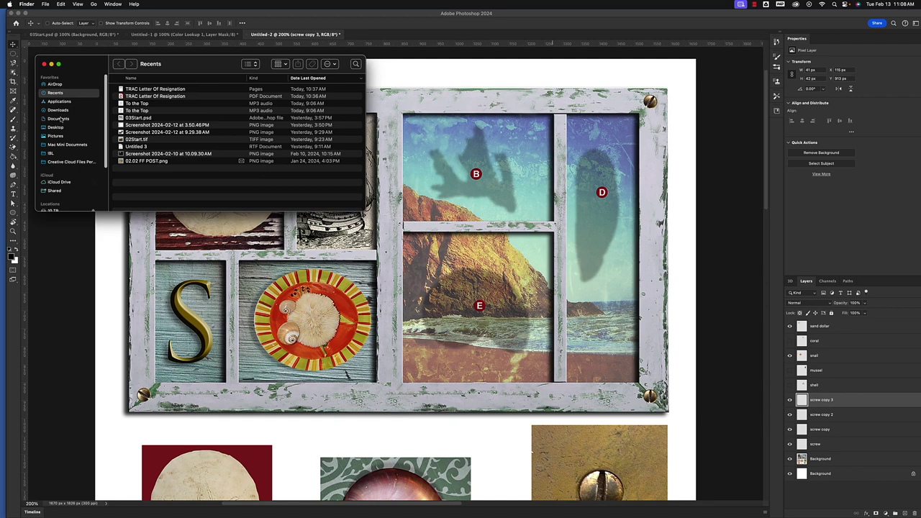
click(59, 110)
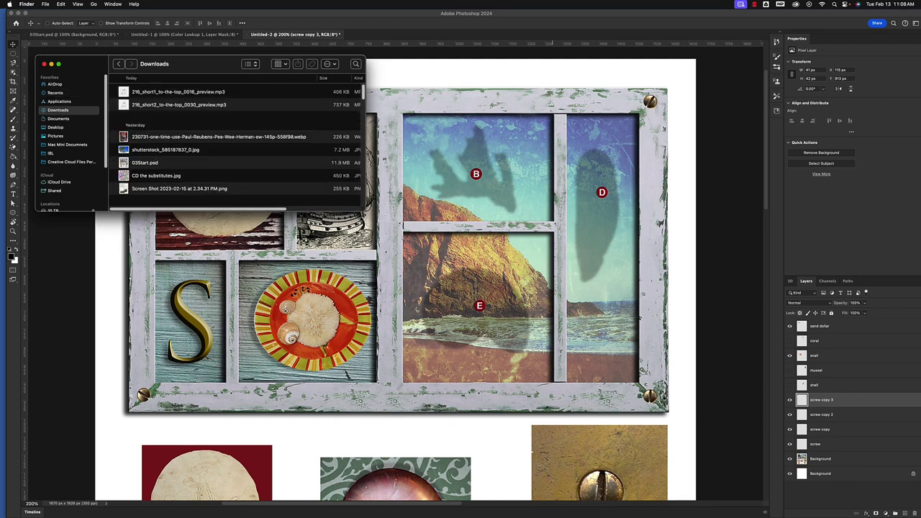
Step: Preview shutterstock_585187837_0.jpg from the Downloads folder and place it into the Photoshop collage document
click(159, 149)
key(space)
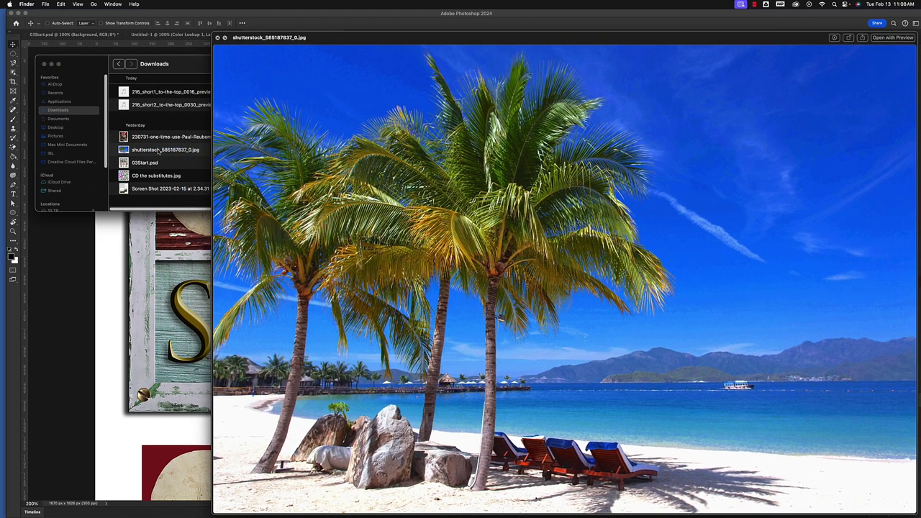
key(space)
drag(159, 150, 497, 330)
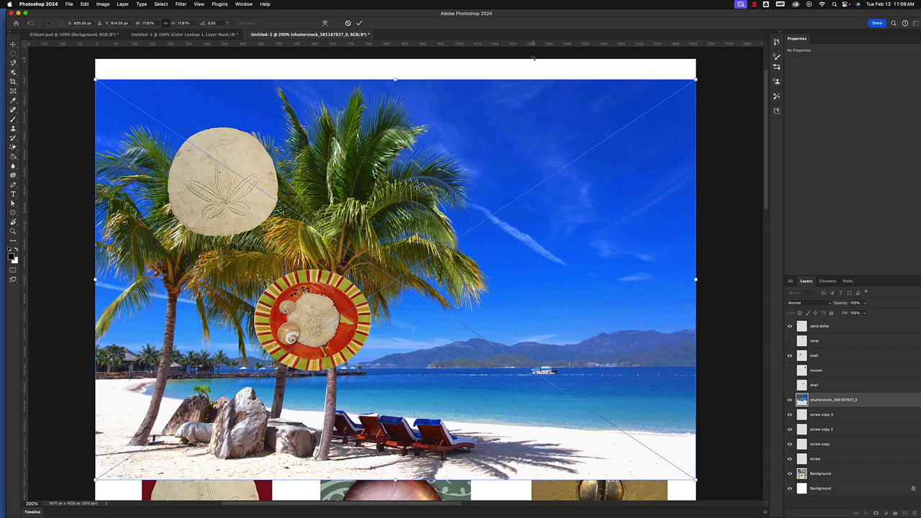
Step: Scale the placed beach image to about 11.84%, align its upper-left corner with the coral pane's, and commit the placement
drag(696, 79, 354, 308)
drag(328, 401, 632, 209)
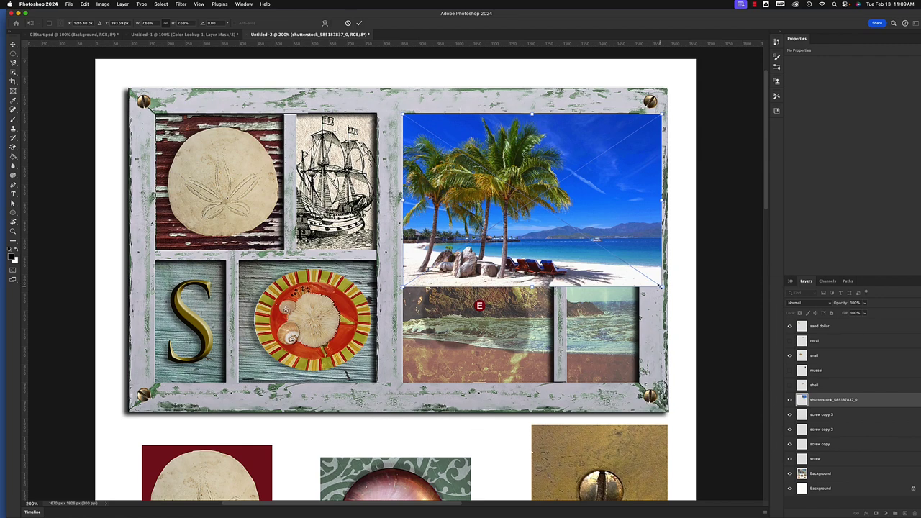
drag(661, 286, 707, 341)
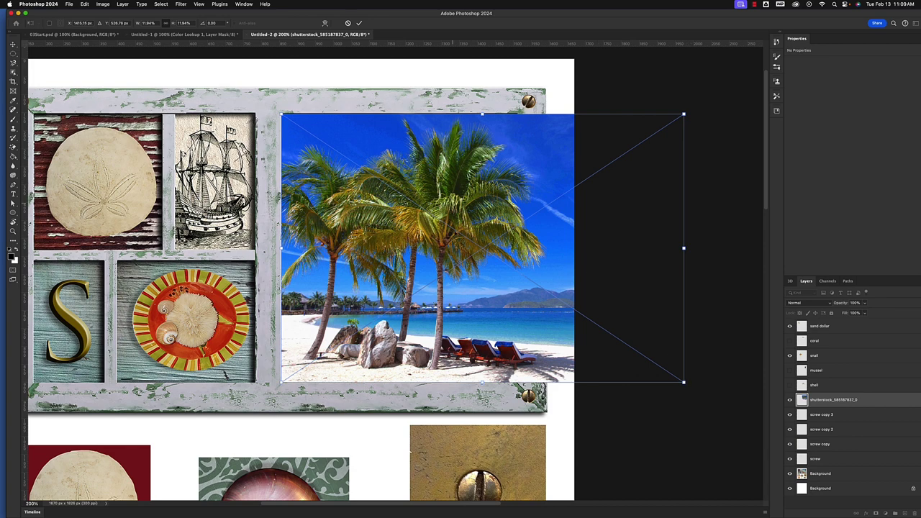
drag(601, 13, 635, 11)
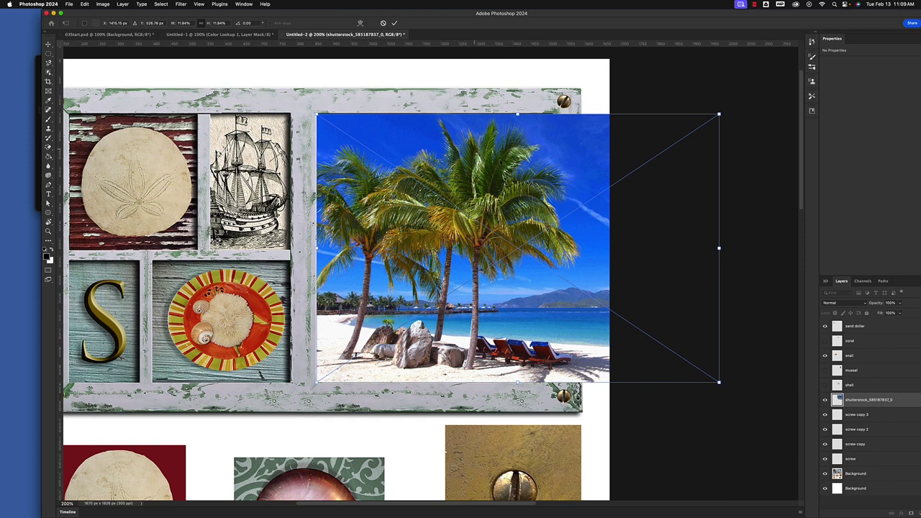
key(Return)
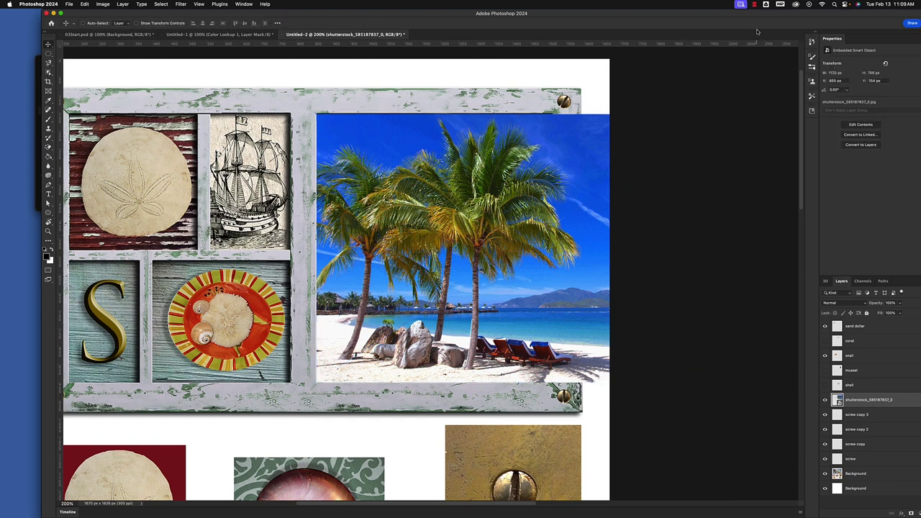
Step: Open the beach smart object's contents in a separate document, compare it with the collage, and close it
drag(755, 16, 755, 16)
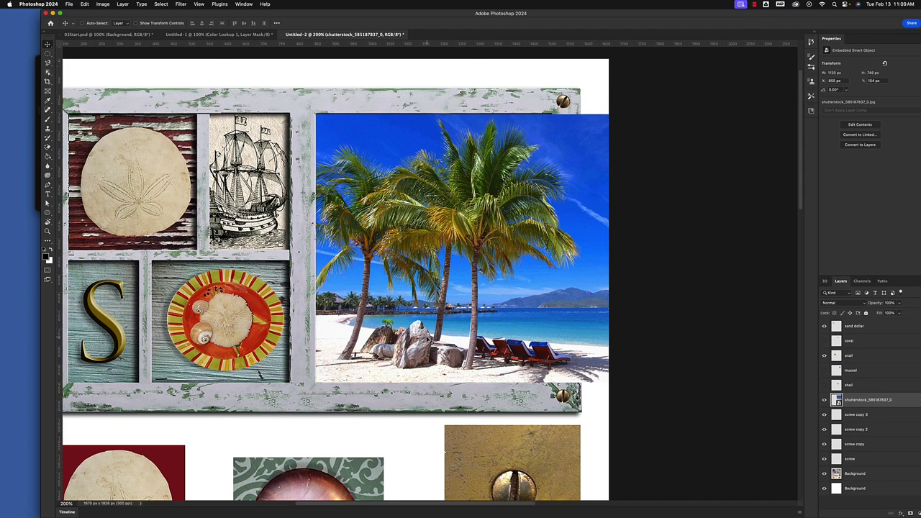
drag(770, 15, 688, 13)
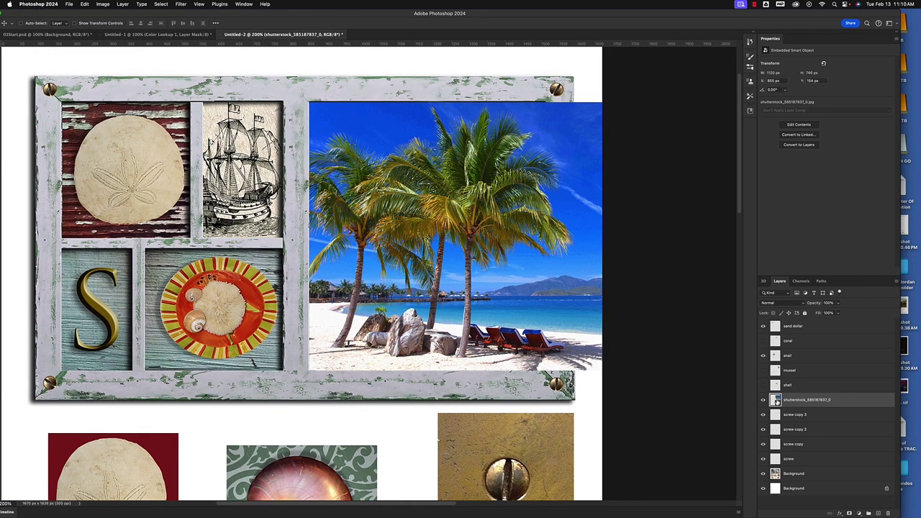
double_click(774, 400)
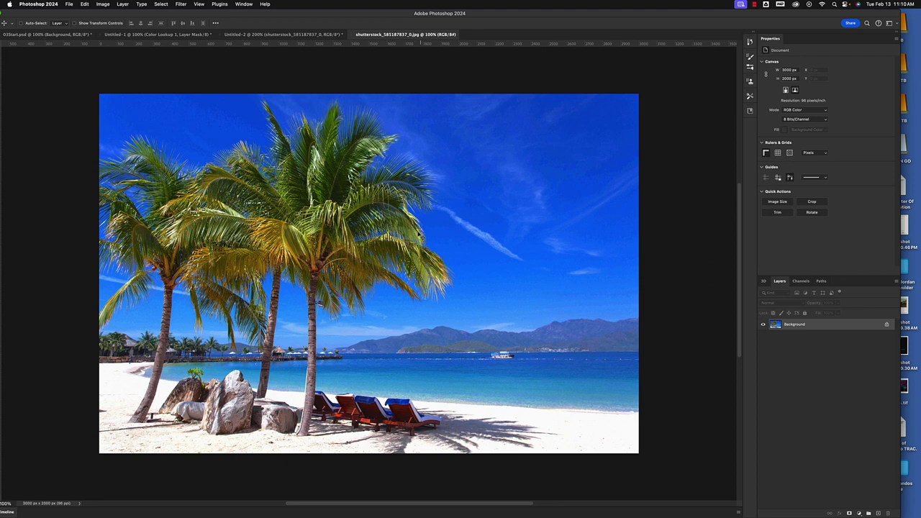
click(291, 34)
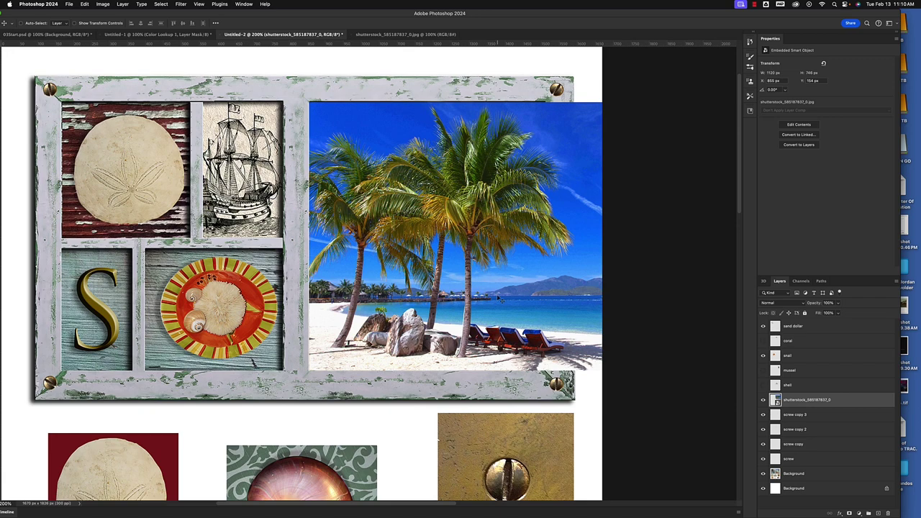
click(404, 34)
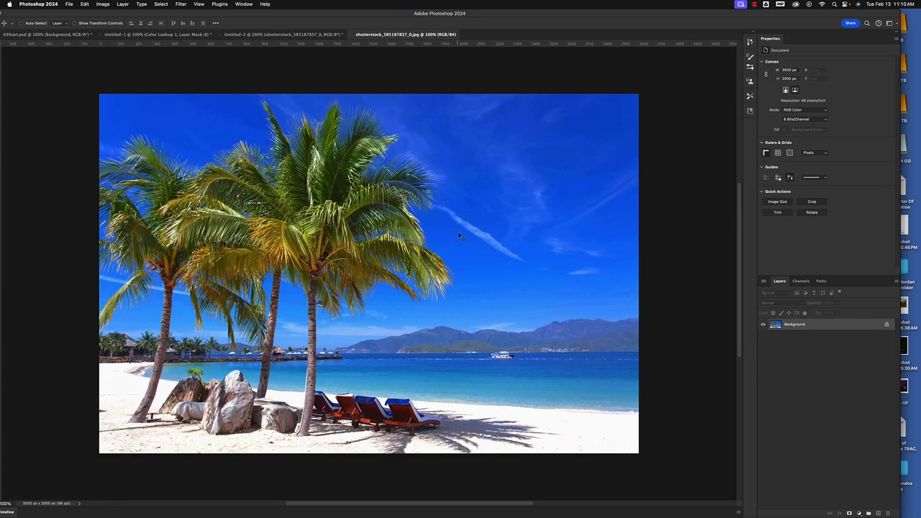
click(316, 34)
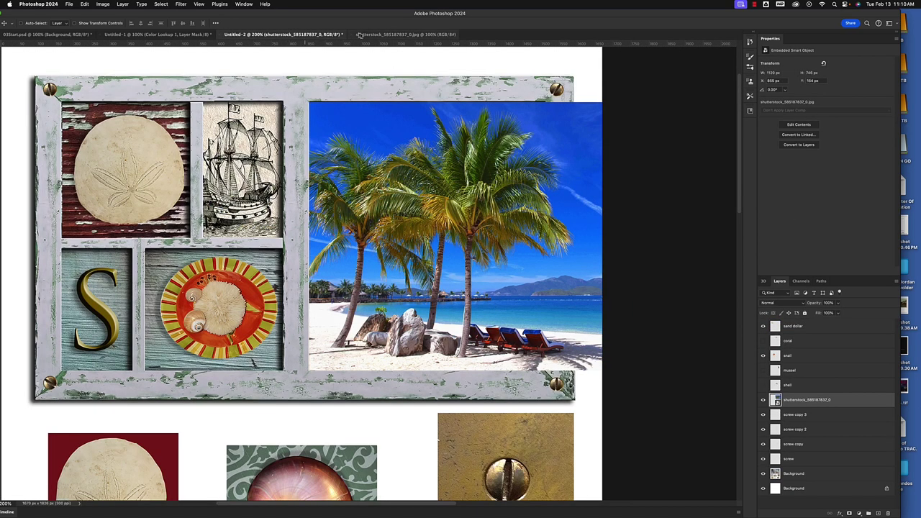
click(352, 35)
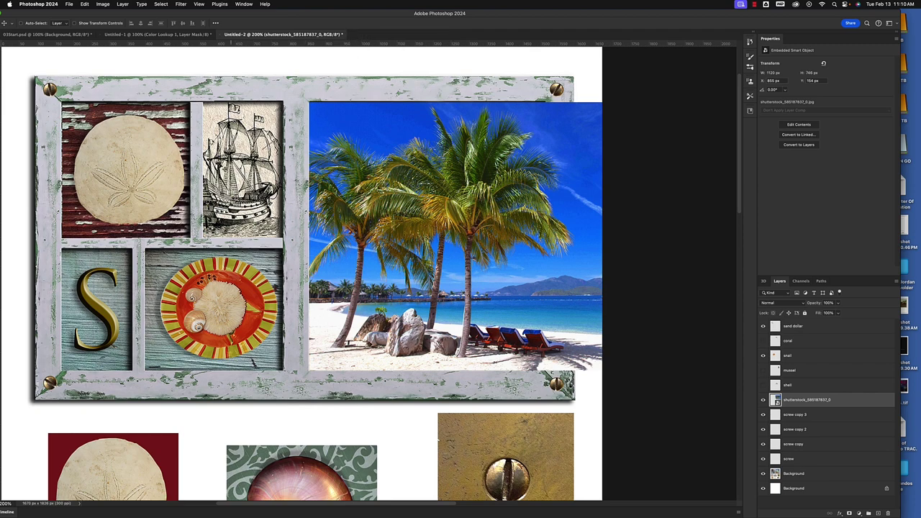
Step: Activate the Rectangular Marquee tool and lower the placed beach image layer's opacity to 33%
double_click(113, 12)
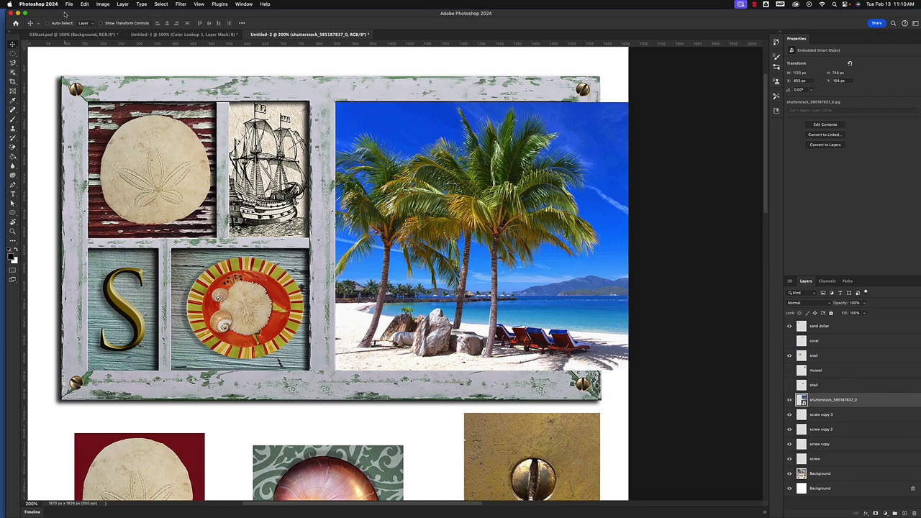
click(12, 55)
right_click(12, 54)
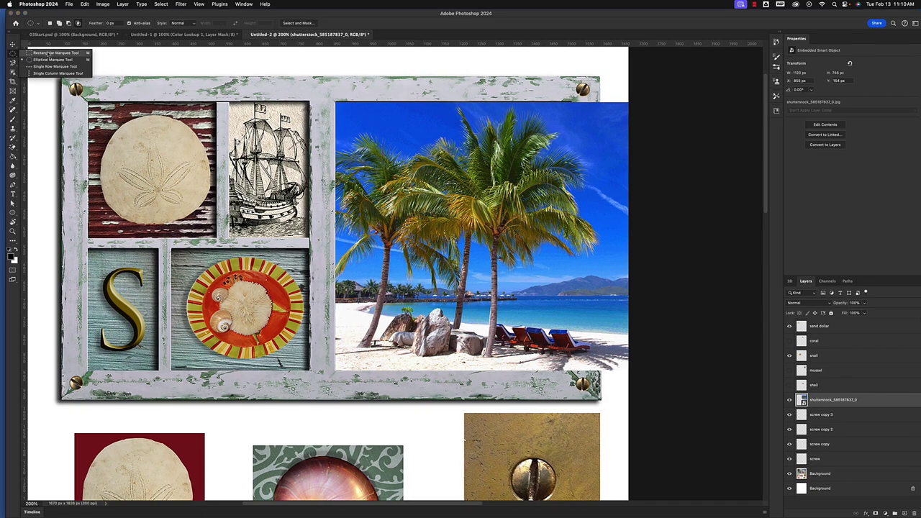
click(46, 52)
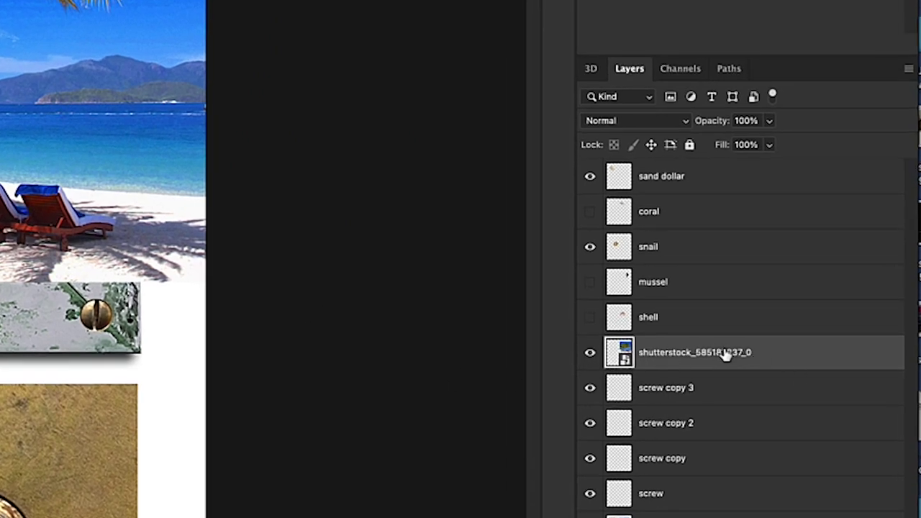
click(768, 121)
drag(768, 141, 718, 144)
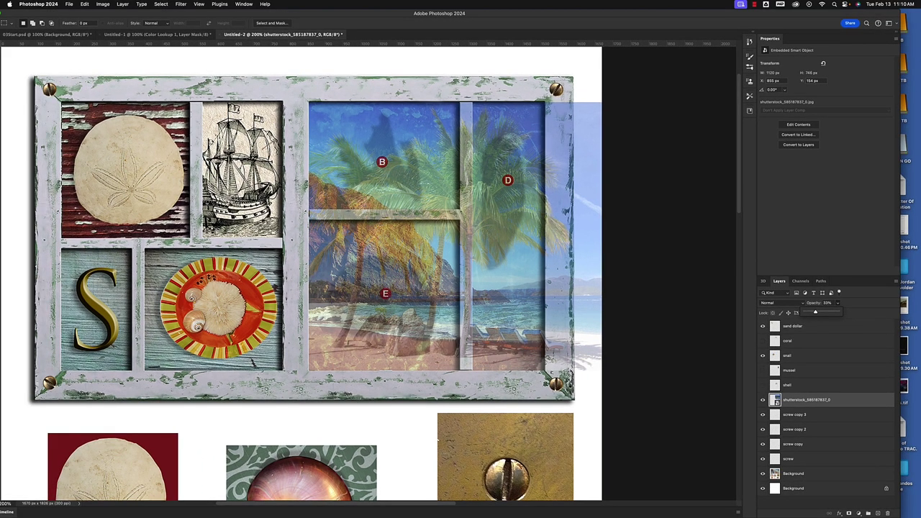
Step: Try to delete the part of the beach smart object that overhangs the right inner edge of the frame, and clear the selection
drag(544, 102, 601, 371)
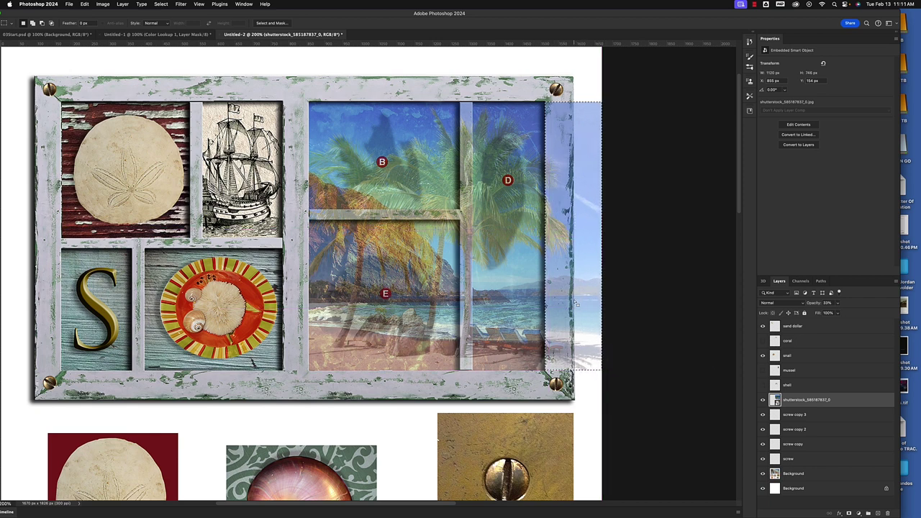
key(BackSpace)
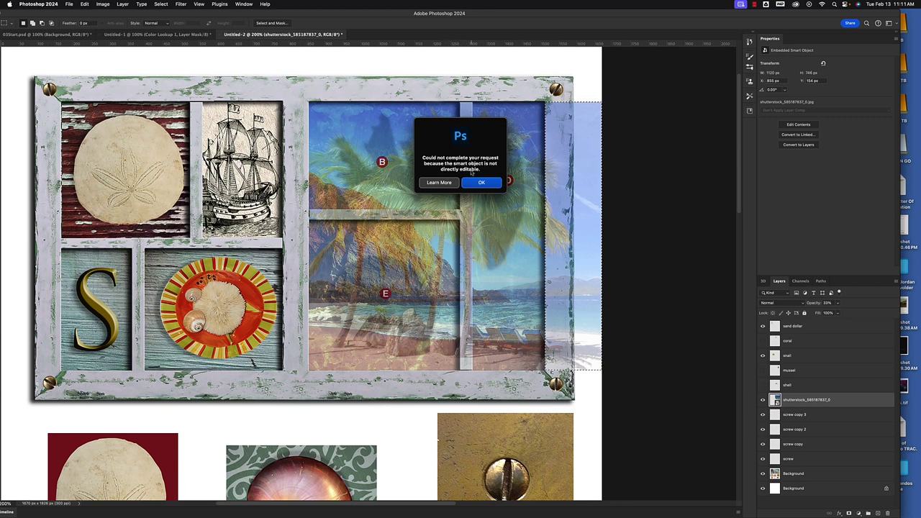
click(480, 182)
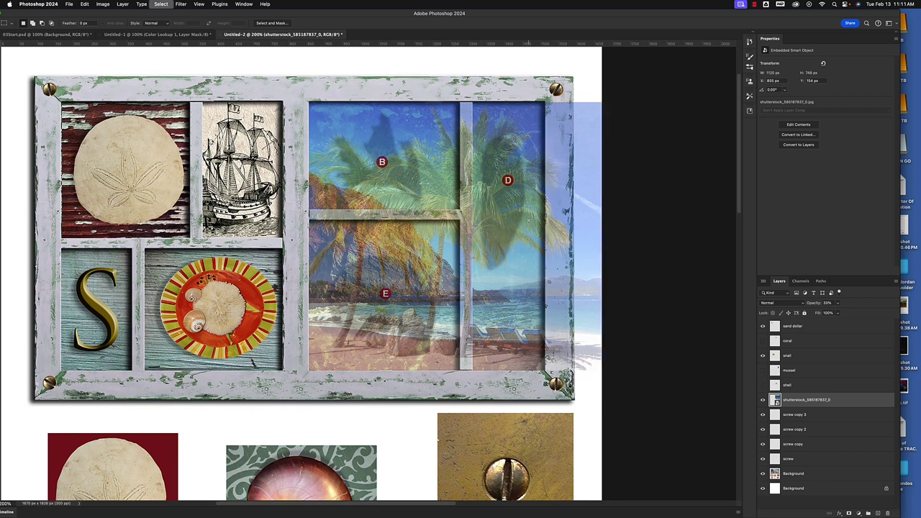
key(super+d)
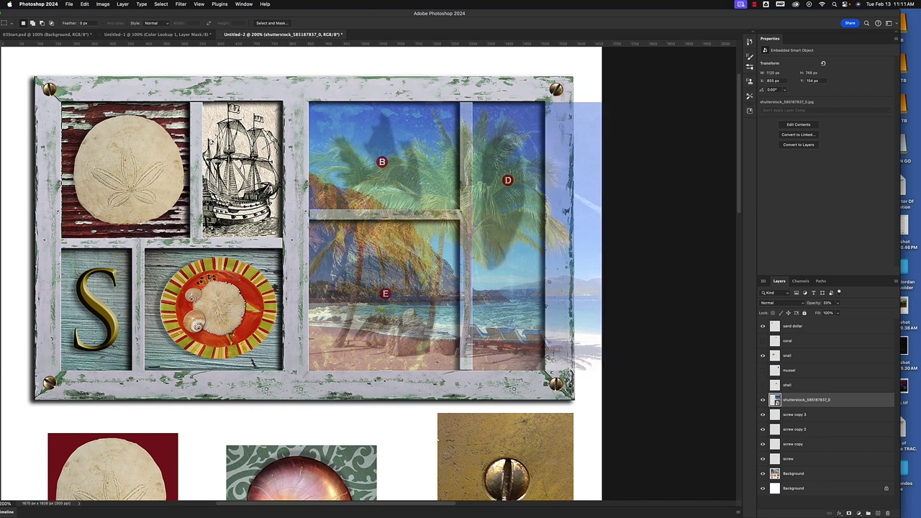
Step: Rasterize the beach image layer and delete the part overhanging the right inner edge of the frame
right_click(787, 402)
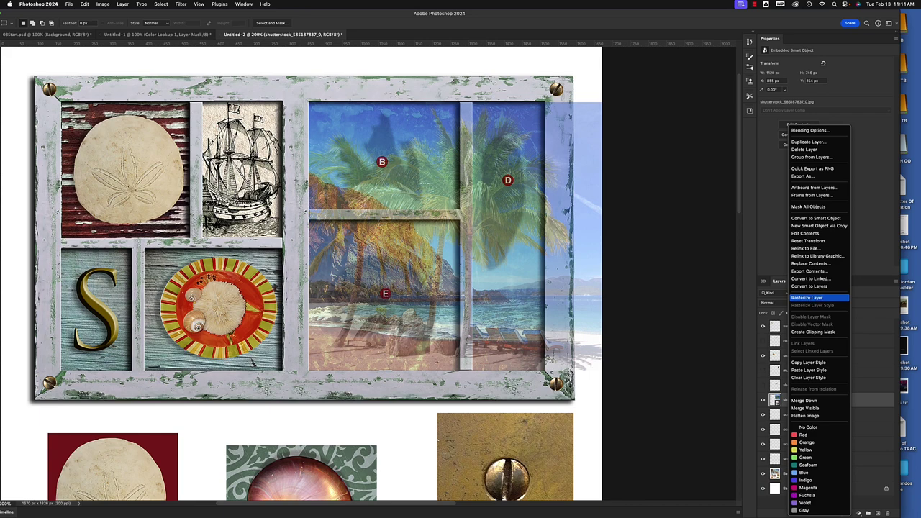
click(807, 297)
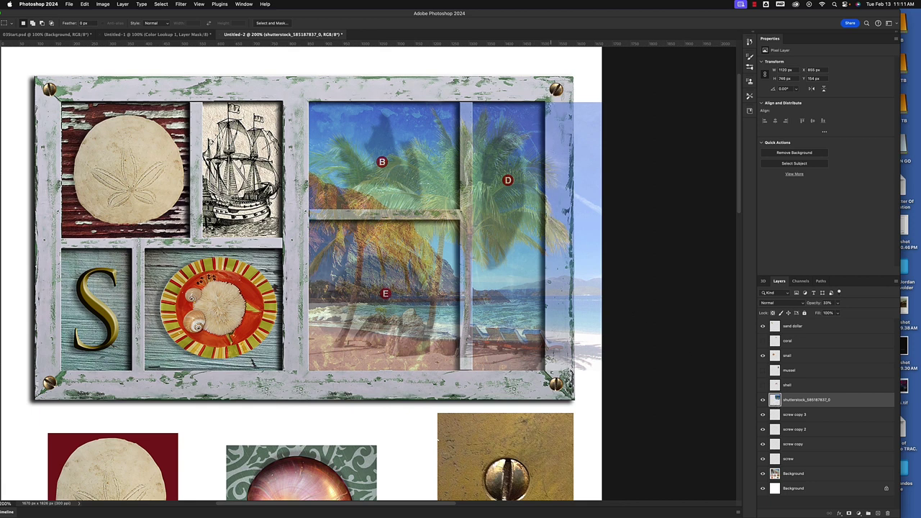
drag(544, 101, 617, 370)
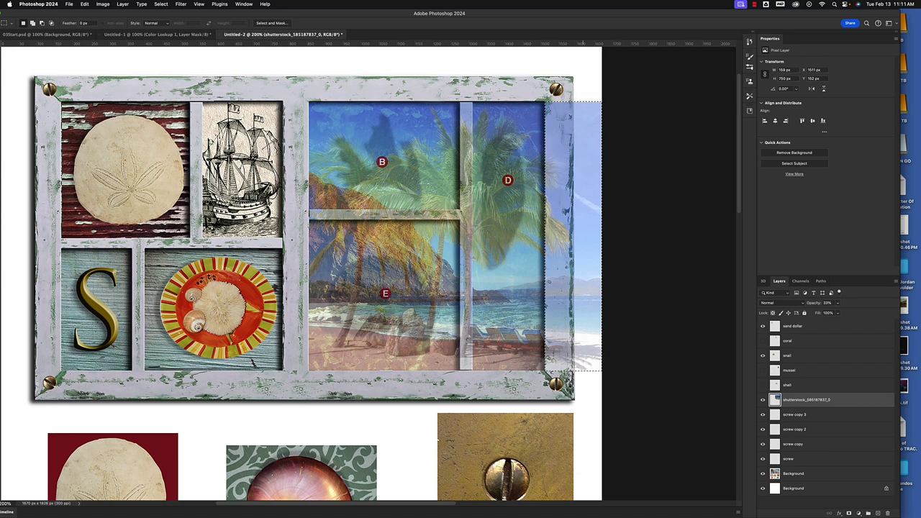
key(Delete)
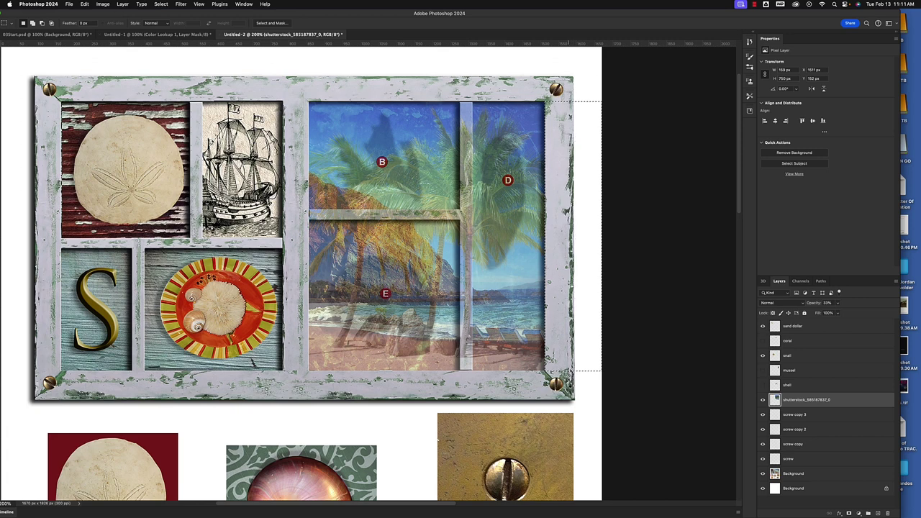
key(super+d)
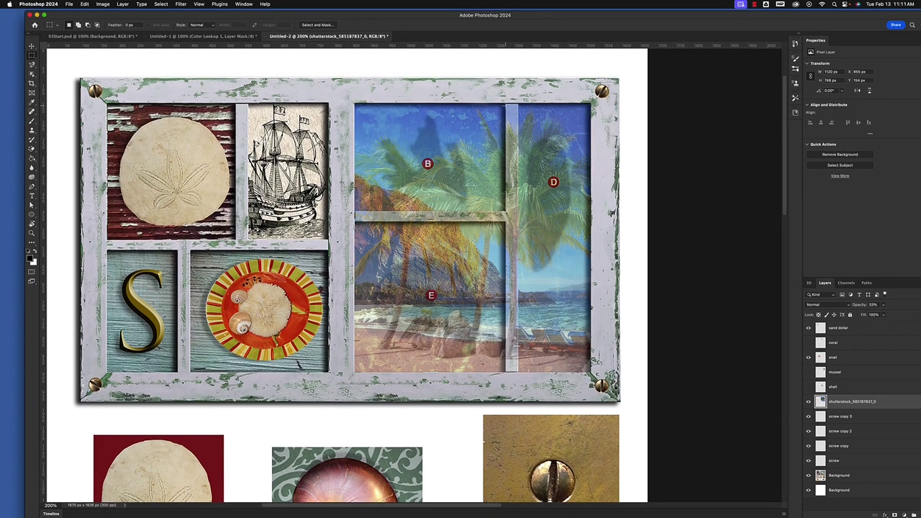
Step: Delete the strip of beach image covering the vertical divider between the beach panes and clear the selection
drag(504, 103, 518, 370)
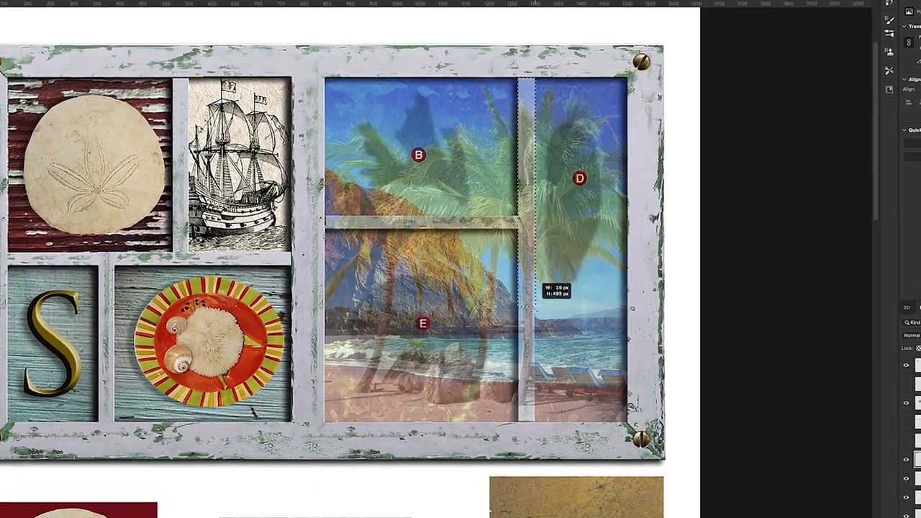
drag(550, 468, 552, 472)
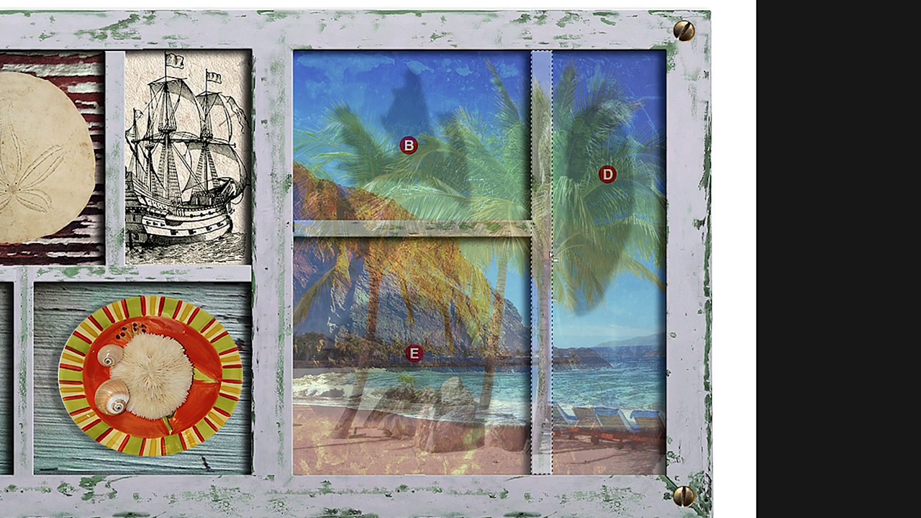
key(Delete)
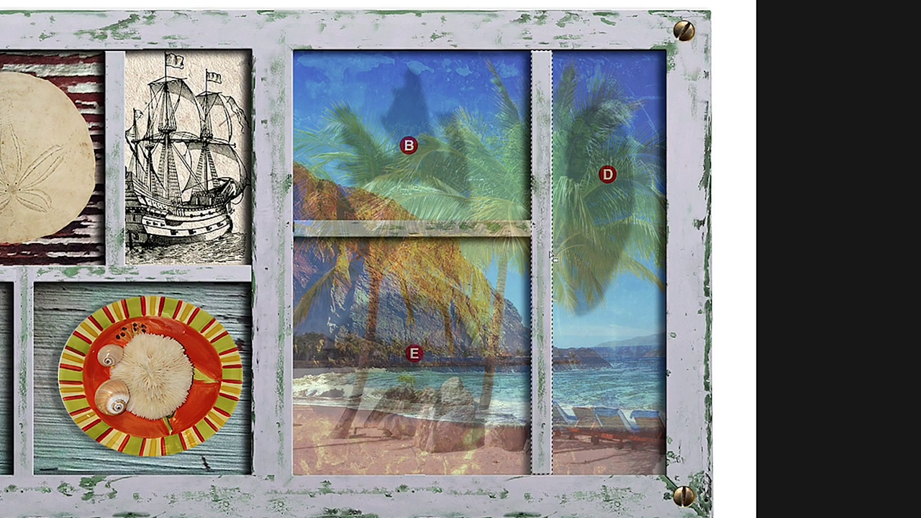
key(ctrl+d)
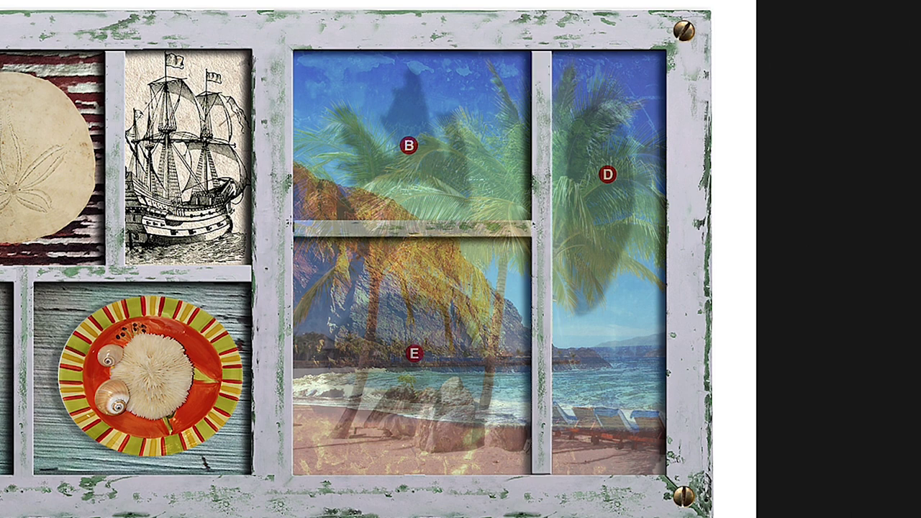
Step: Delete the strip of beach image covering the horizontal divider, restore the layer's opacity to 100%, and clear the selection
drag(291, 219, 533, 236)
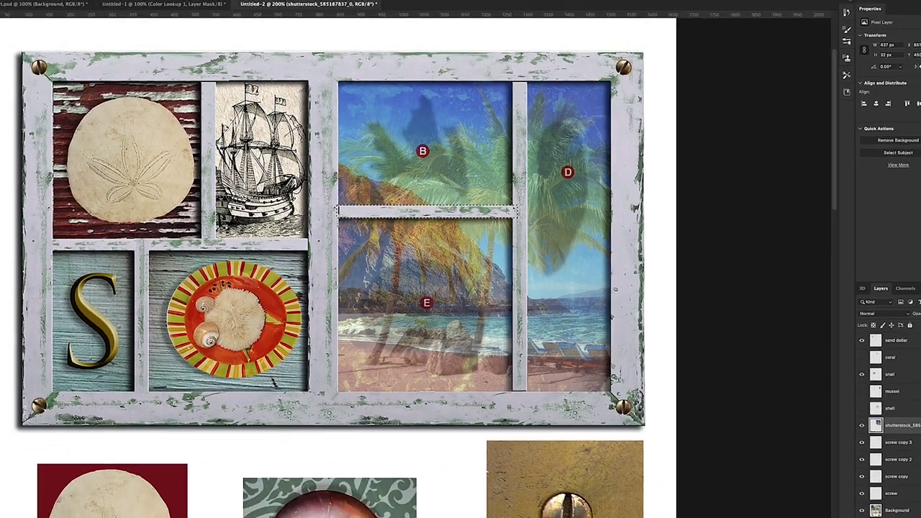
click(884, 305)
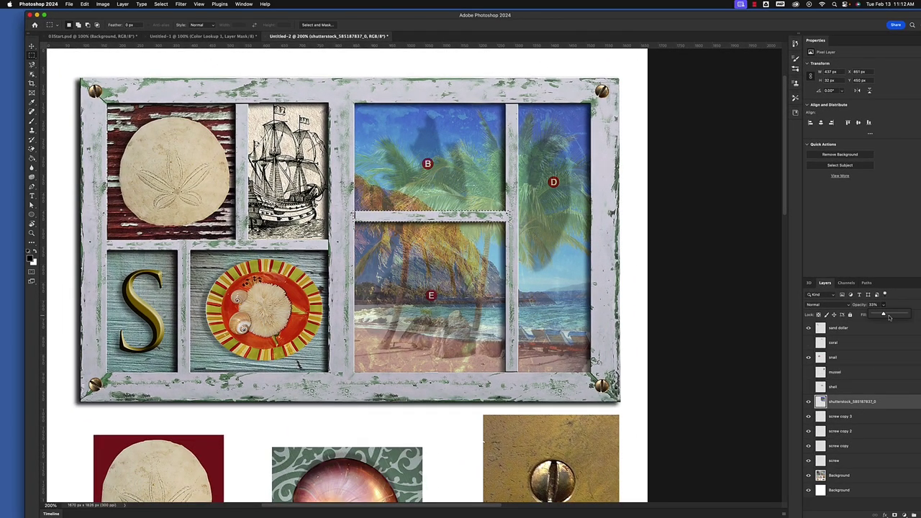
drag(882, 314, 905, 314)
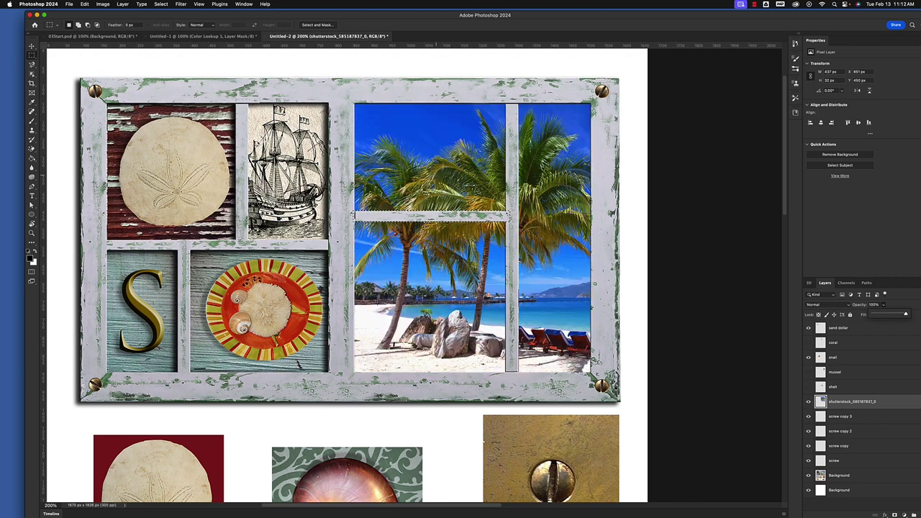
key(super+d)
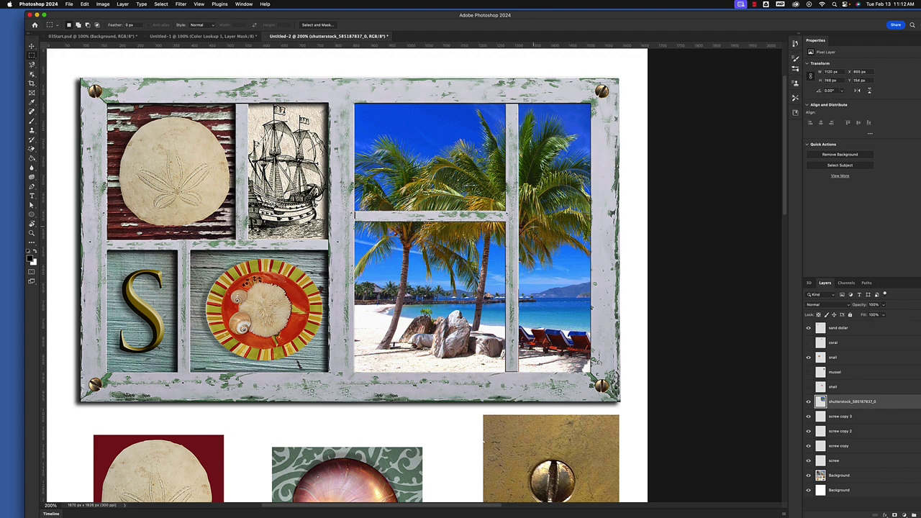
Step: Hide and show the new beach layer to compare its edges with the shadows of the original panes
click(807, 401)
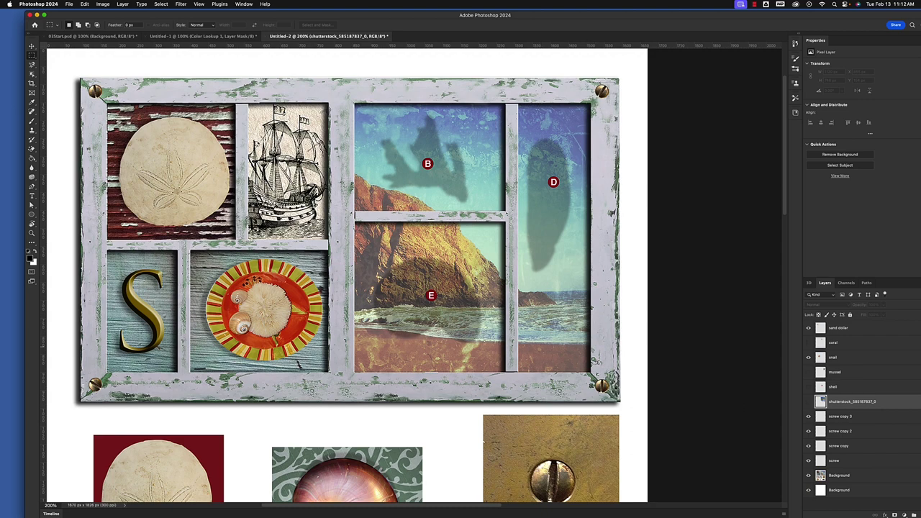
click(808, 402)
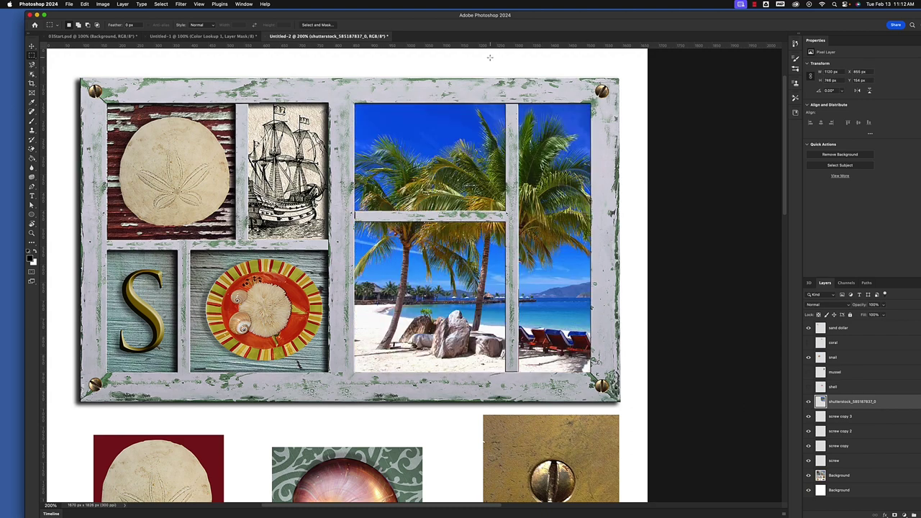
mouse_move(524, 15)
mouse_down()
mouse_move(545, 16)
mouse_move(530, 14)
mouse_up()
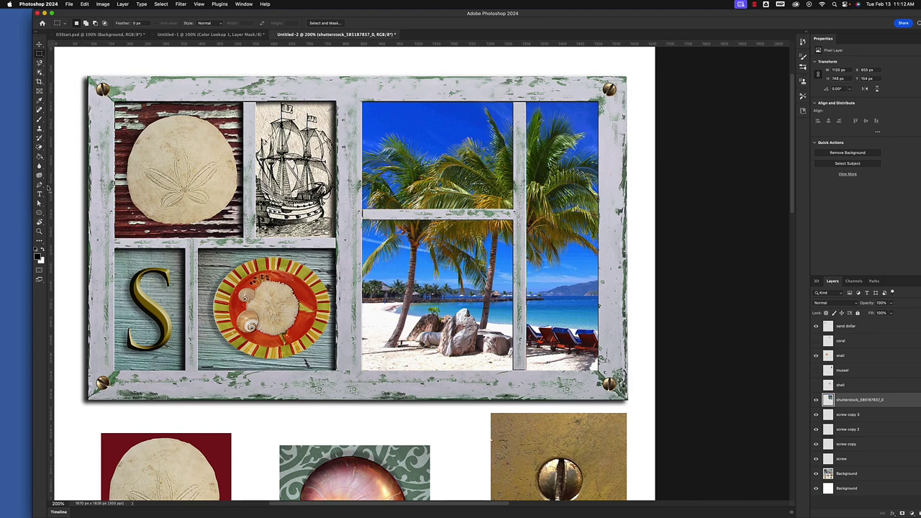
Step: Set up a soft 35 px brush with 0% hardness for painting shadows
key(b)
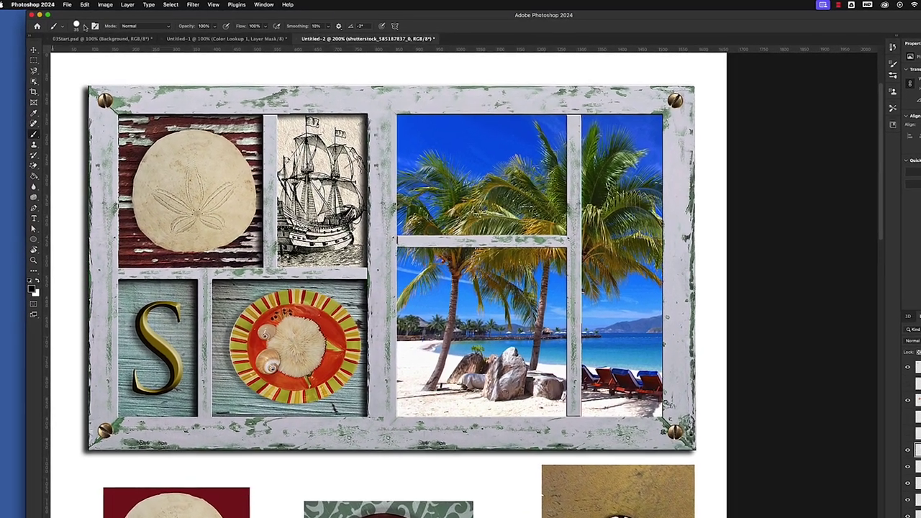
click(77, 24)
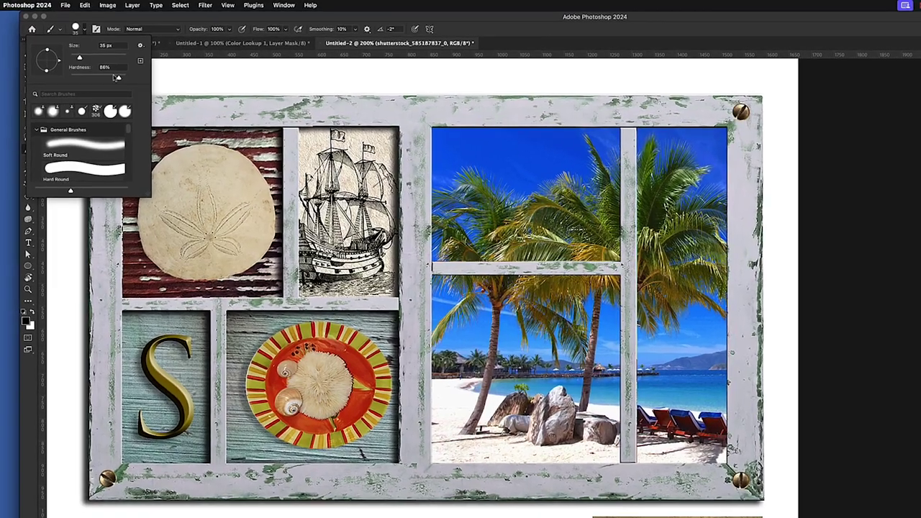
drag(115, 76, 69, 76)
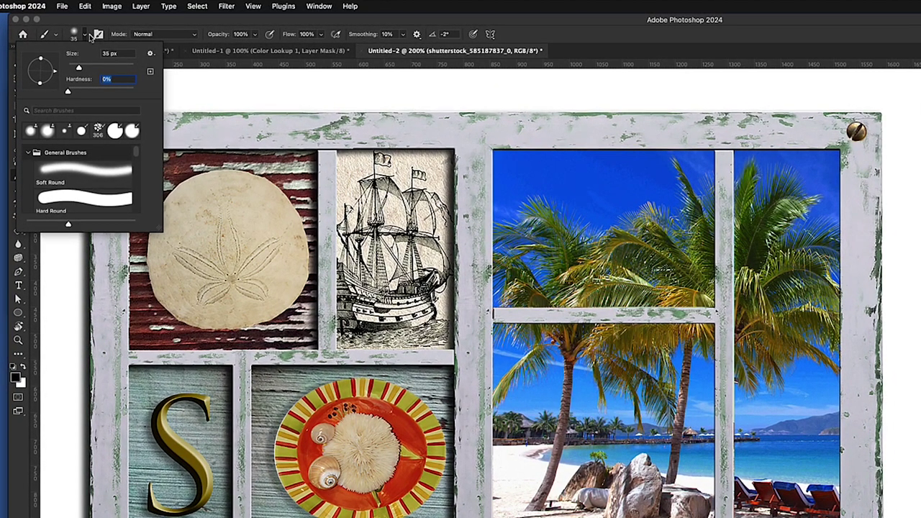
key(Return)
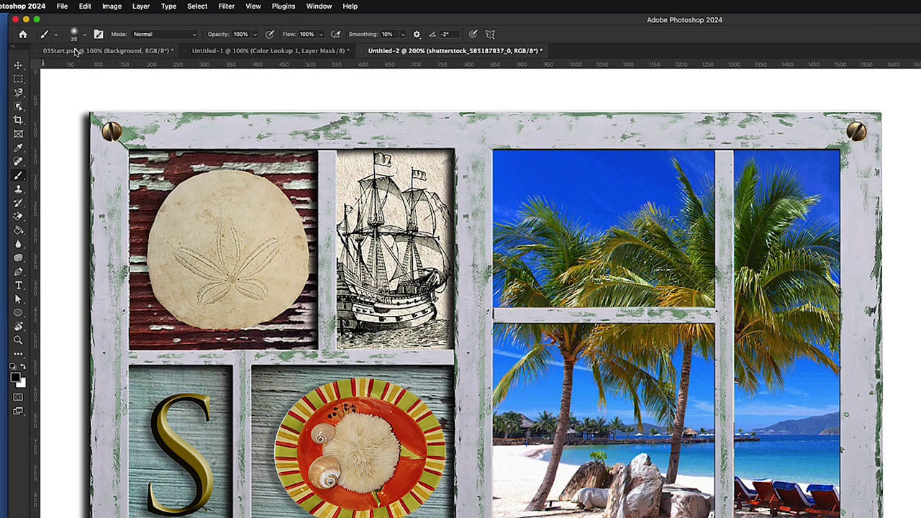
click(73, 31)
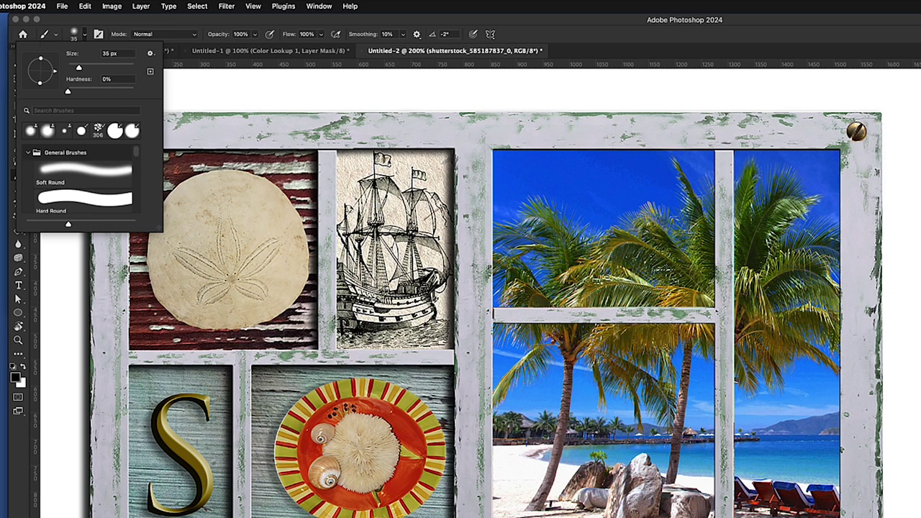
key(Escape)
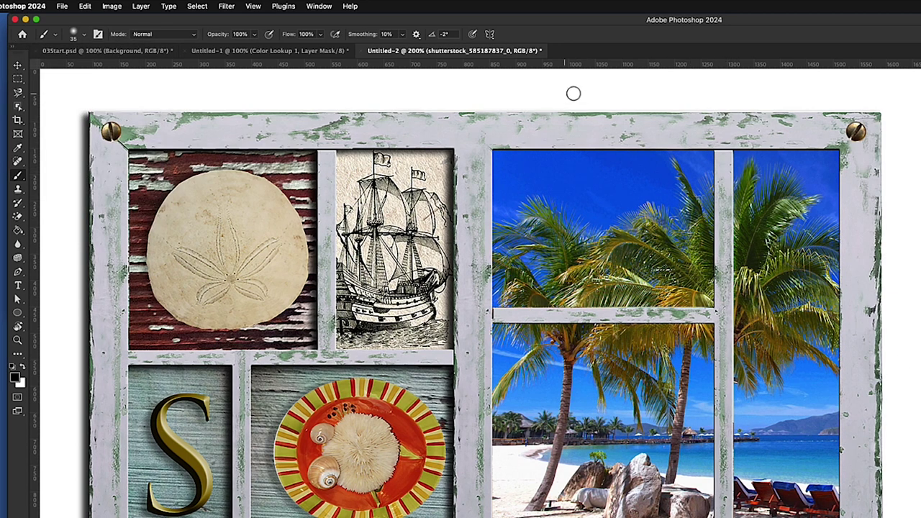
drag(578, 25, 585, 23)
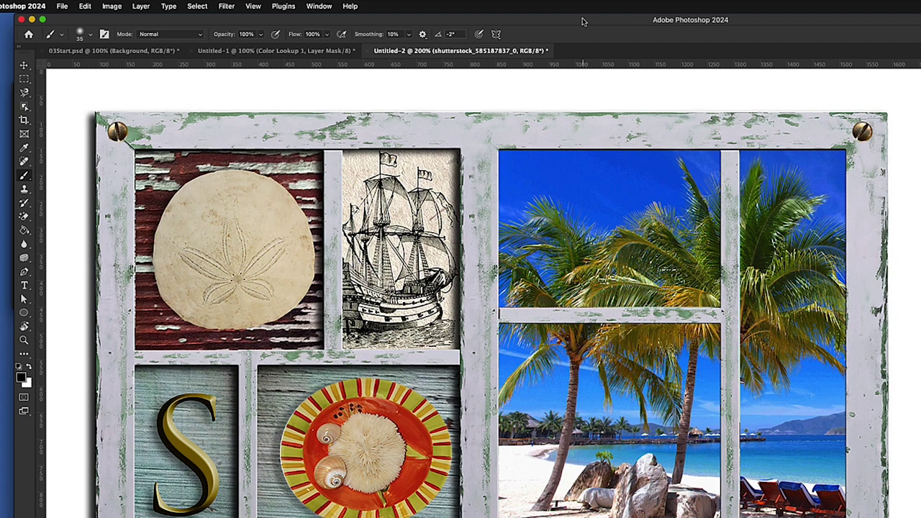
Step: Try to paint a shadow inside a narrow selected strip beside the vertical divider in the upper beach pane
click(23, 77)
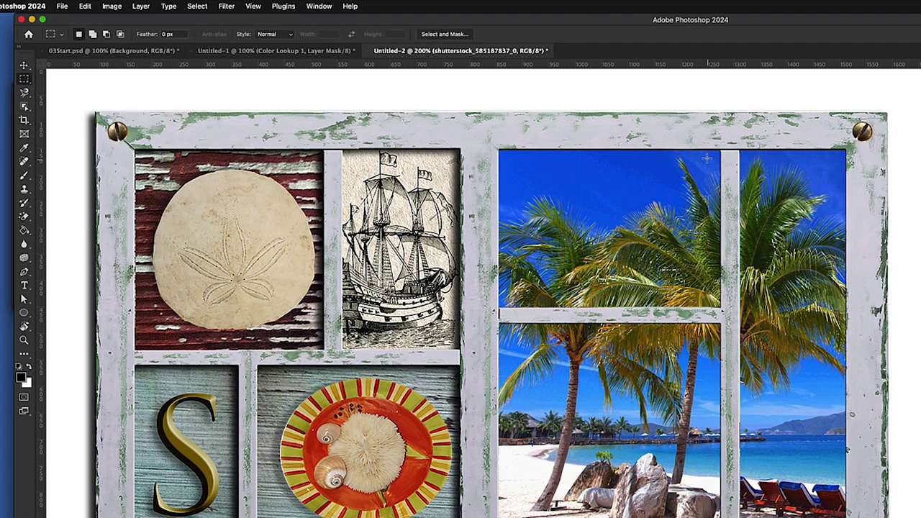
drag(694, 149, 720, 308)
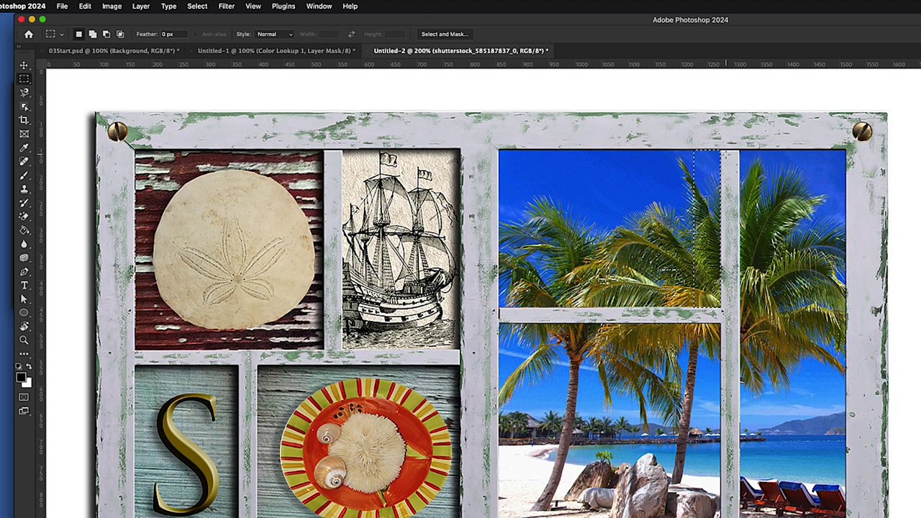
key(b)
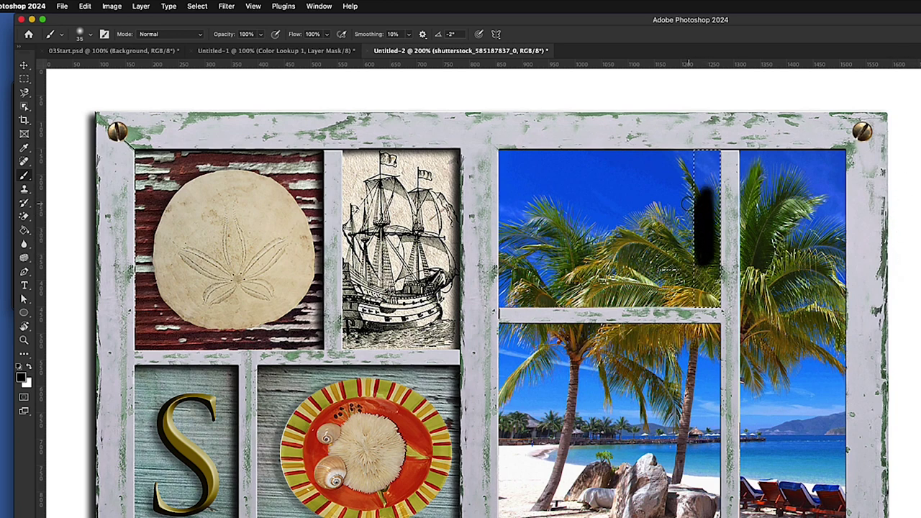
mouse_move(705, 216)
mouse_down()
mouse_move(707, 284)
mouse_move(762, 293)
mouse_up()
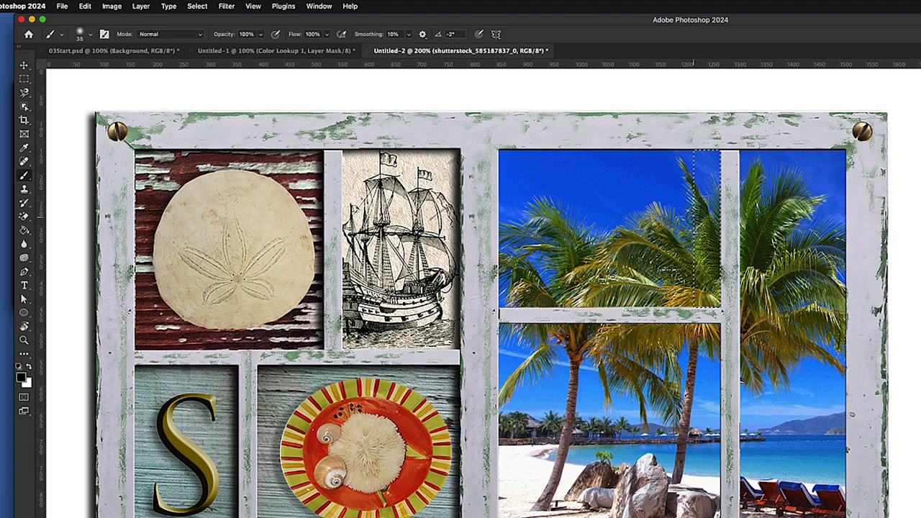
Step: Select a wider strip beside the vertical divider in the upper beach pane and try the shadow with a 60 px brush
key(m)
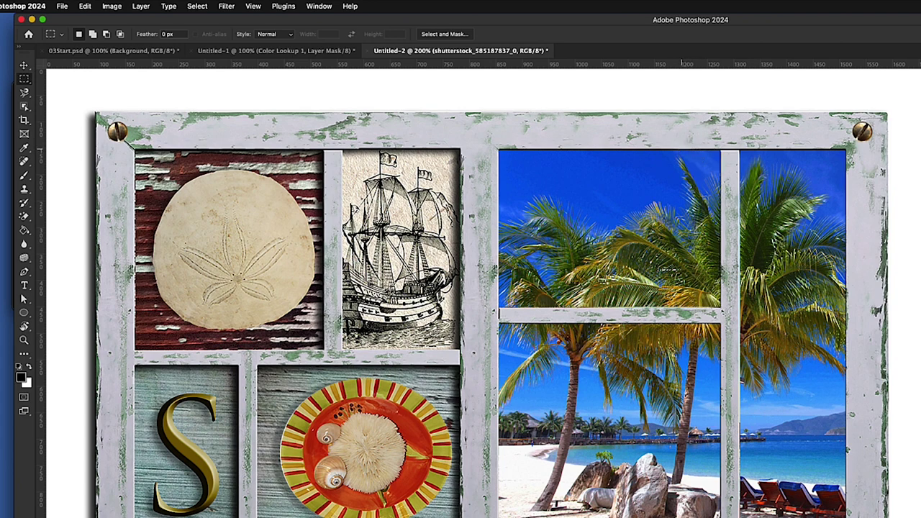
drag(705, 212, 720, 307)
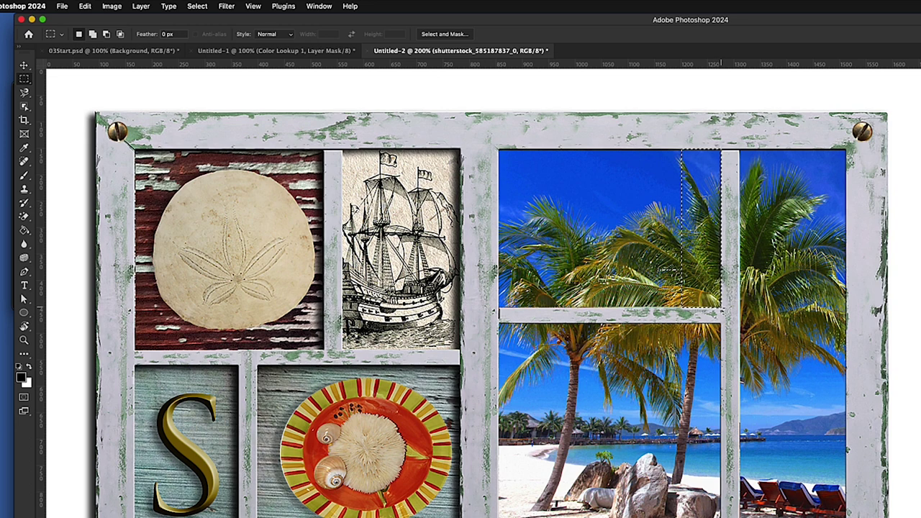
key(b)
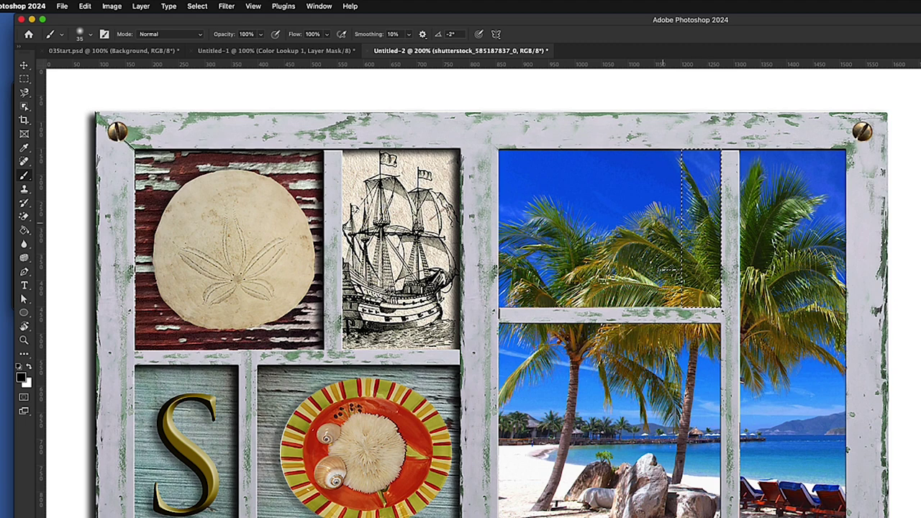
key(bracketright)
key(bracketright)
key(bracketright)
key(bracketright)
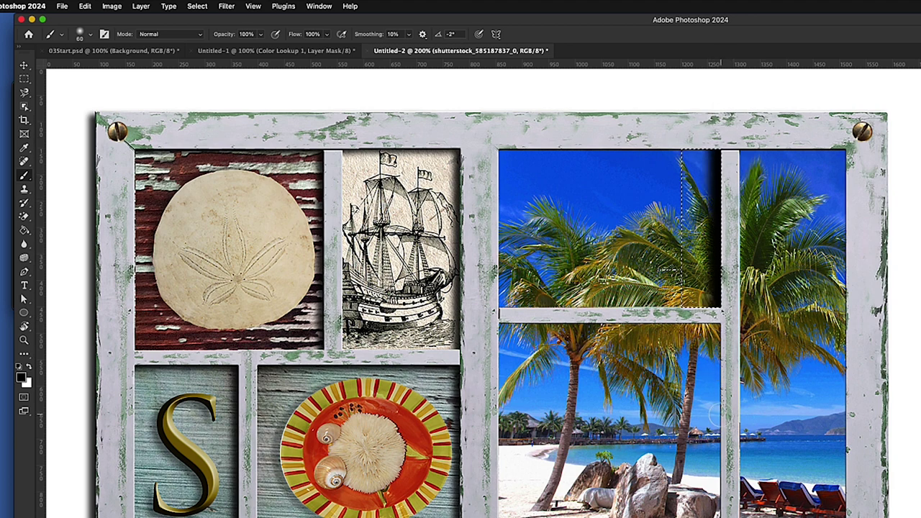
key(BackSpace)
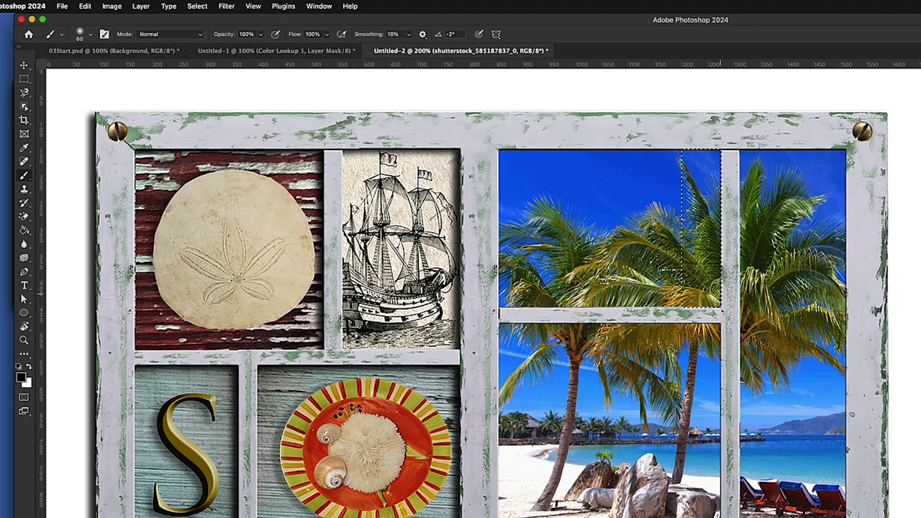
Step: Create a new layer directly above the beach image layer and name it shadows
key(F5)
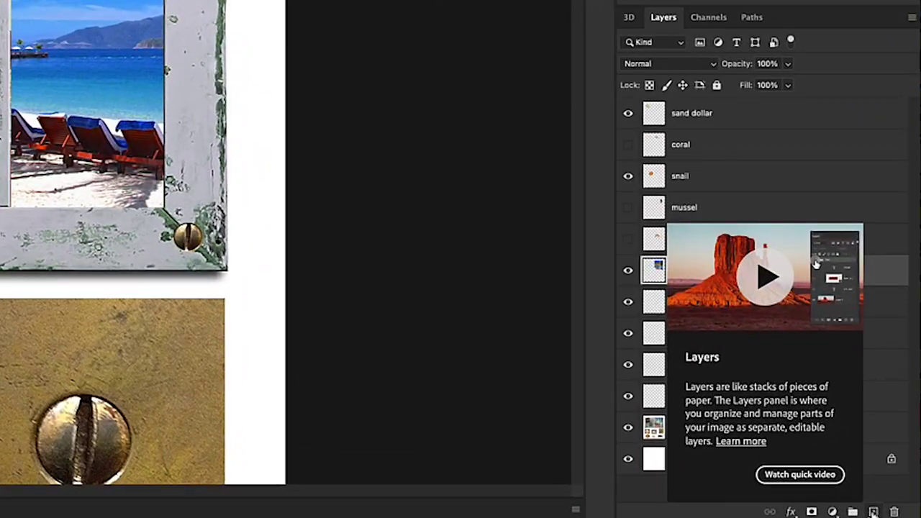
click(873, 511)
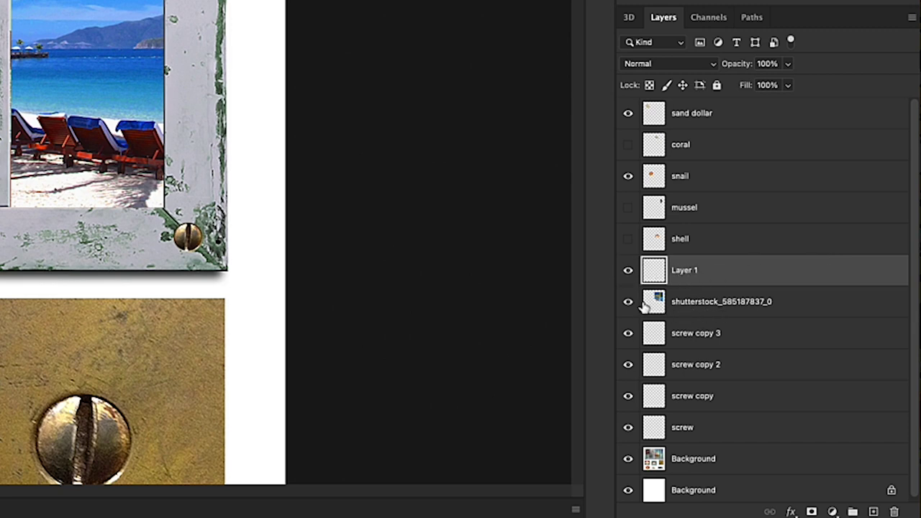
double_click(684, 271)
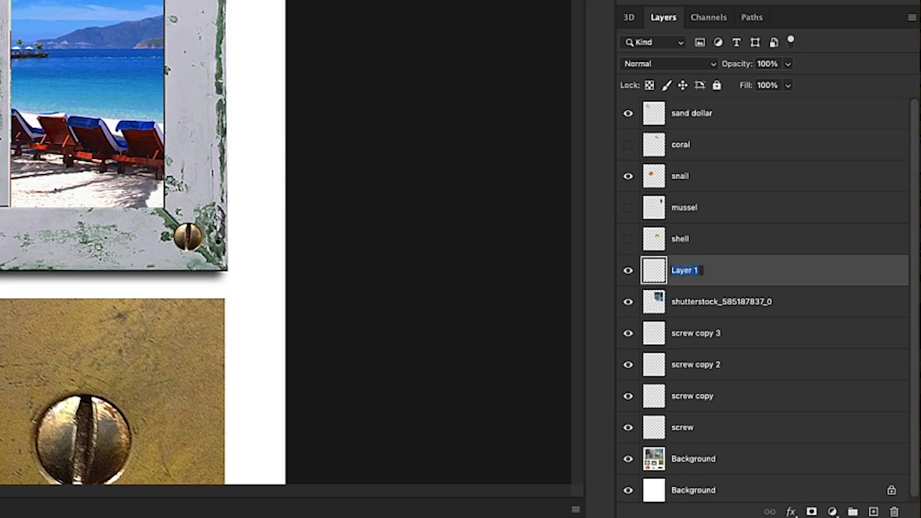
text(shadows)
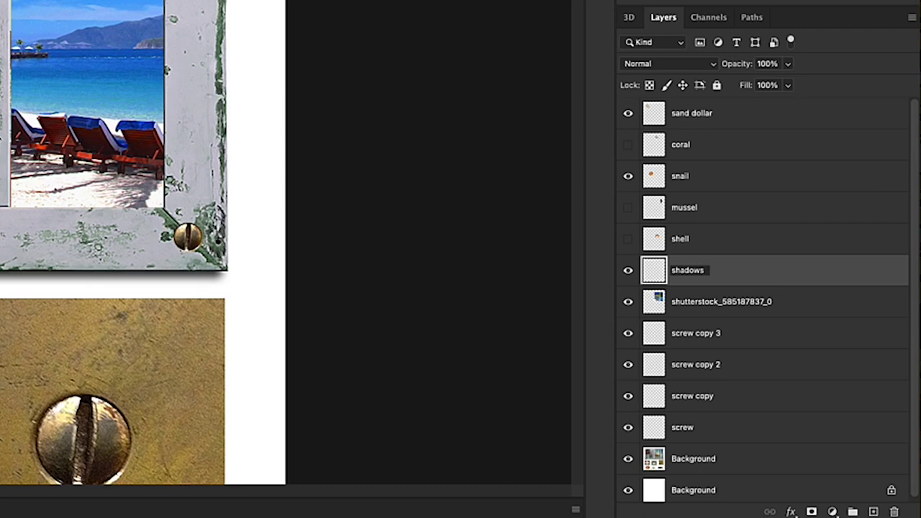
key(Return)
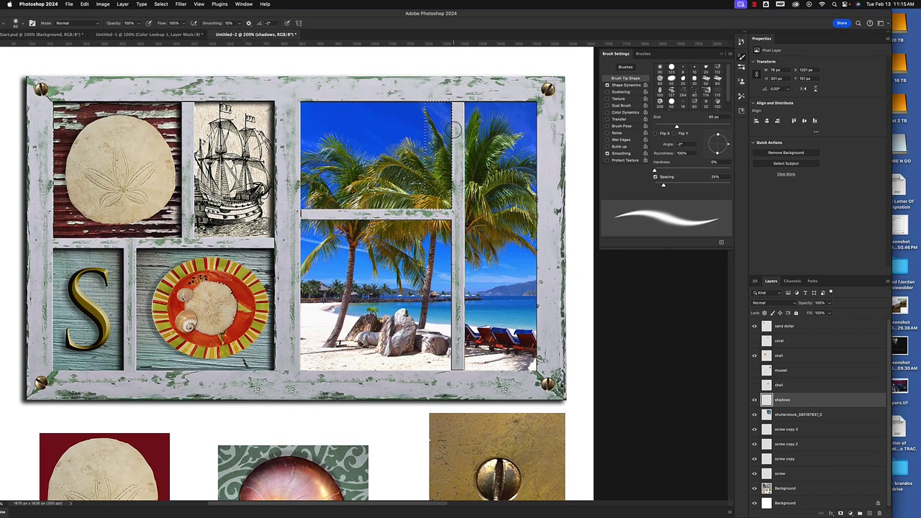
Step: Paint a straight, soft black shadow along the selected strip's divider edge on the shadows layer and clear the selection
shift+click(451, 215)
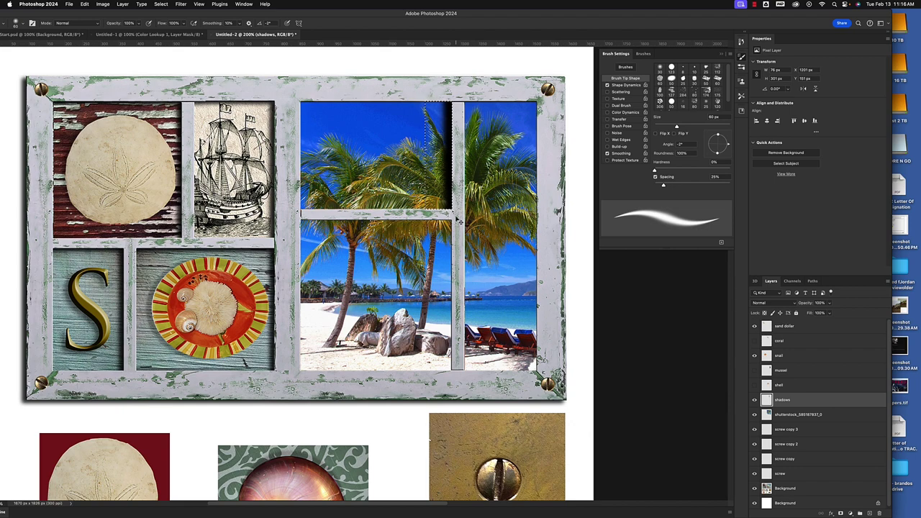
key(super+d)
drag(341, 12, 413, 4)
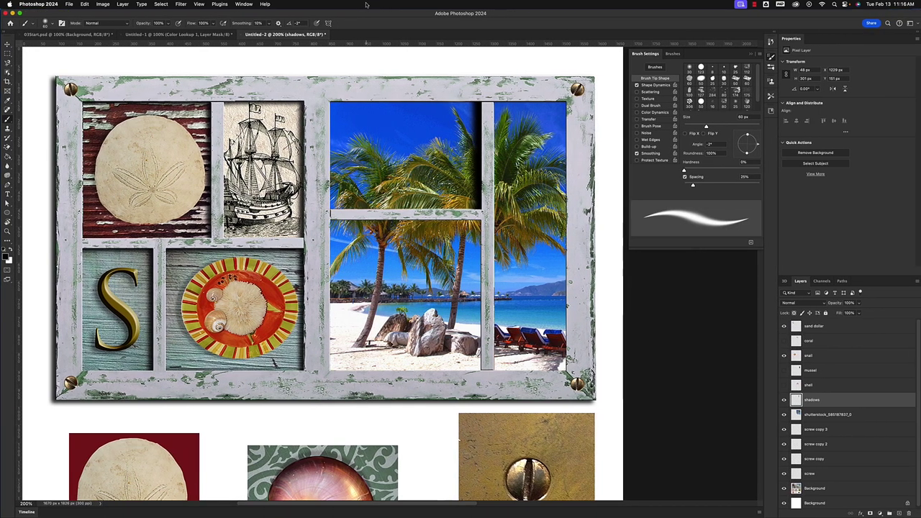
Step: Paint a soft black shadow within a selected strip beside the vertical divider in the lower beach pane and clear the selection
key(m)
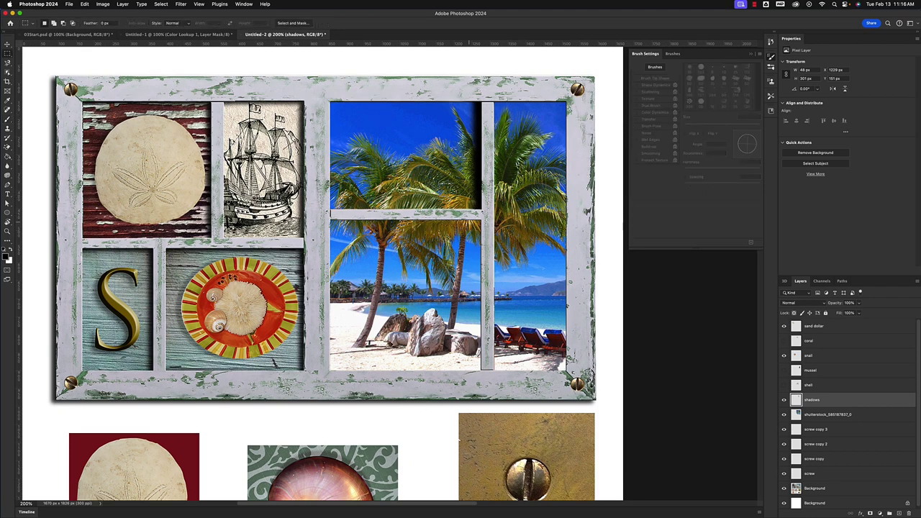
drag(457, 220, 480, 370)
key(b)
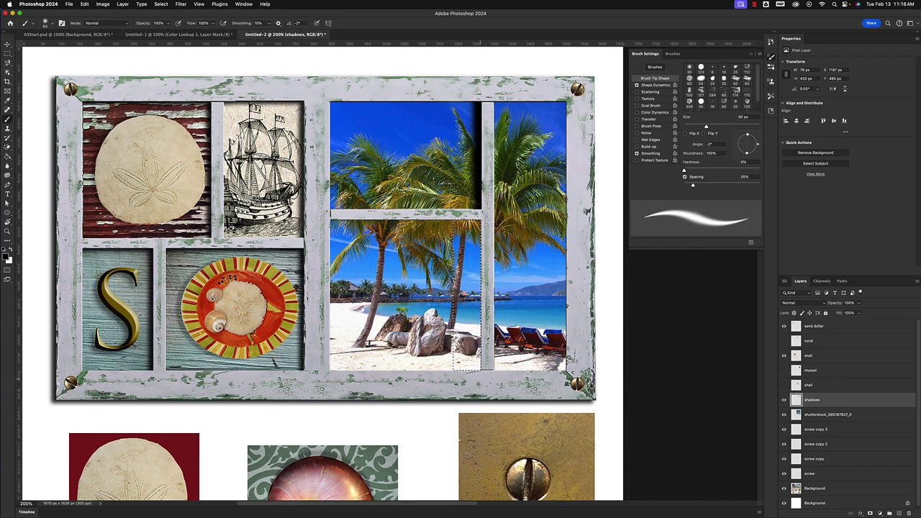
shift+click(480, 379)
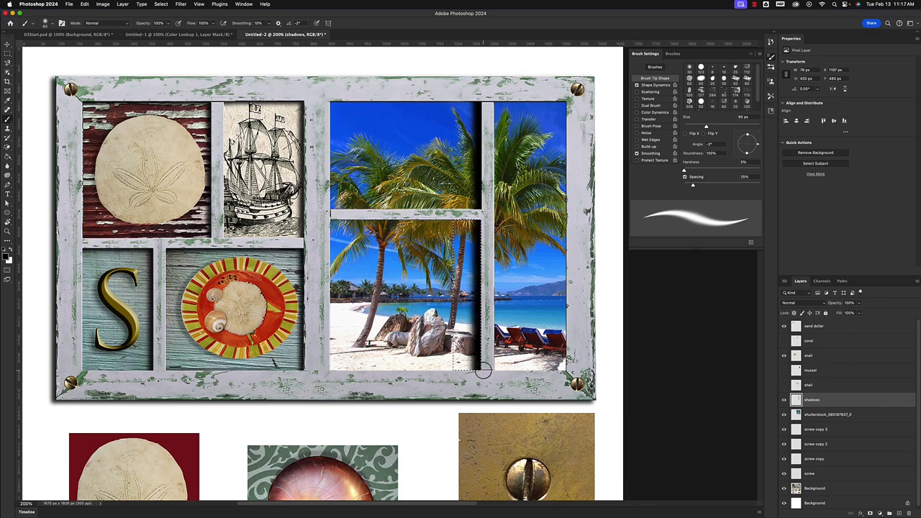
key(super+d)
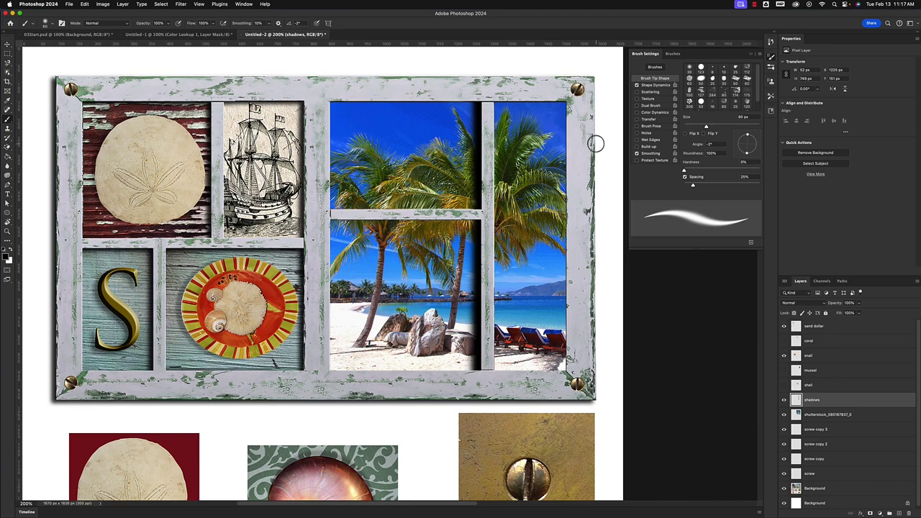
Step: Paint a soft black shadow within a selected strip along the outer edge of the tall beach pane and clear the selection
key(m)
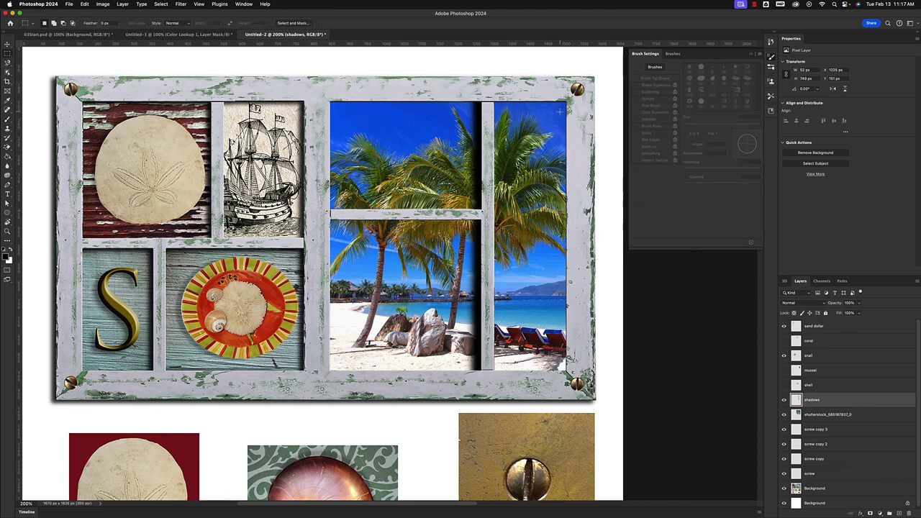
drag(566, 102, 540, 373)
key(b)
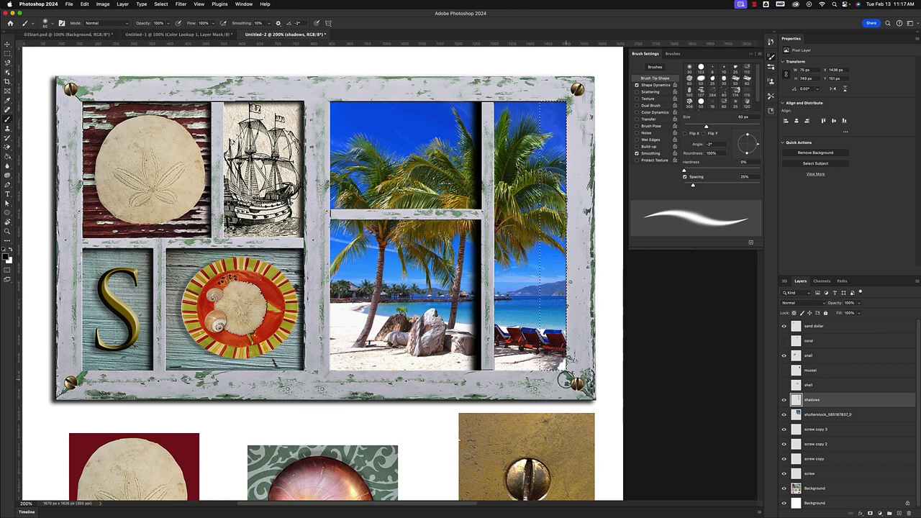
shift+click(564, 380)
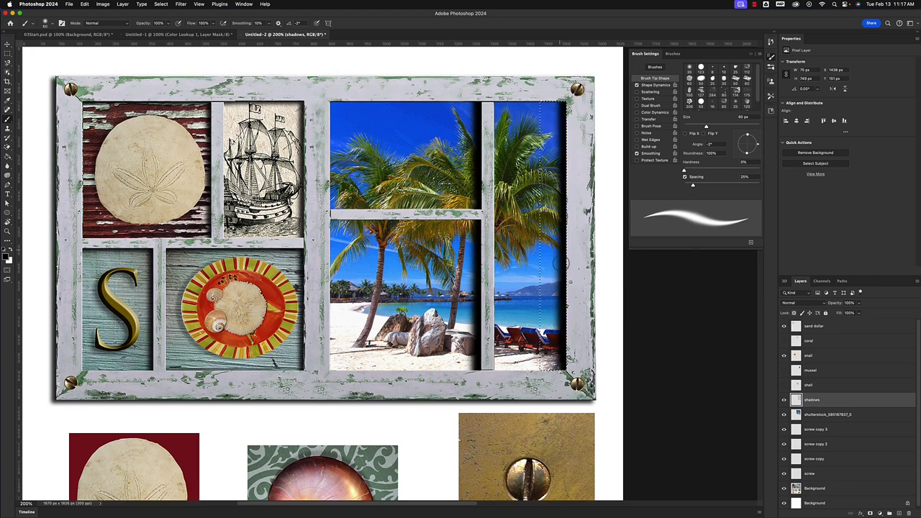
key(super+d)
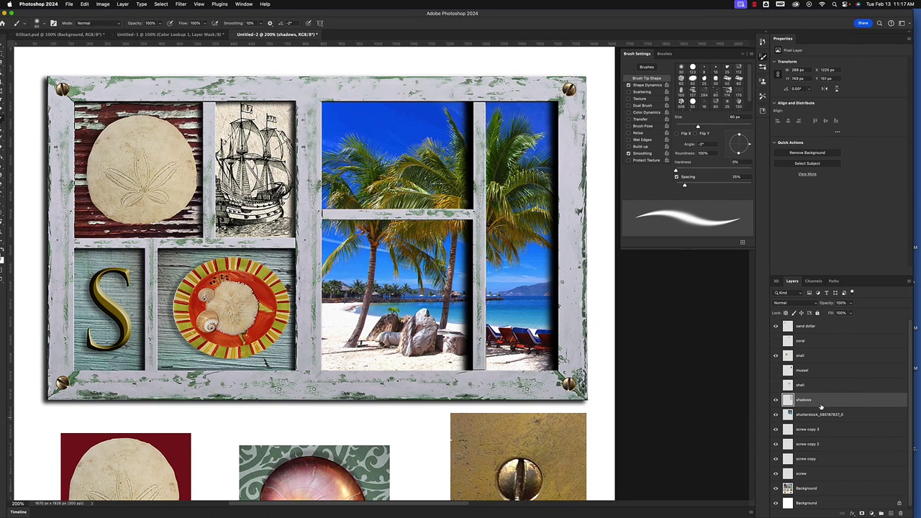
Step: Reduce the shadows layer's opacity to 40% and keep its blend mode set to Normal
click(850, 305)
drag(843, 313, 838, 312)
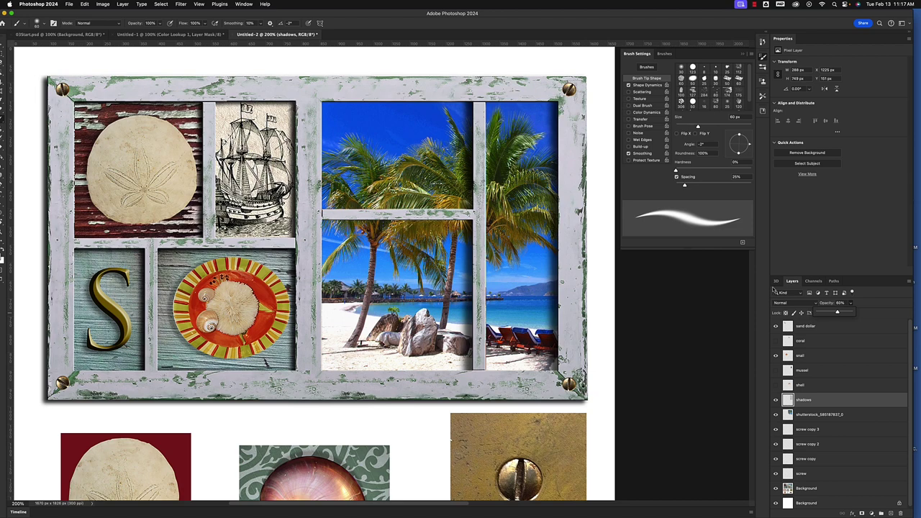
drag(835, 313, 831, 313)
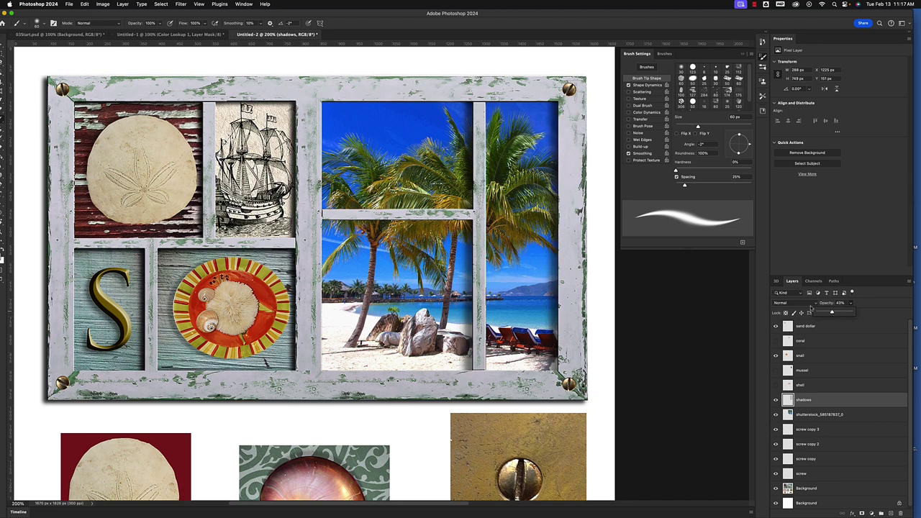
click(810, 305)
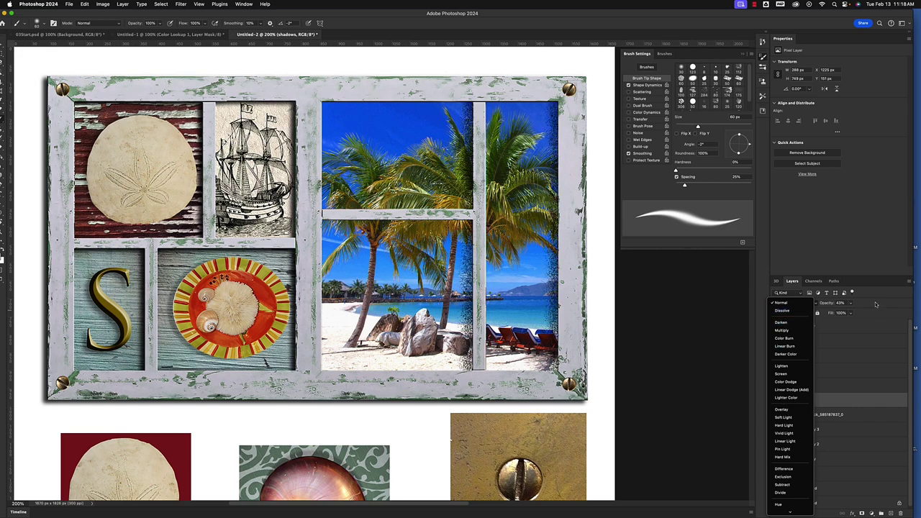
click(790, 303)
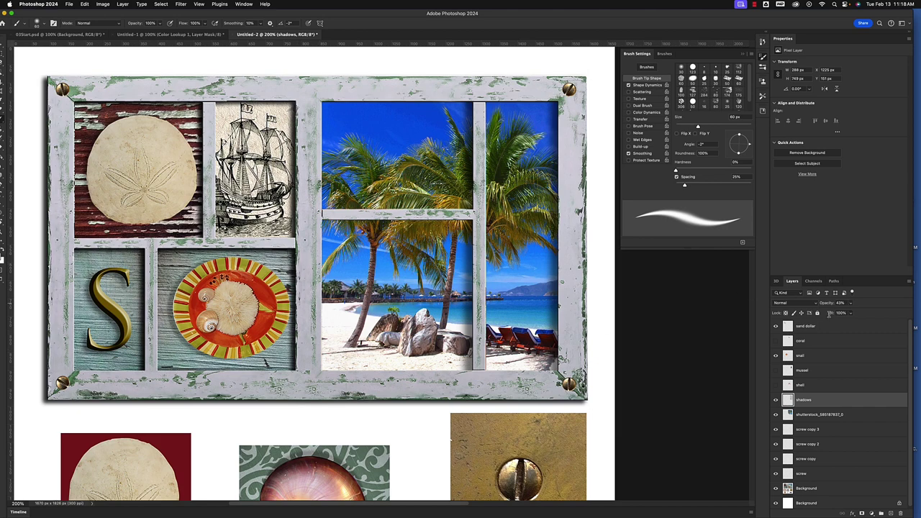
click(850, 303)
drag(850, 313, 848, 312)
drag(544, 13, 573, 8)
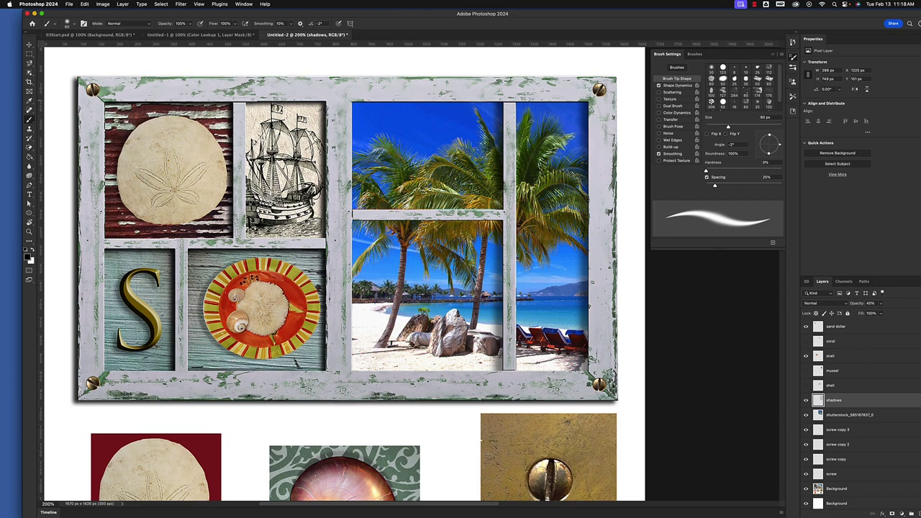
Step: Show the desktop and preview the 230731-one-time-use webp image
key(F11)
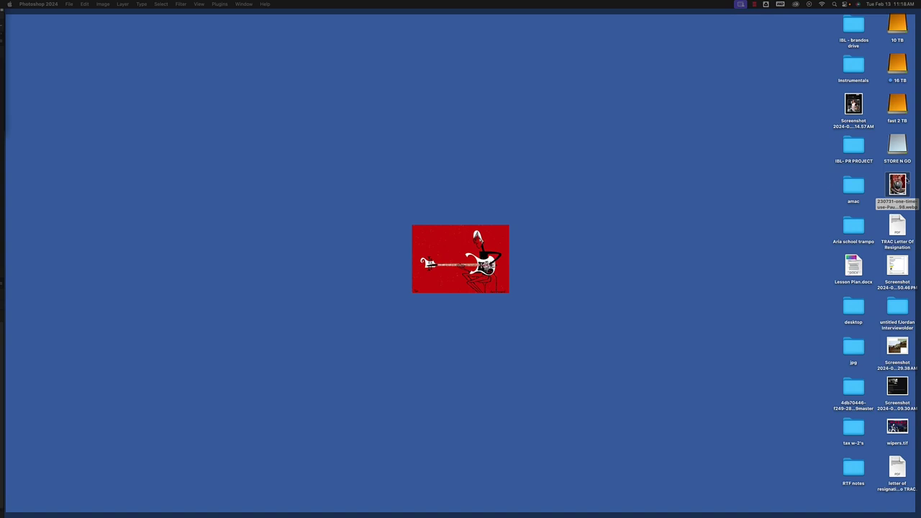
click(899, 184)
key(space)
key(space)
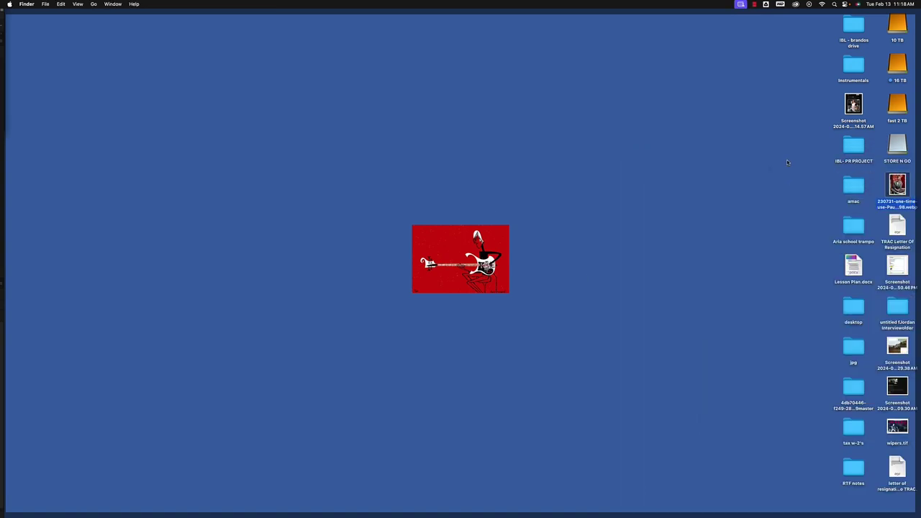
Step: Switch back to Photoshop and place the 230731-one-time-use webp image from the desktop into the Untitled-2 collage
mouse_move(446, 504)
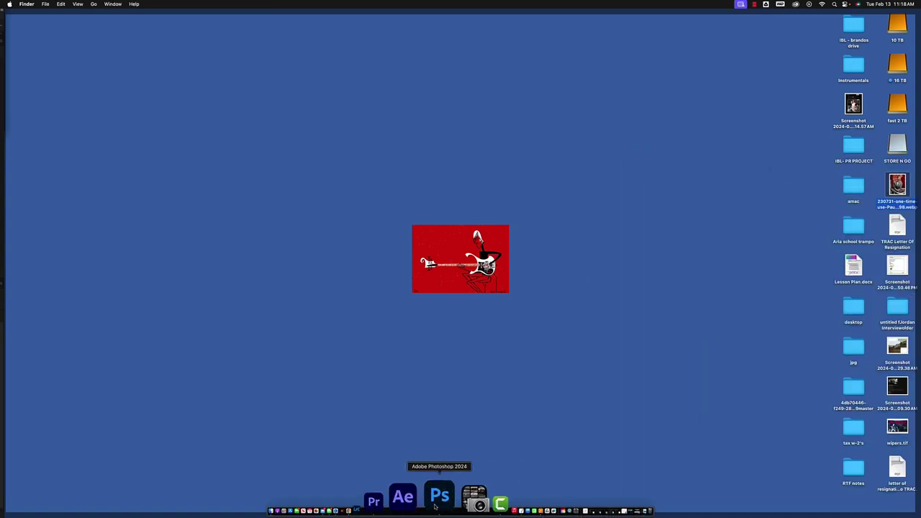
click(424, 497)
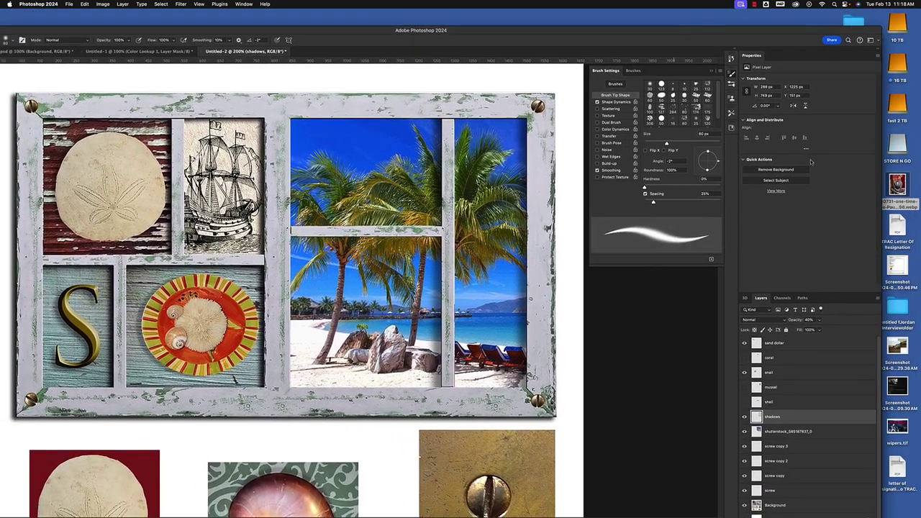
drag(896, 186, 226, 198)
drag(423, 30, 559, 6)
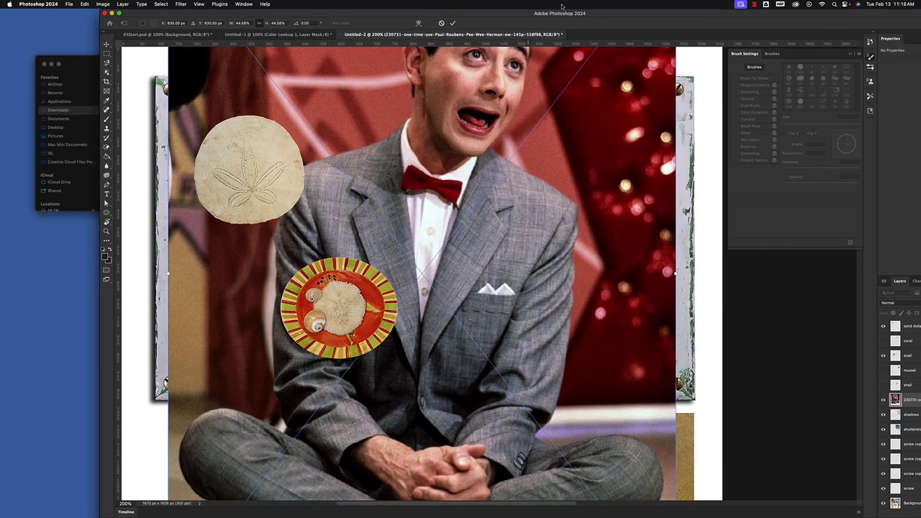
Step: Scale the placed portrait image proportionally down to about 11.5% over the sailing ship pane
key(super+minus)
key(super+minus)
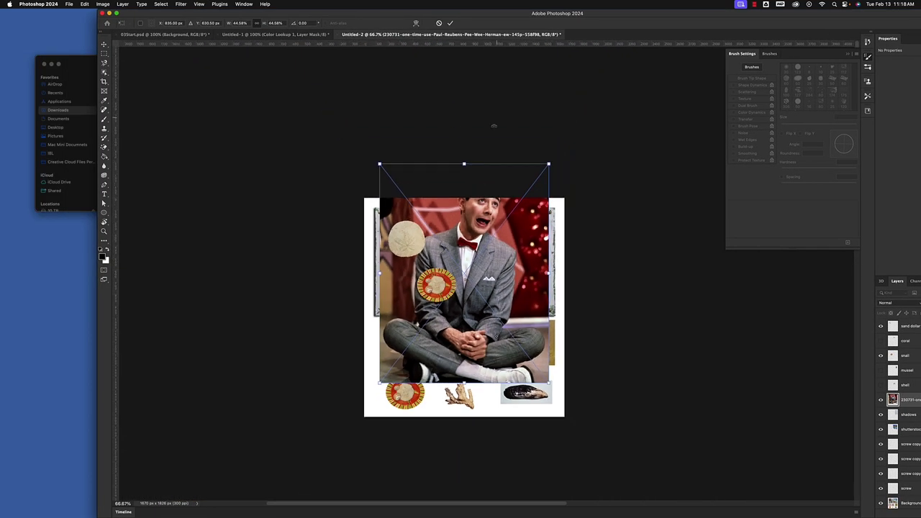
drag(379, 383, 460, 239)
key(super+equal)
key(super+equal)
key(super+equal)
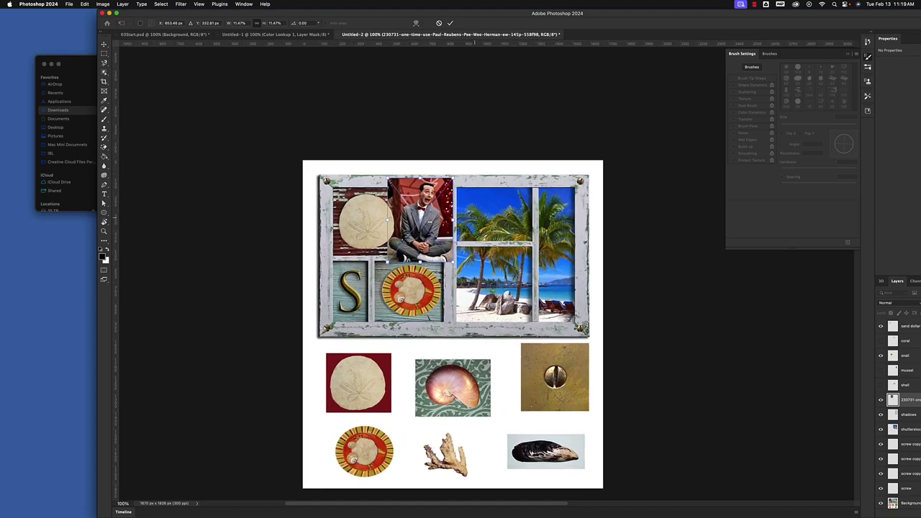
key(super+minus)
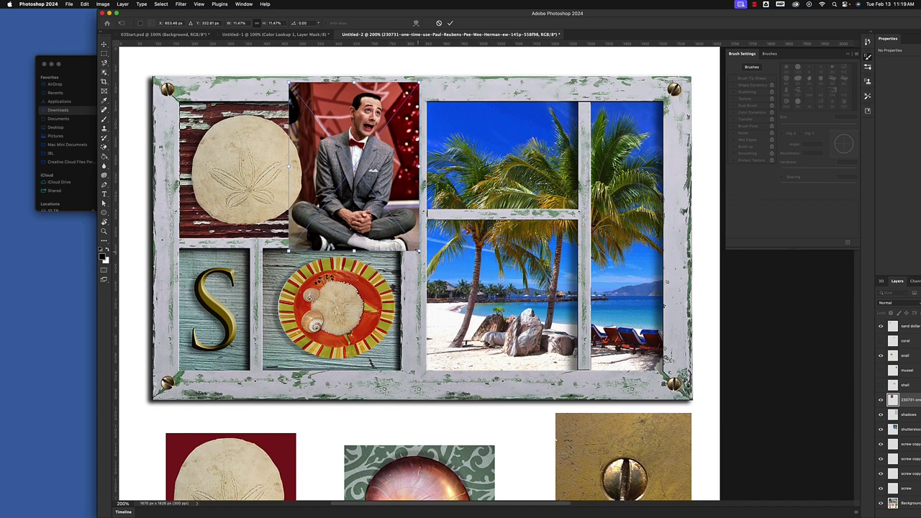
Step: Scale the placed portrait to about 9.2%, position it to cover the sailing ship pane and commit the transform
drag(419, 251, 396, 216)
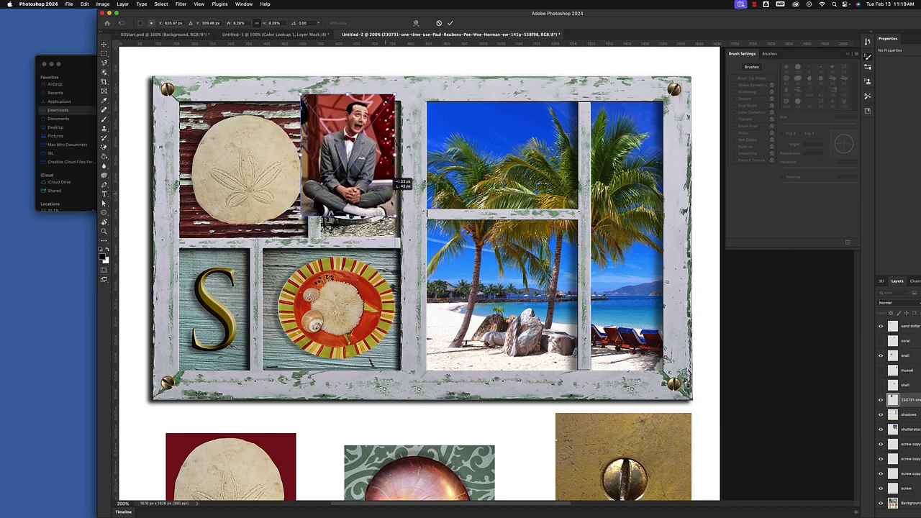
drag(394, 182, 415, 188)
drag(415, 224, 424, 236)
drag(386, 187, 380, 159)
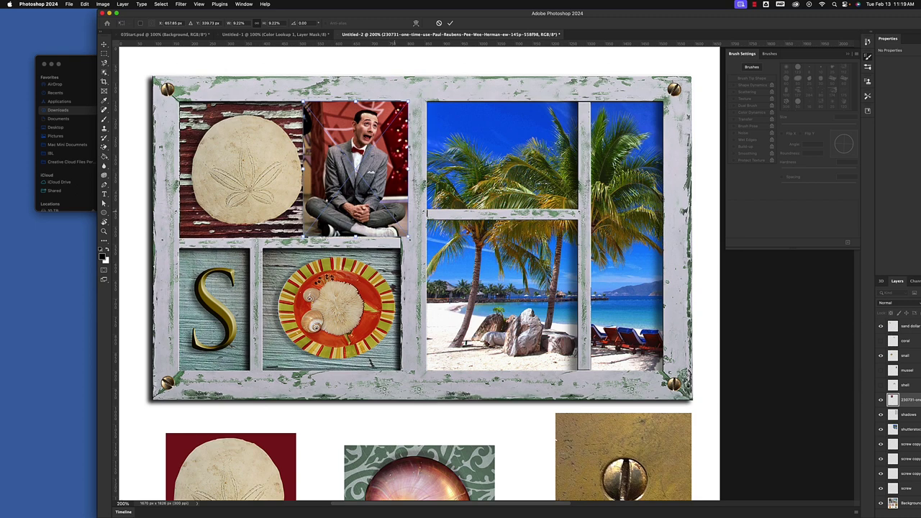
key(Return)
Step: Rasterize the placed portrait layer and lower its opacity to 49% so the ship pane shows through
key(b)
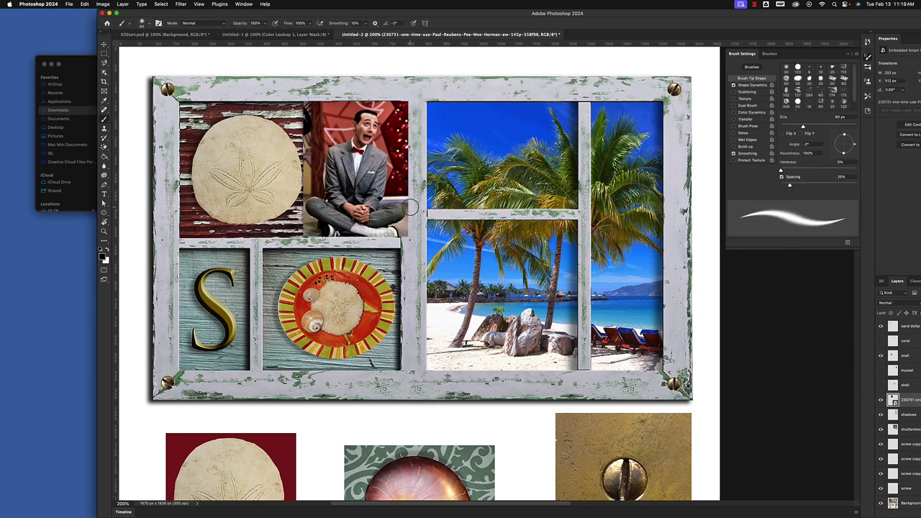
drag(381, 147, 371, 125)
drag(501, 14, 448, 15)
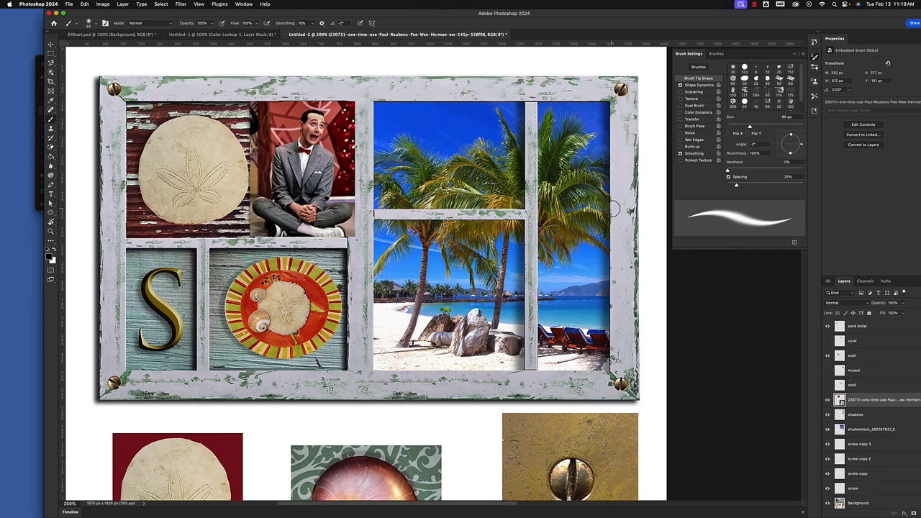
drag(825, 14, 781, 14)
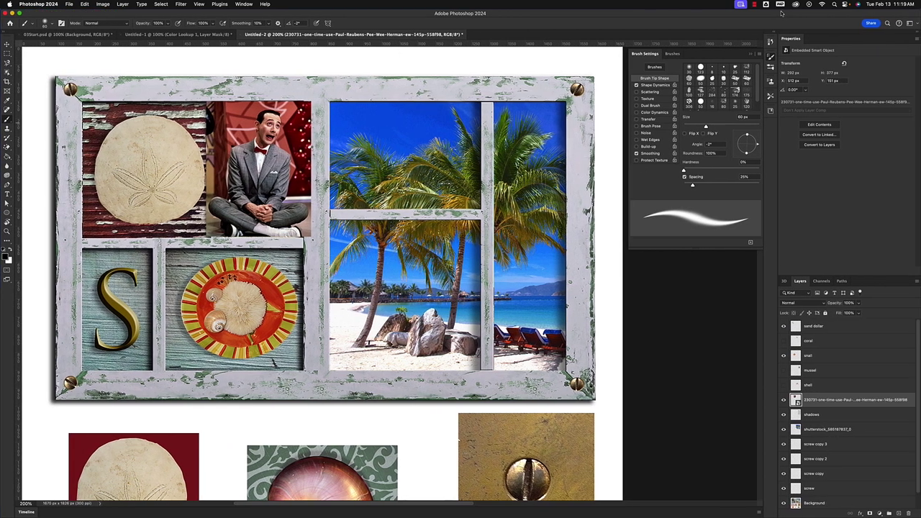
click(857, 303)
drag(857, 312, 837, 312)
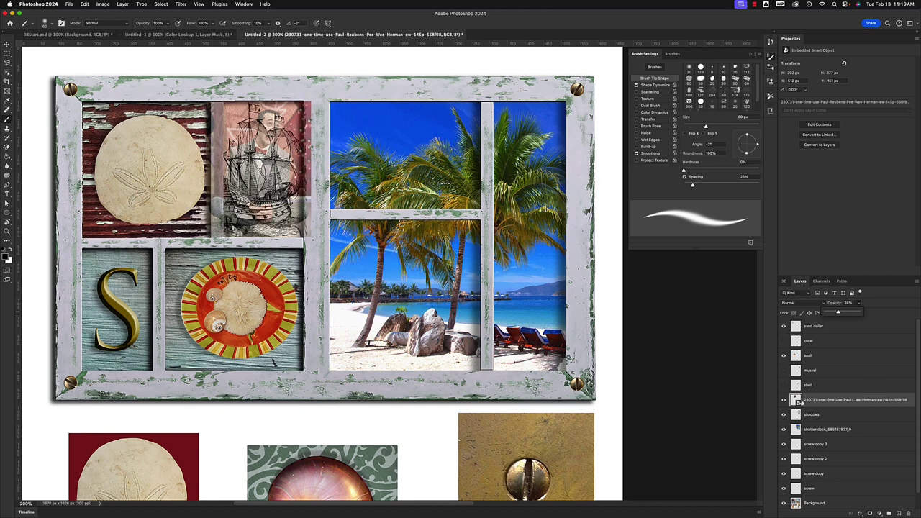
right_click(820, 403)
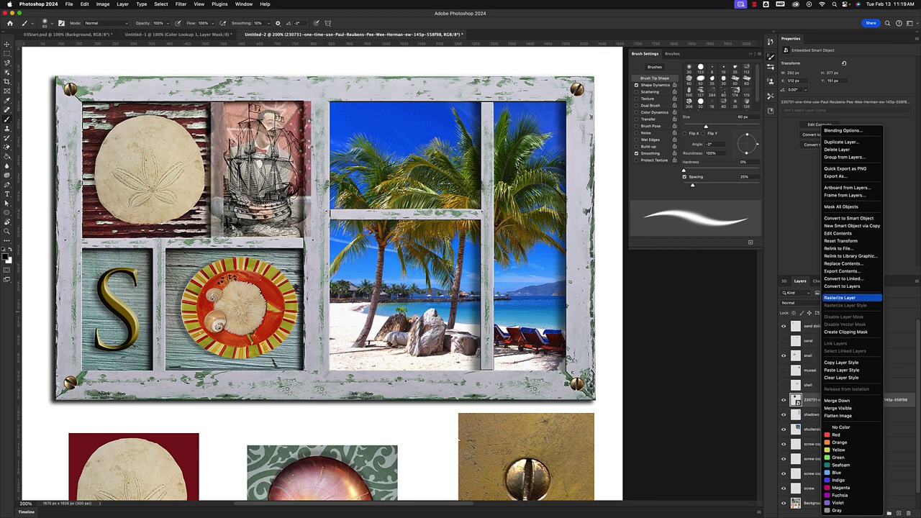
click(839, 298)
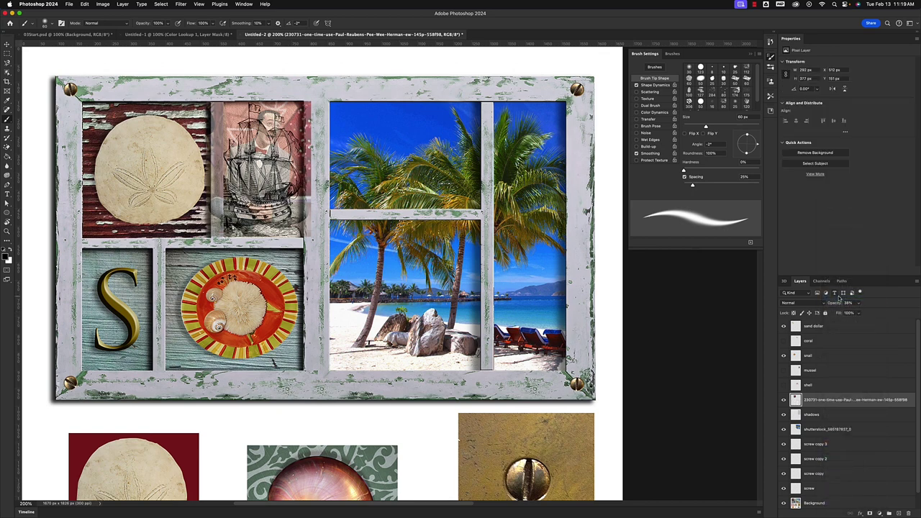
click(858, 303)
drag(858, 313, 863, 313)
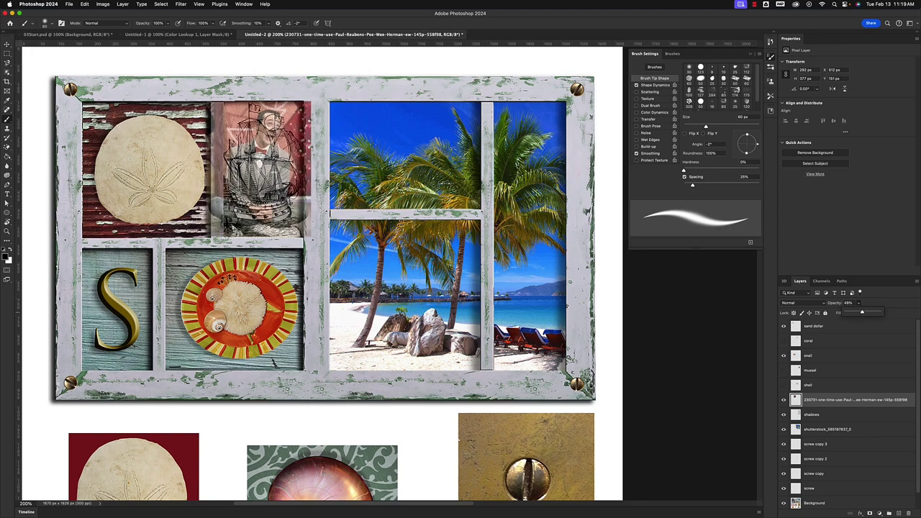
drag(313, 13, 353, 16)
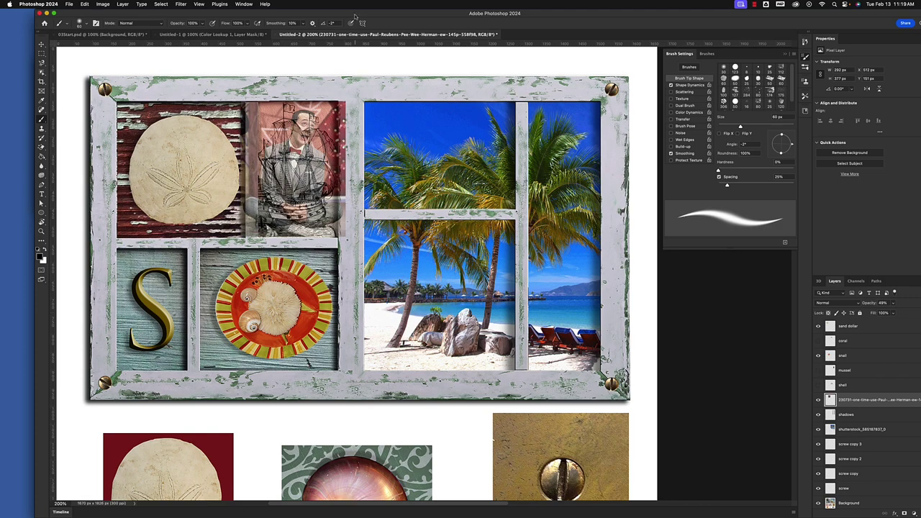
Step: Select the portrait area inside the ship pane, about 219 by 375 px, and copy it to a new layer at 100% opacity
key(m)
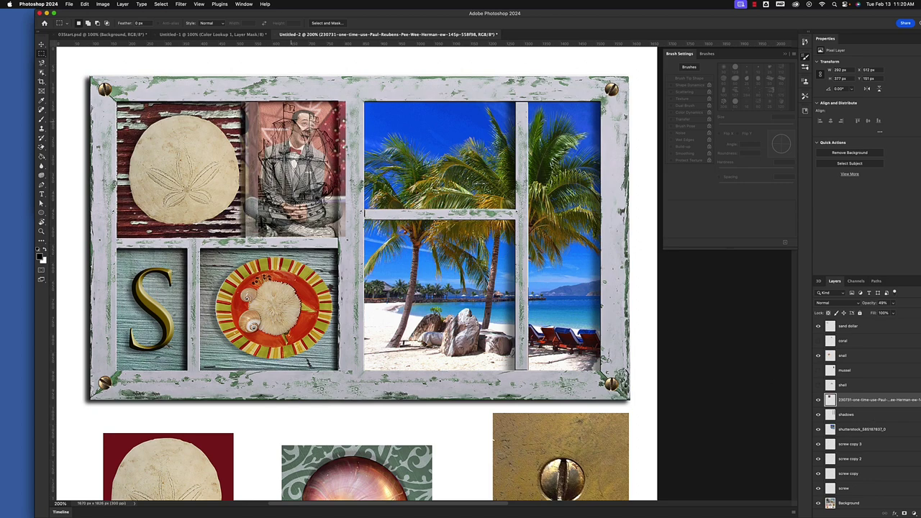
drag(269, 101, 343, 221)
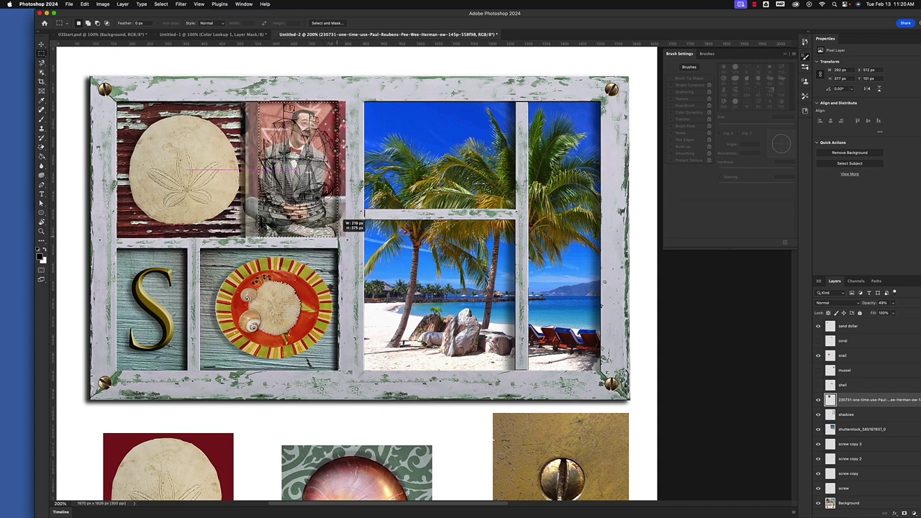
drag(419, 13, 377, 13)
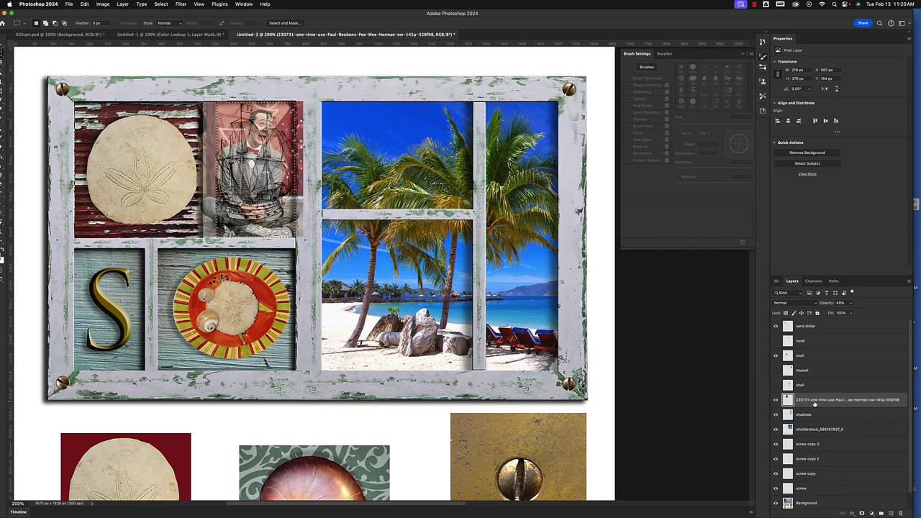
key(super+j)
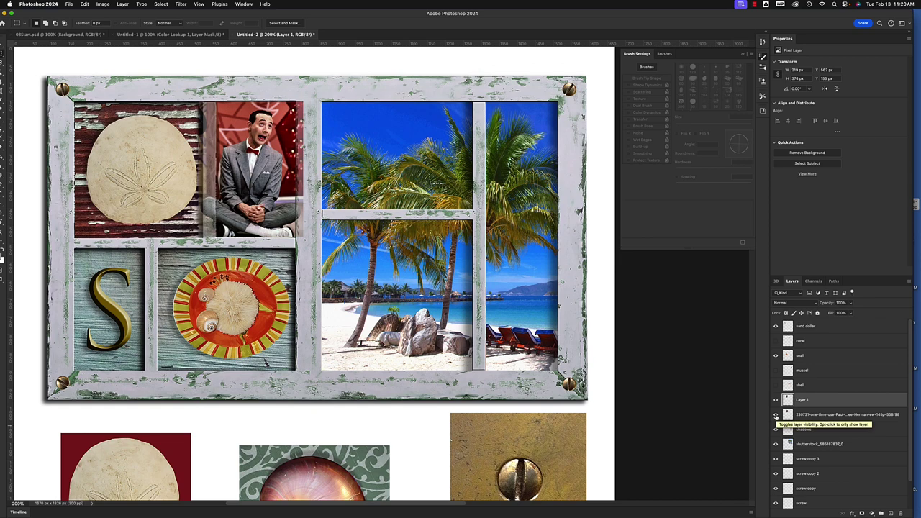
Step: Hide the original uncropped portrait layer and delete it, keeping only the cropped copy
click(775, 415)
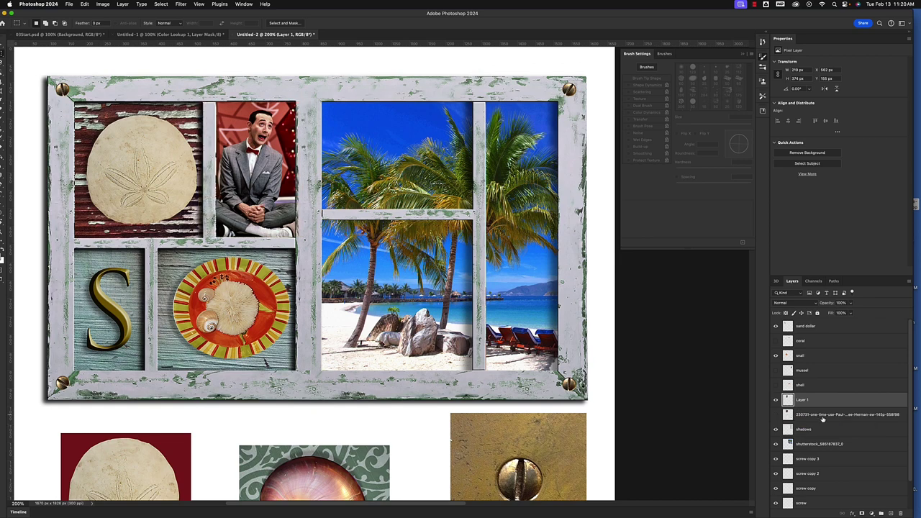
drag(854, 418, 900, 513)
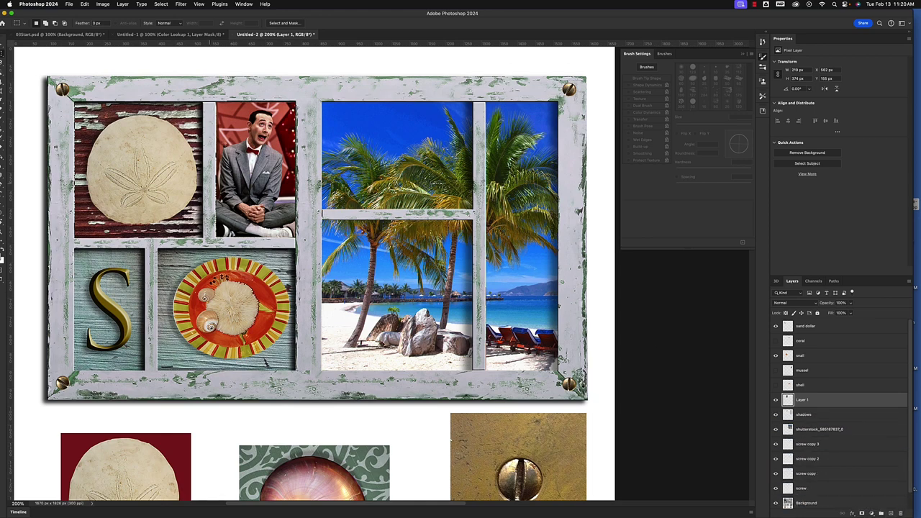
drag(354, 14, 405, 15)
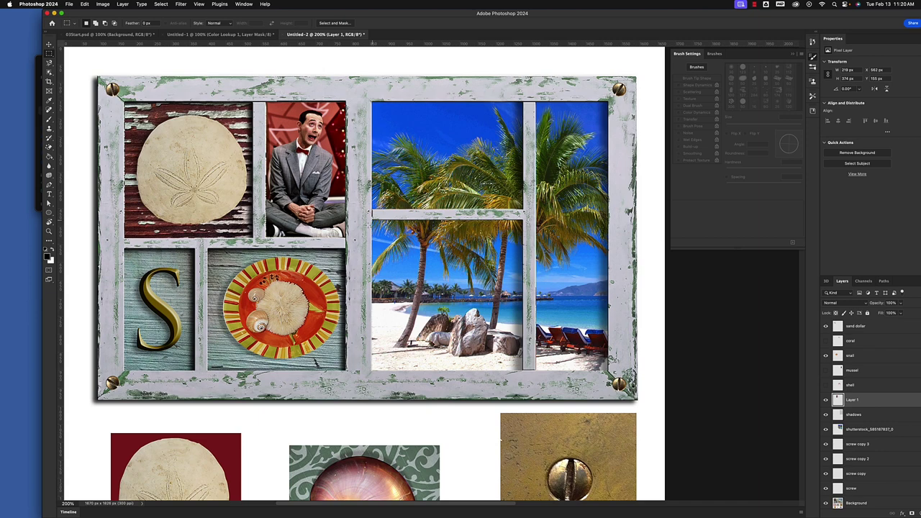
drag(535, 12, 522, 13)
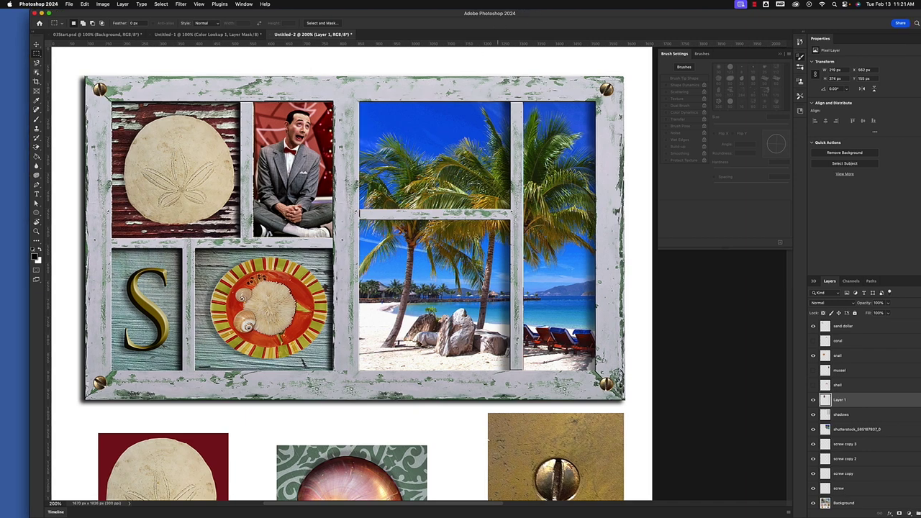
key(super+minus)
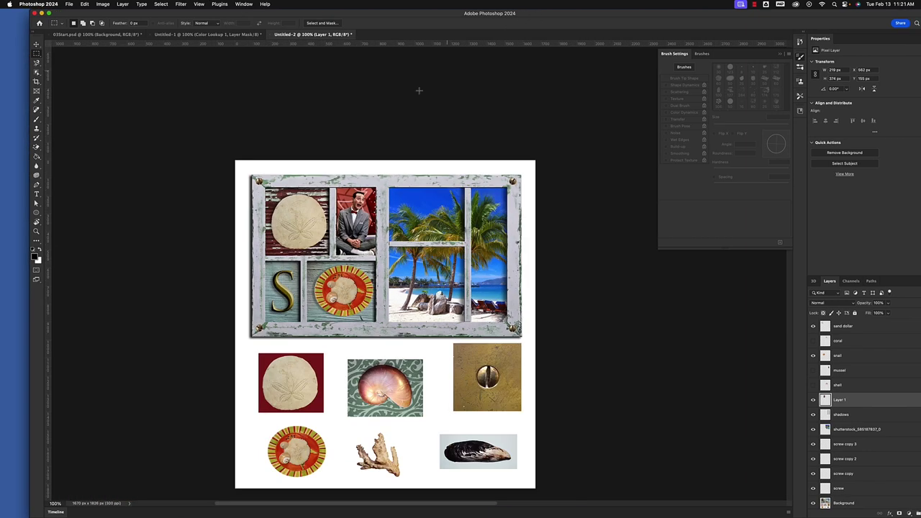
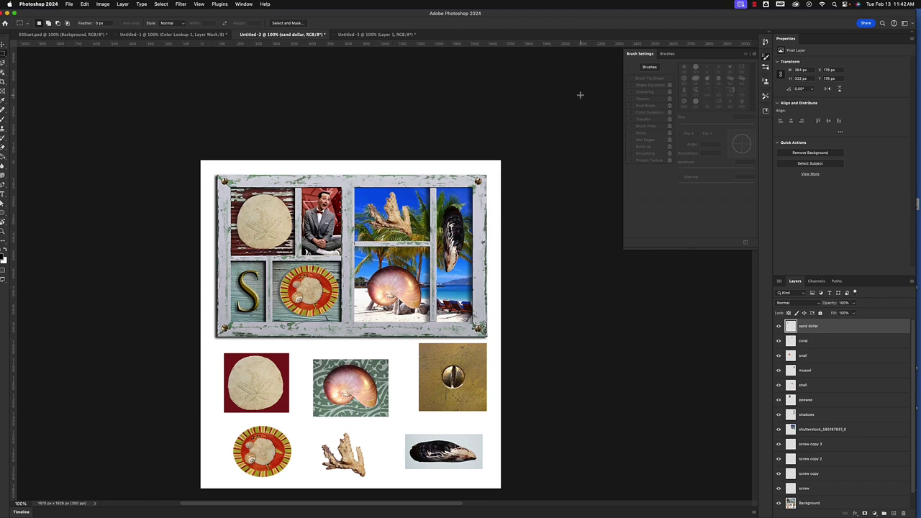
Step: Add a Drop Shadow layer style to the shell layer in the Untitled-2 collage
key(super+equal)
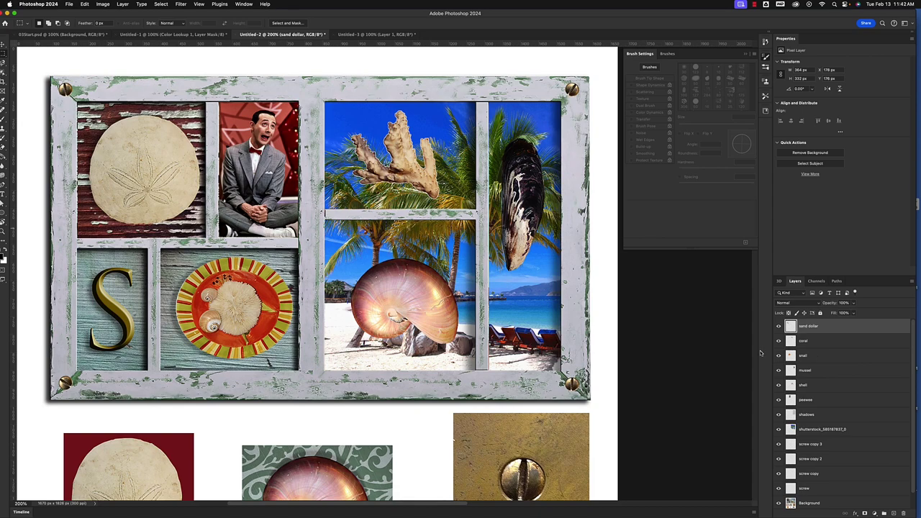
click(818, 386)
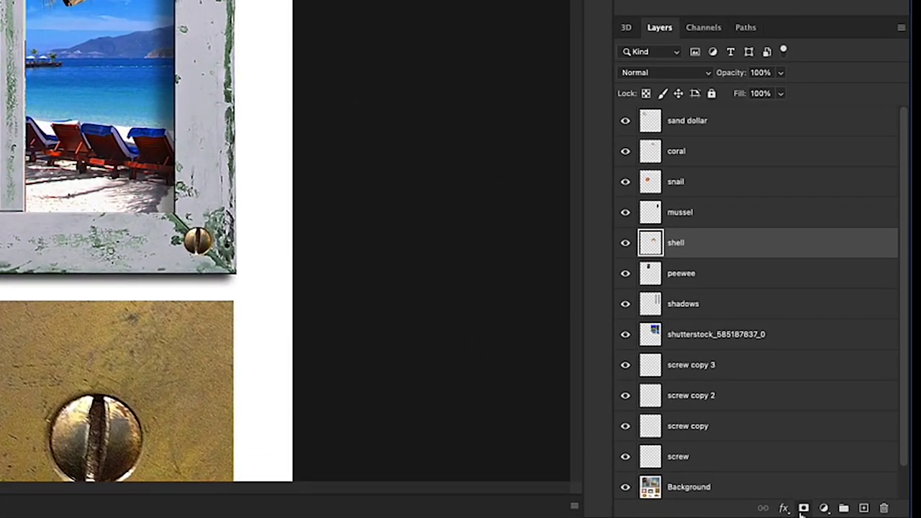
mouse_move(803, 508)
click(783, 508)
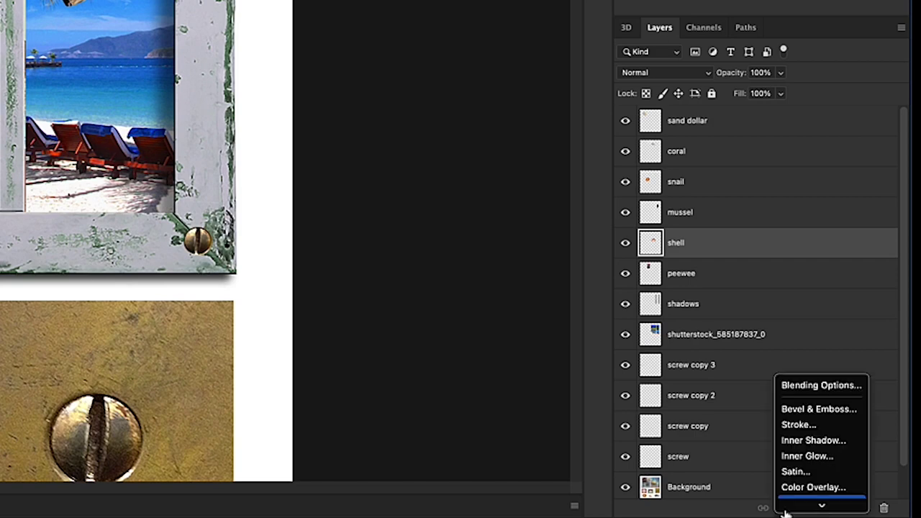
mouse_move(784, 512)
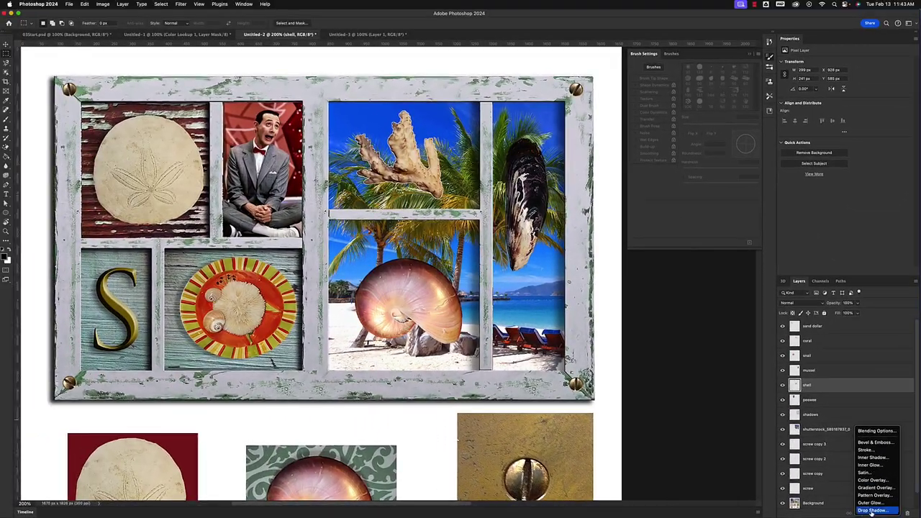
click(835, 504)
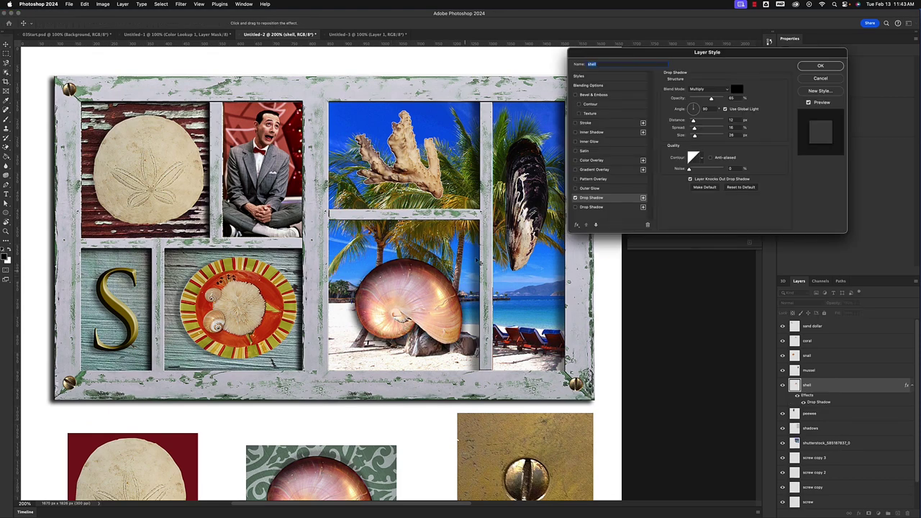
Step: Set the shell's drop shadow distance to 29 px and its angle to 33 degrees
drag(687, 52, 573, 53)
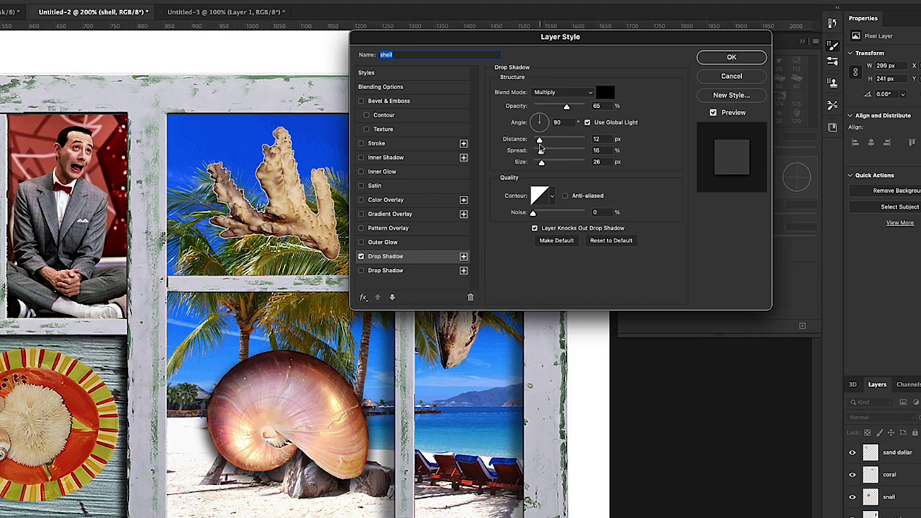
drag(539, 140, 577, 142)
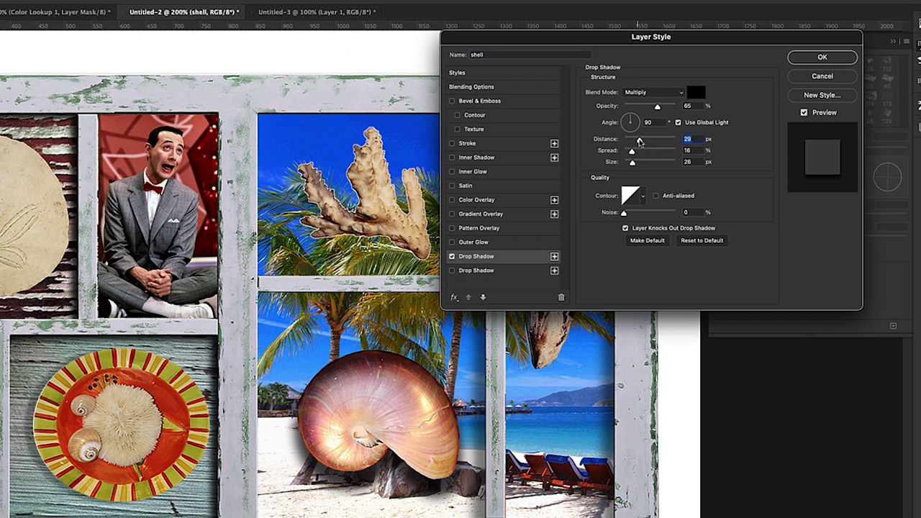
key(Down)
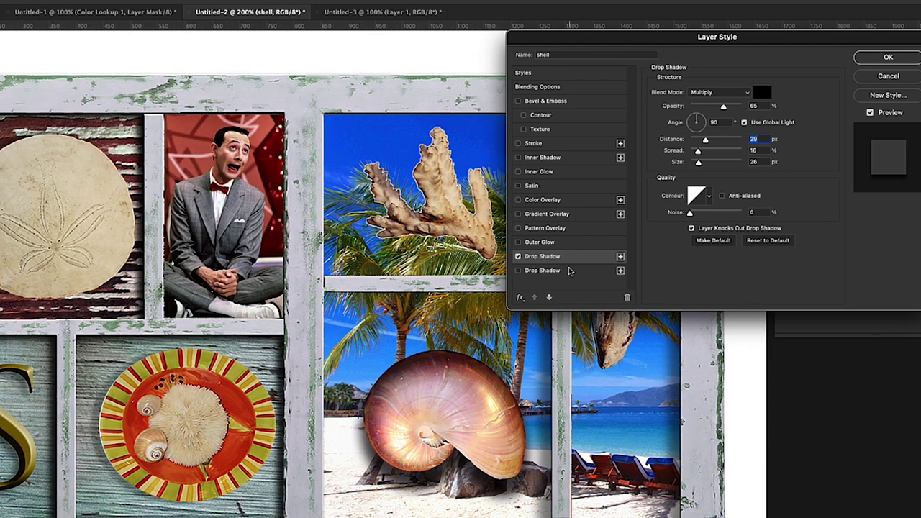
mouse_move(698, 124)
mouse_down()
mouse_move(693, 116)
mouse_move(704, 121)
mouse_up()
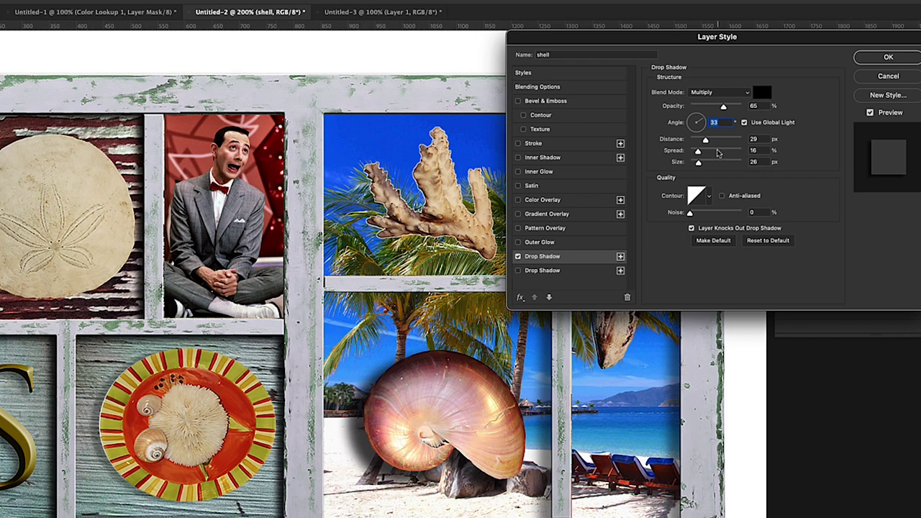
Step: Set the shell's drop shadow to 31% opacity, 0% spread, 17 px distance and 9 px size, and apply the style
drag(723, 109, 706, 108)
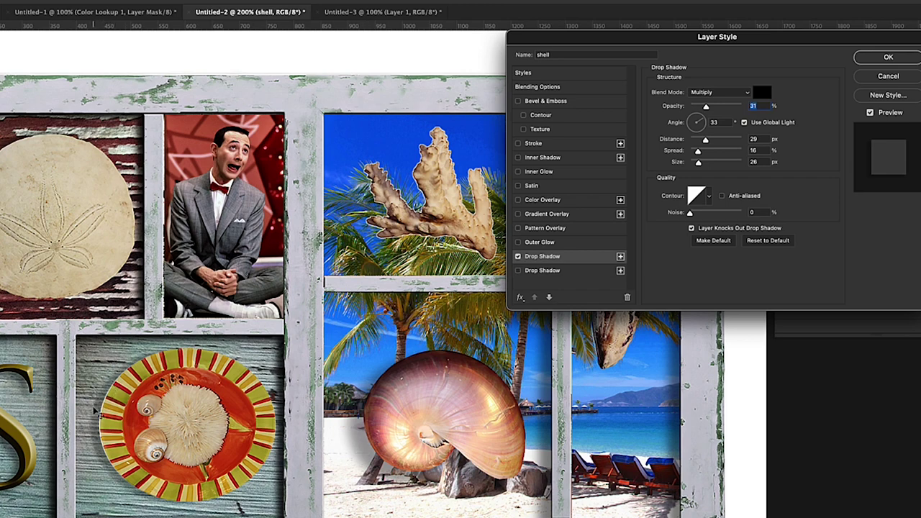
drag(697, 152, 681, 152)
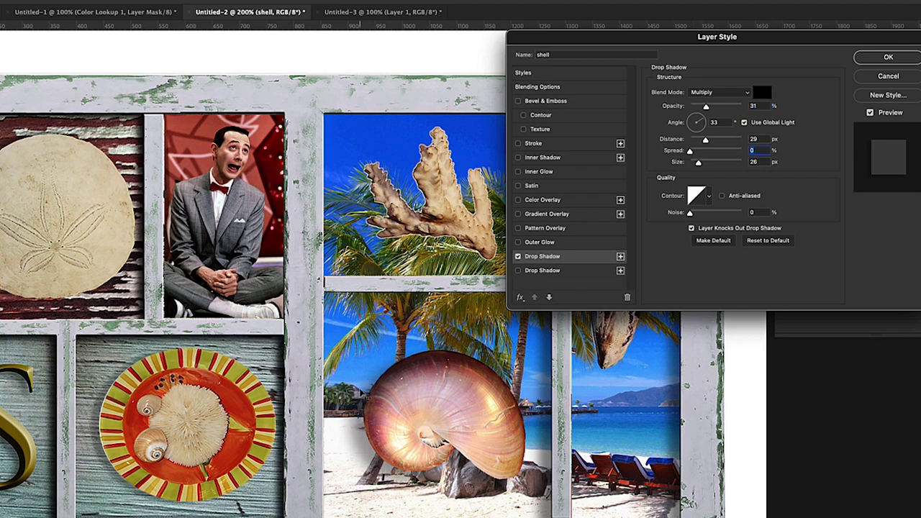
drag(700, 164, 698, 143)
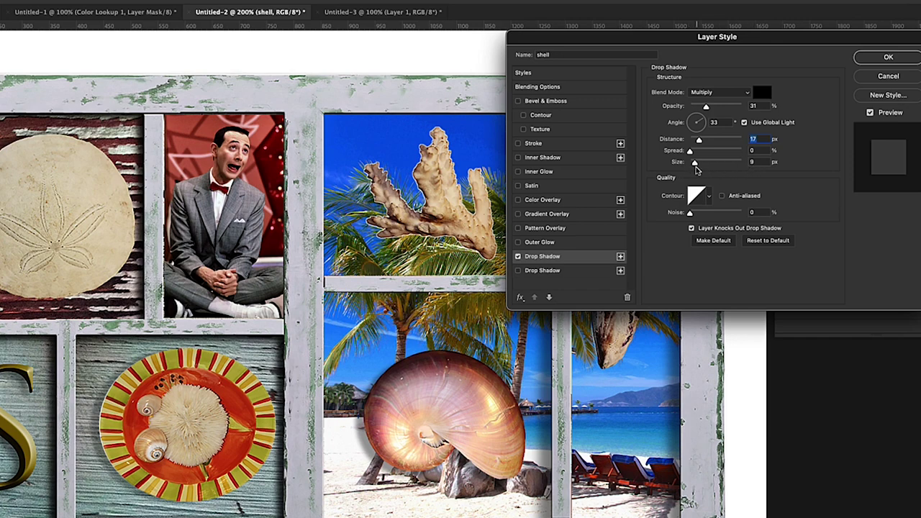
drag(652, 45, 584, 38)
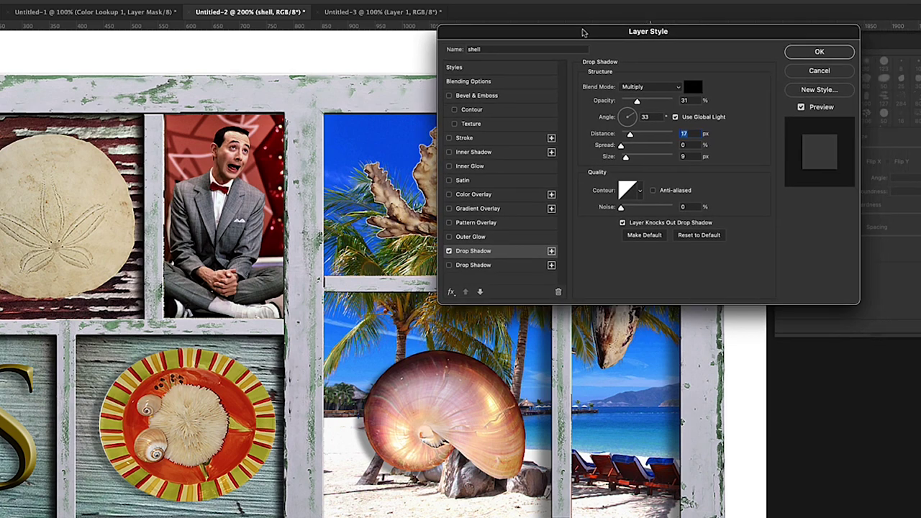
key(Return)
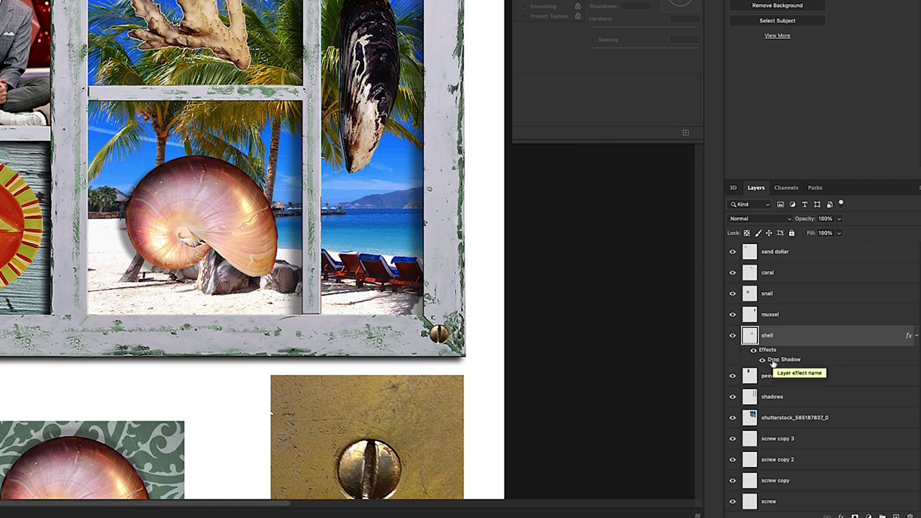
Step: Switch the shell's drop shadow and its effects off and on to compare the shell with and without them
click(762, 359)
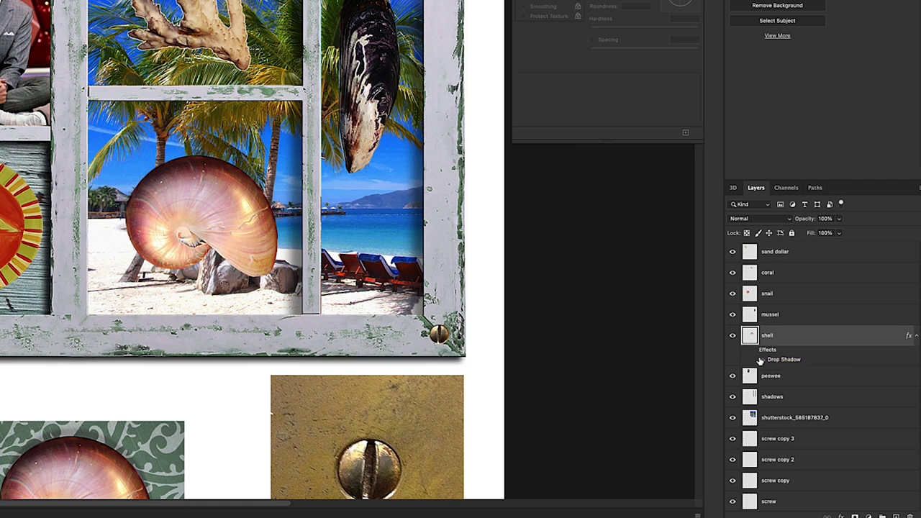
click(762, 360)
click(753, 351)
click(753, 351)
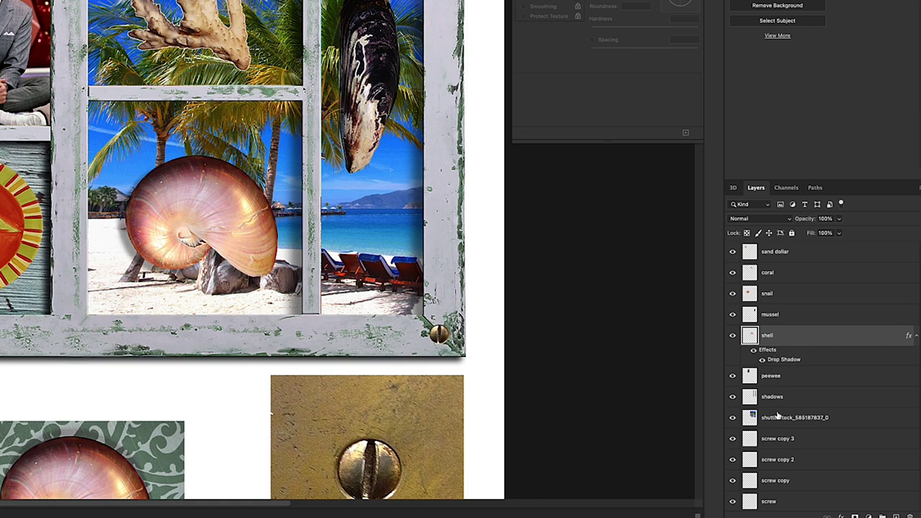
click(761, 360)
click(761, 360)
Step: Copy the shell's layer style and paste it onto the coral and mussel layers
right_click(787, 360)
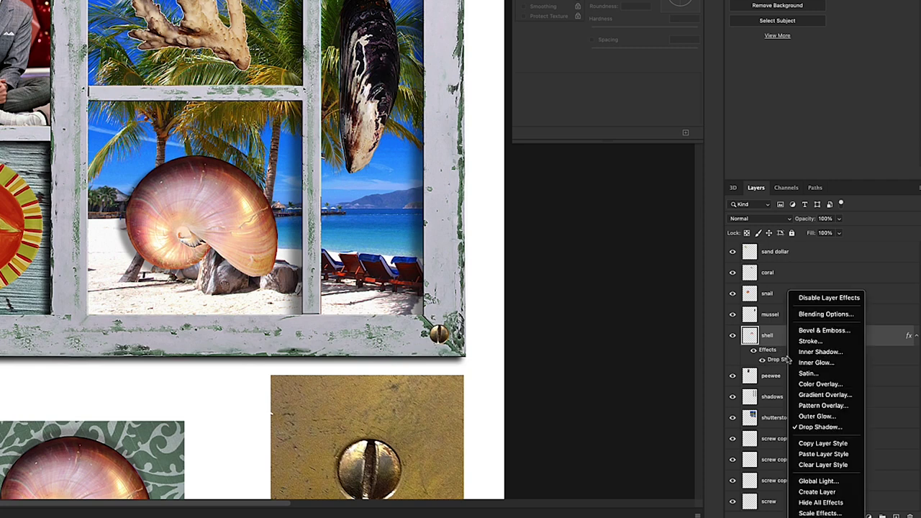
click(816, 444)
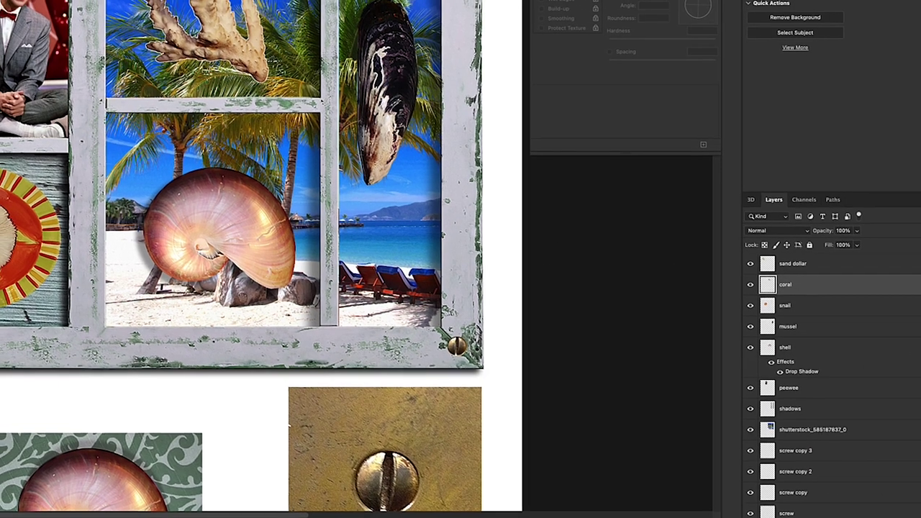
right_click(791, 274)
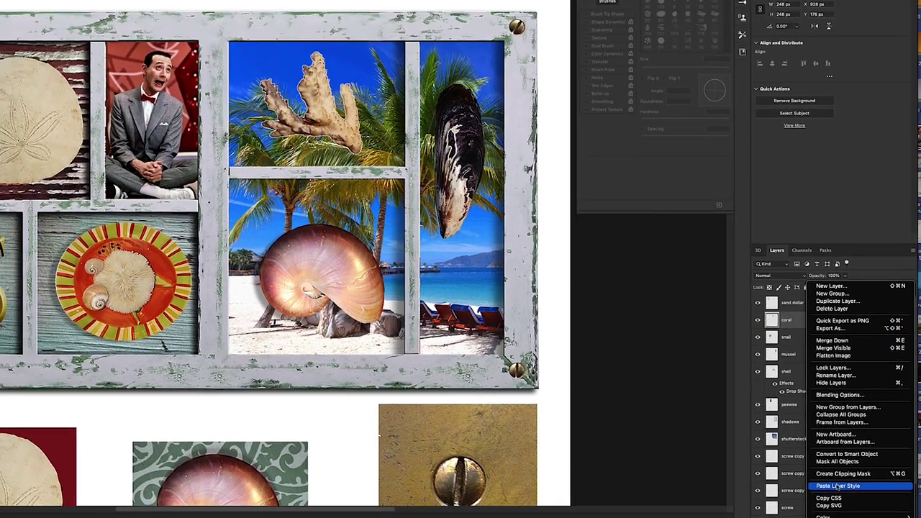
click(846, 488)
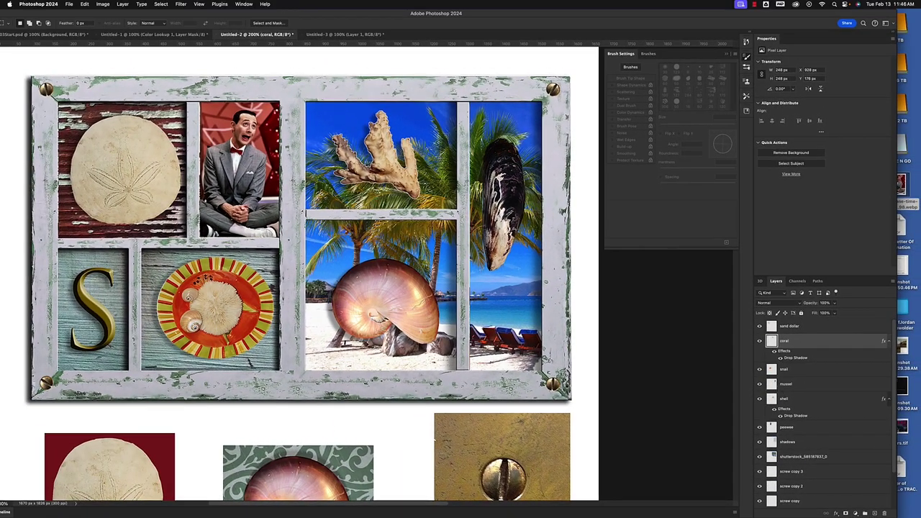
click(802, 386)
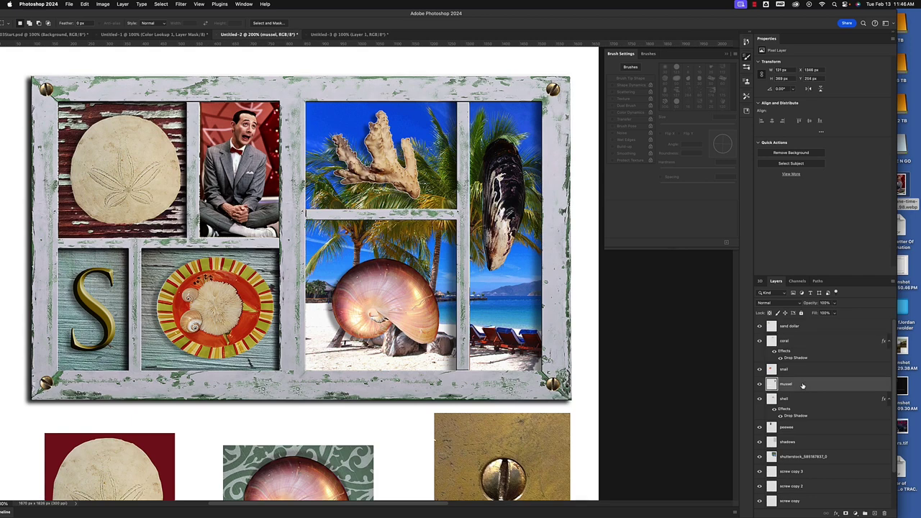
right_click(802, 385)
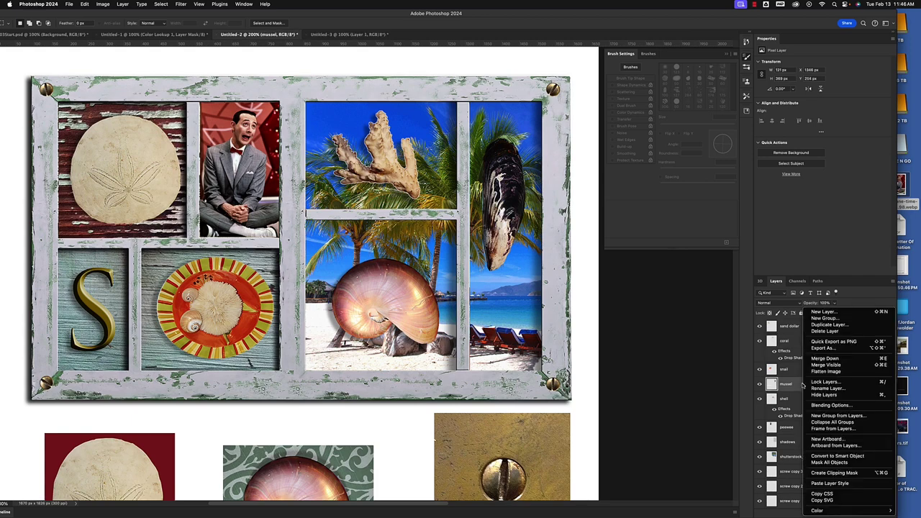
click(822, 484)
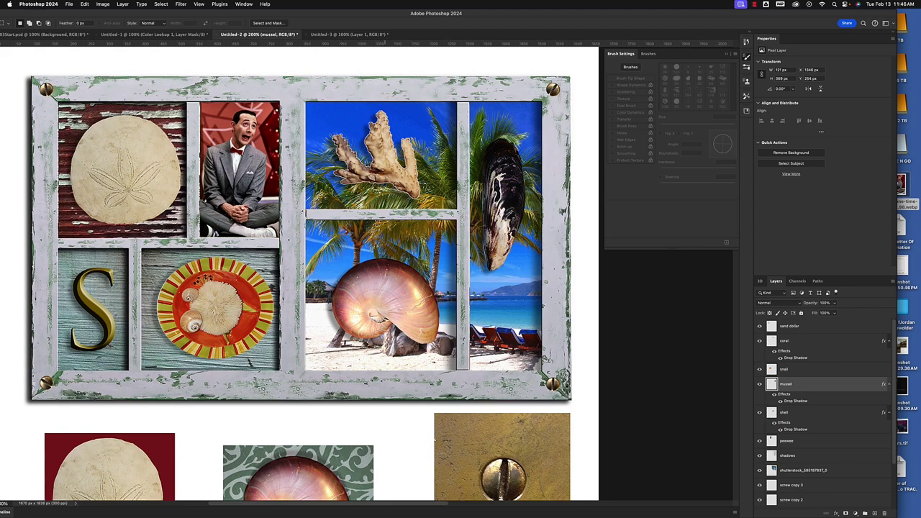
drag(546, 20, 568, 9)
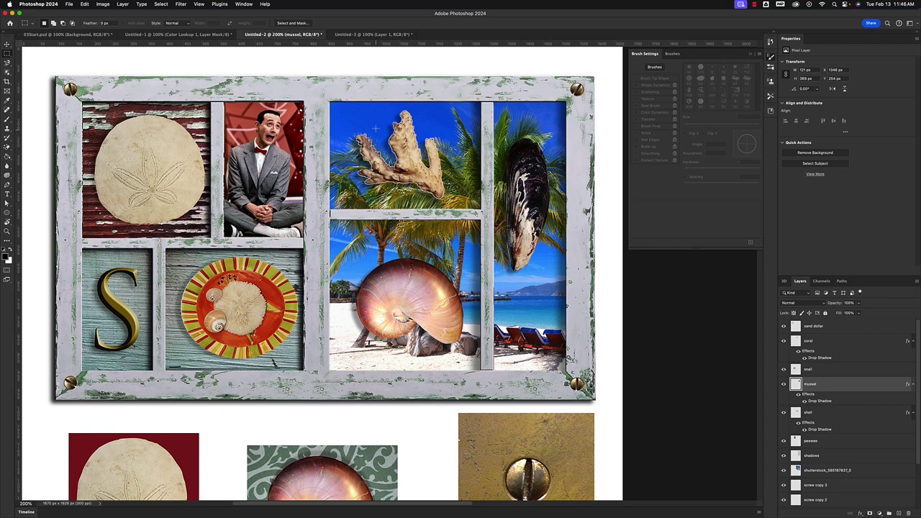
drag(504, 12, 467, 12)
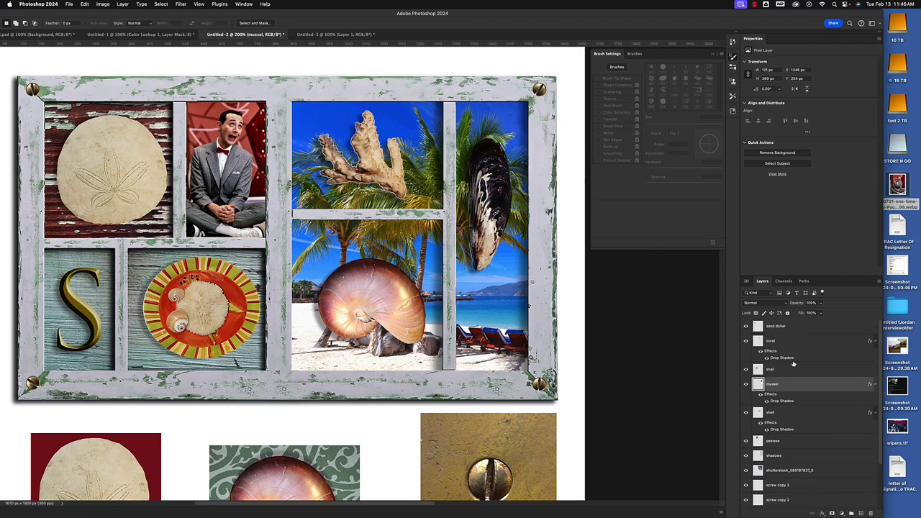
scroll(793, 364, down, 2)
scroll(803, 366, up, 2)
mouse_move(485, 13)
mouse_down()
mouse_move(513, 13)
mouse_move(498, 13)
mouse_up()
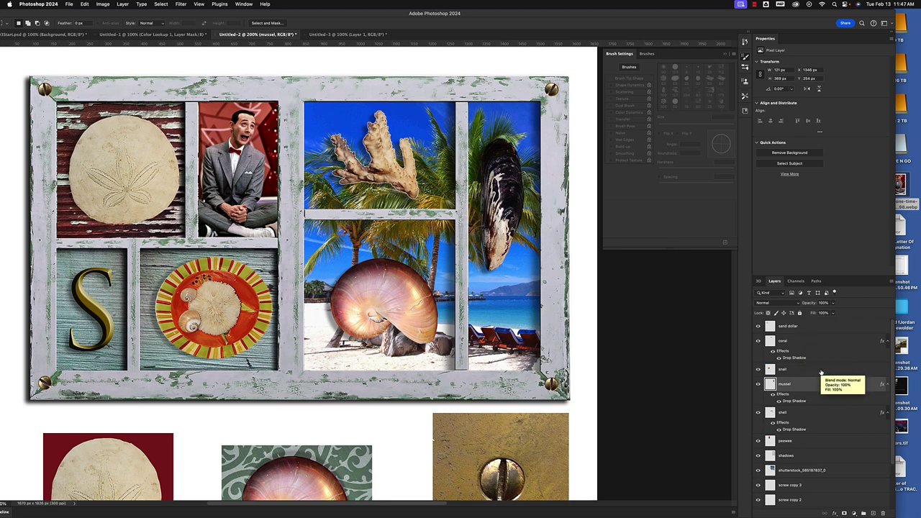
Step: Stamp all visible layers into a new merged layer and move it to the top of the layer stack
key(super+alt+shift+e)
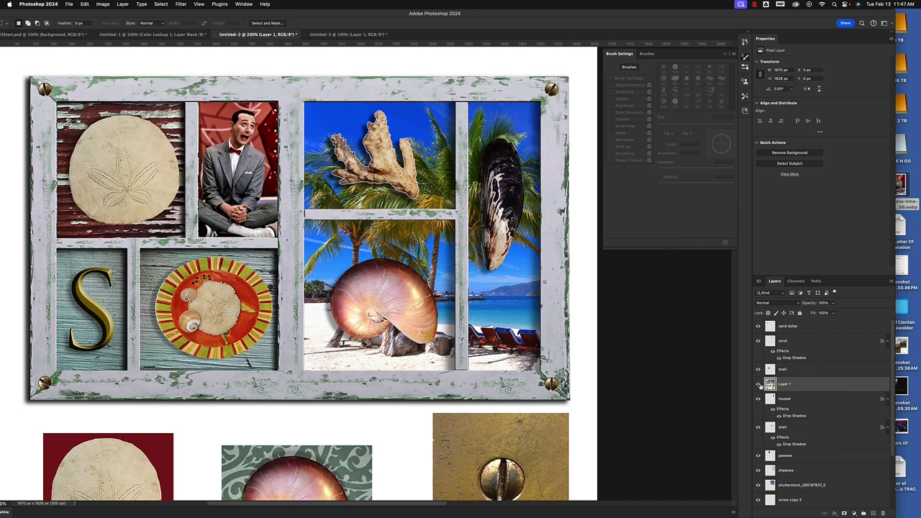
drag(794, 387, 794, 323)
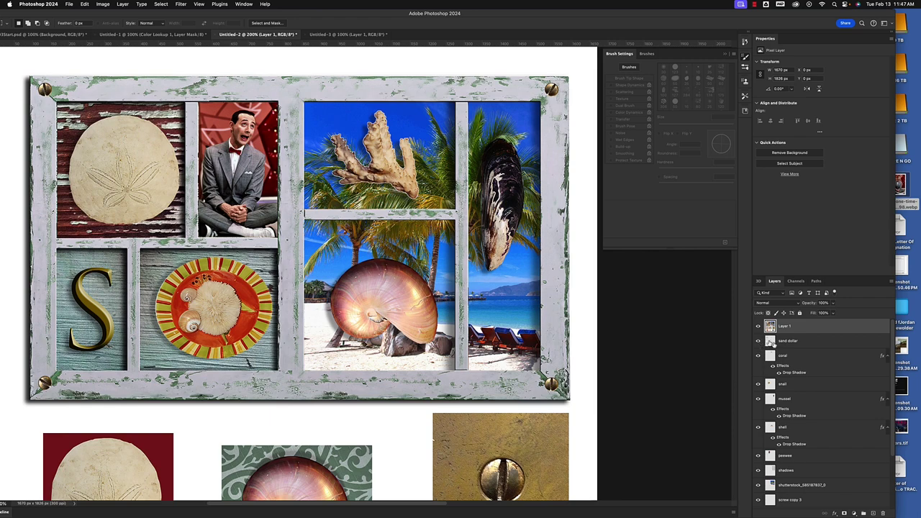
Step: Toggle the visibility of the merged layer and the individual object layers to compare them, leaving all of them visible
drag(758, 346, 757, 456)
alt+click(757, 327)
mouse_move(757, 426)
mouse_down()
mouse_move(761, 471)
mouse_move(757, 441)
mouse_up()
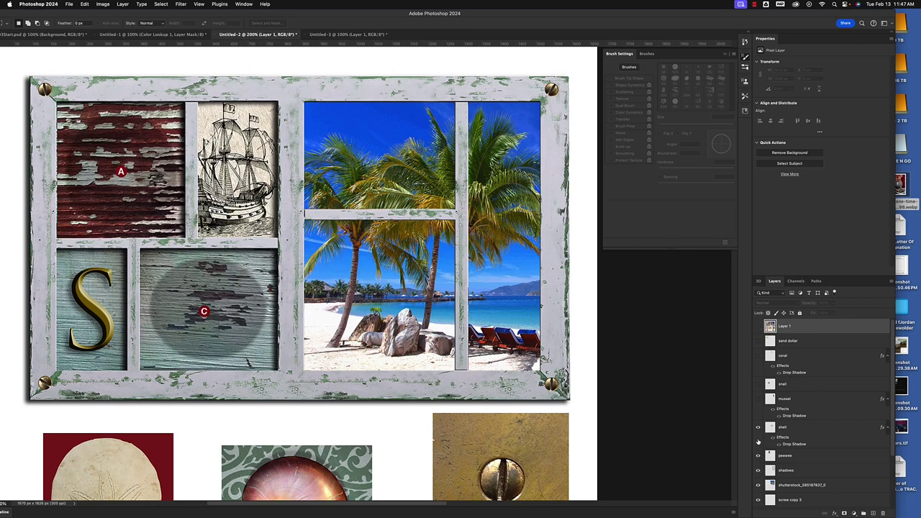
click(758, 398)
click(758, 341)
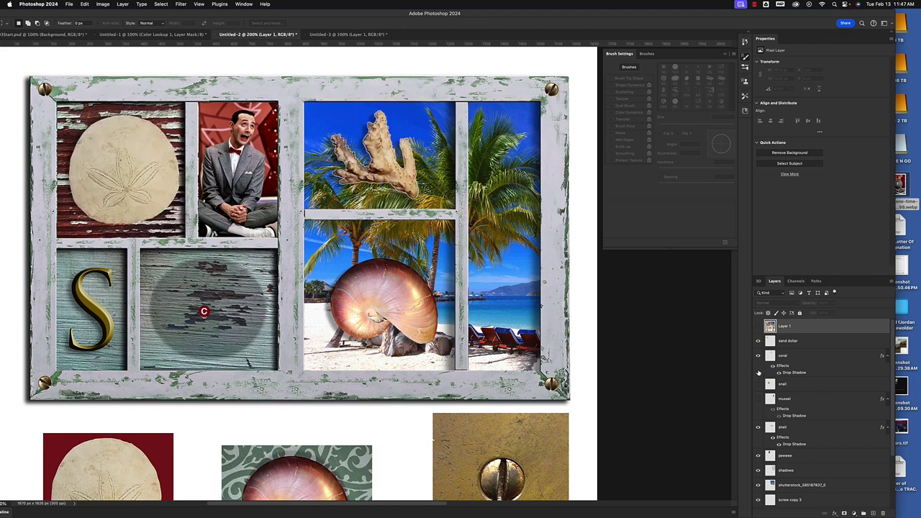
click(757, 356)
click(758, 384)
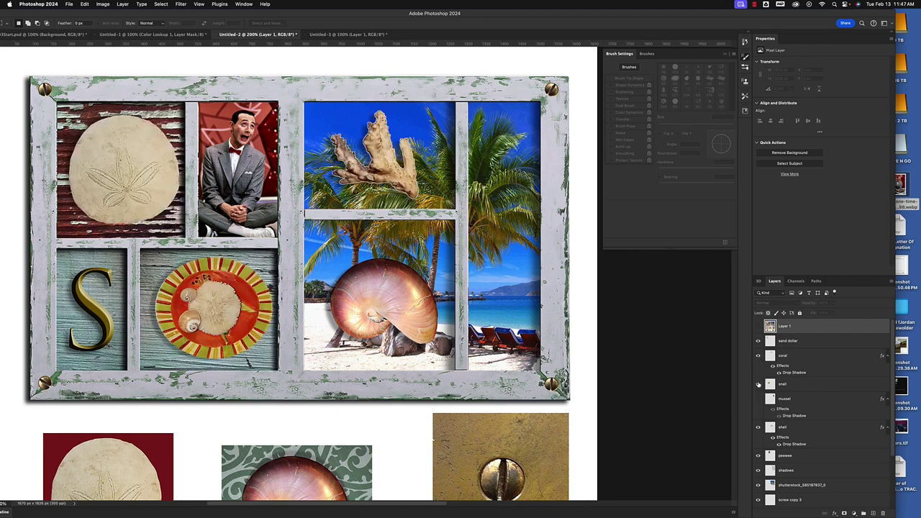
click(757, 398)
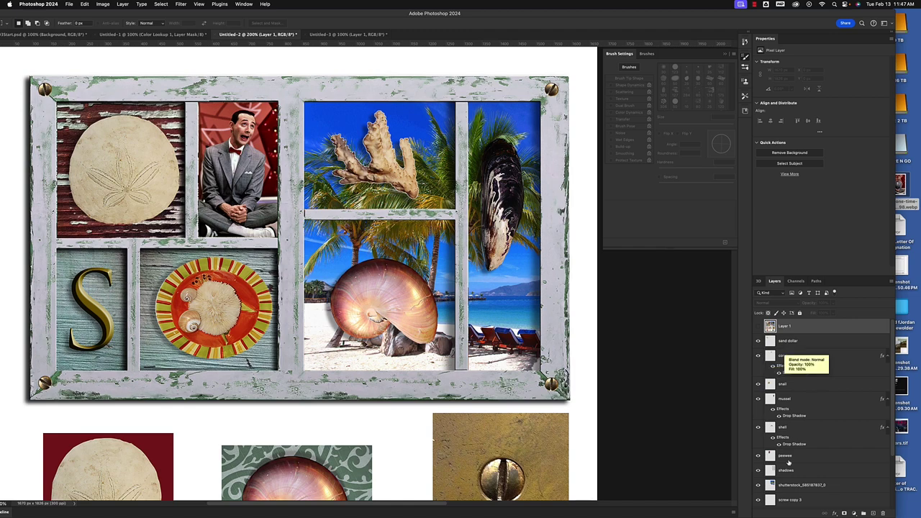
click(758, 328)
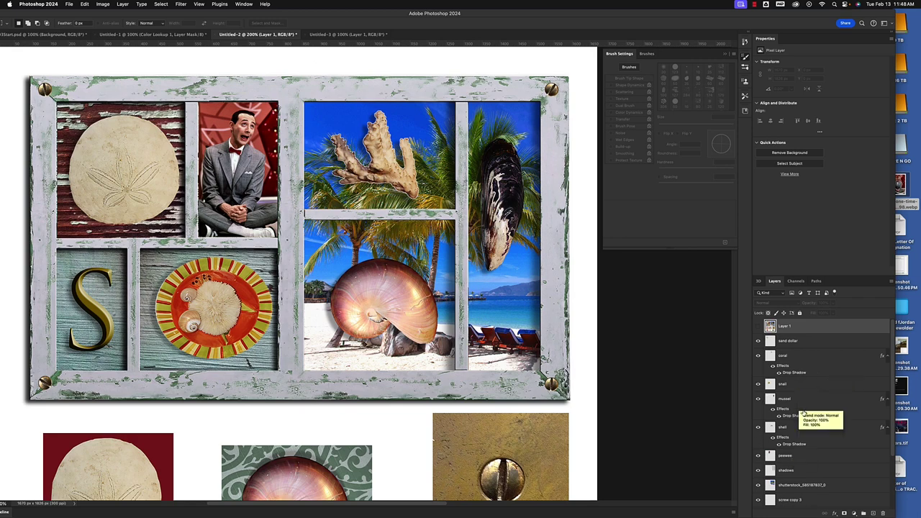
click(758, 326)
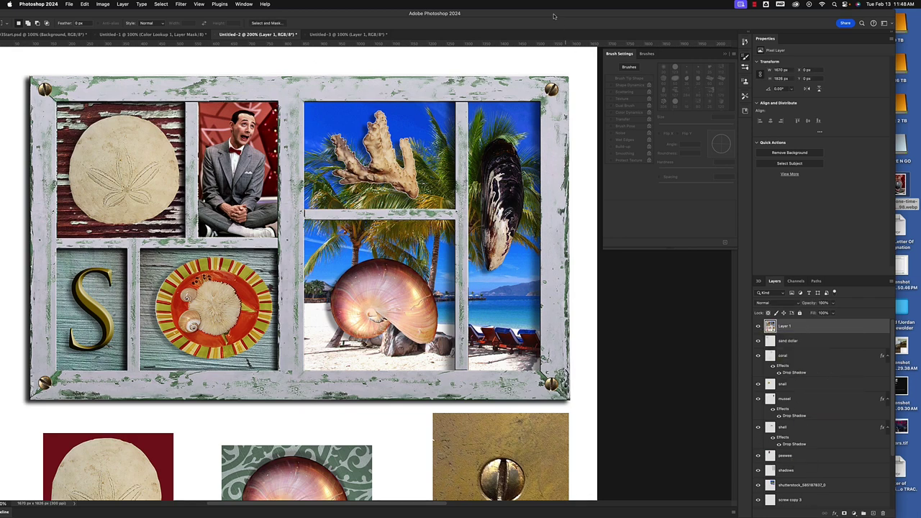
Step: Select the finished window frame on the merged layer with a rectangular marquee of about 1571 by 970 px and copy it
drag(554, 16, 609, 13)
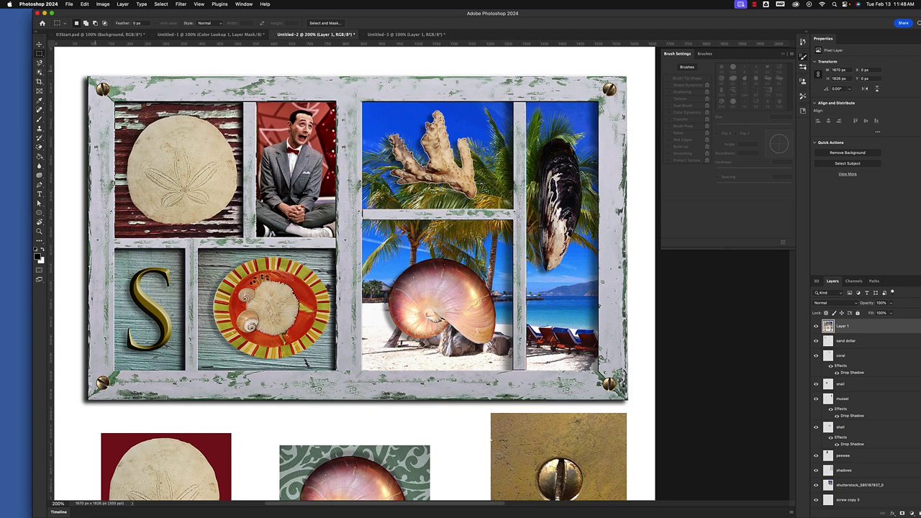
key(super+minus)
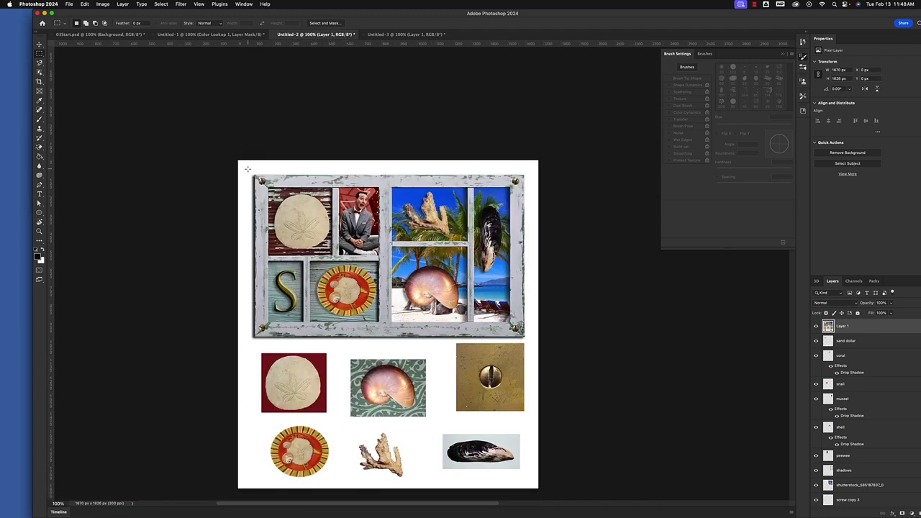
drag(246, 169, 530, 348)
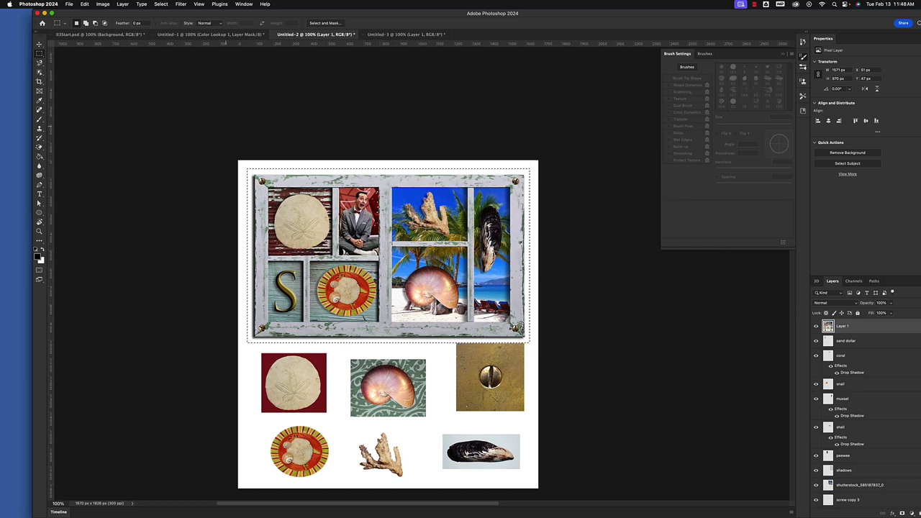
Step: Create a new document from the Clipboard preset, 1571 by 970 px at 300 pixels/inch, RGB Color with a white background
click(69, 5)
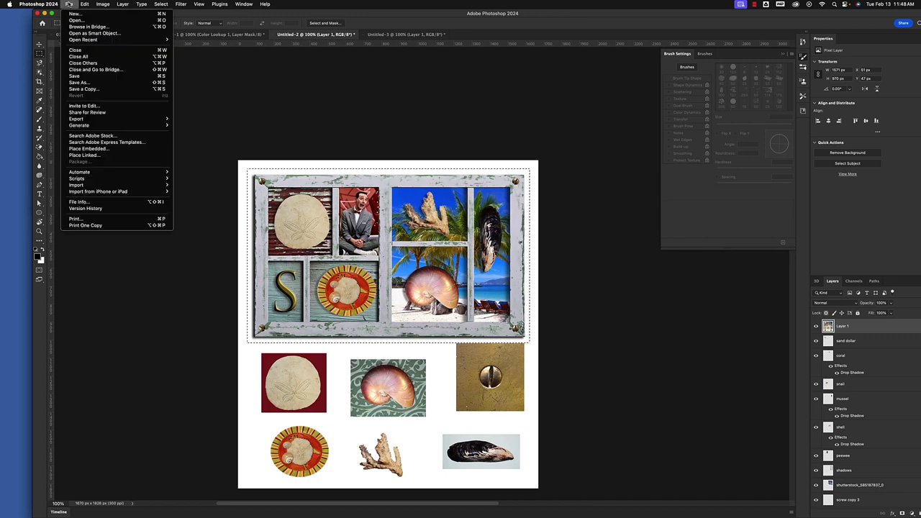
click(75, 15)
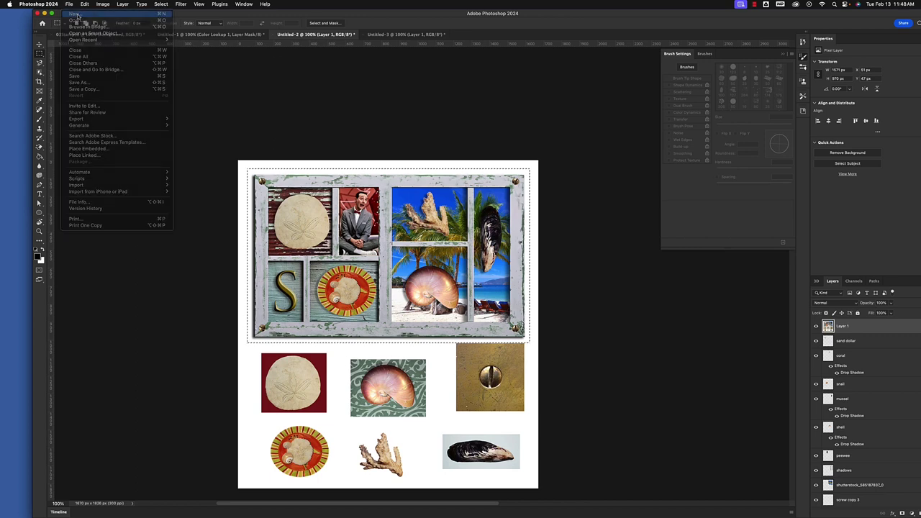
drag(351, 132, 320, 124)
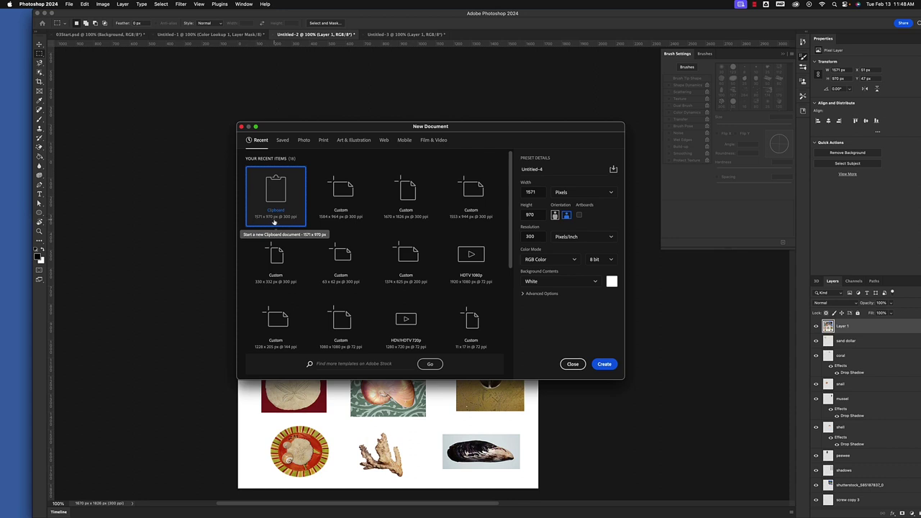
drag(310, 127, 549, 118)
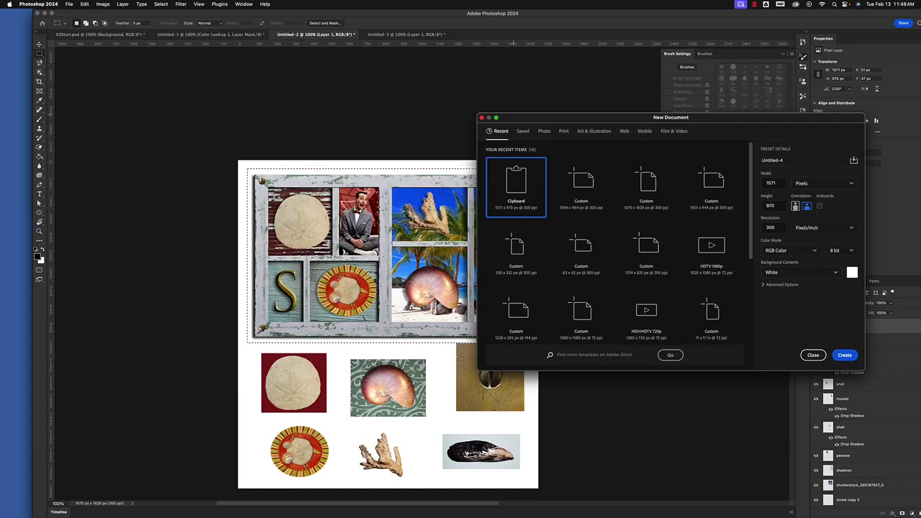
drag(554, 121, 409, 109)
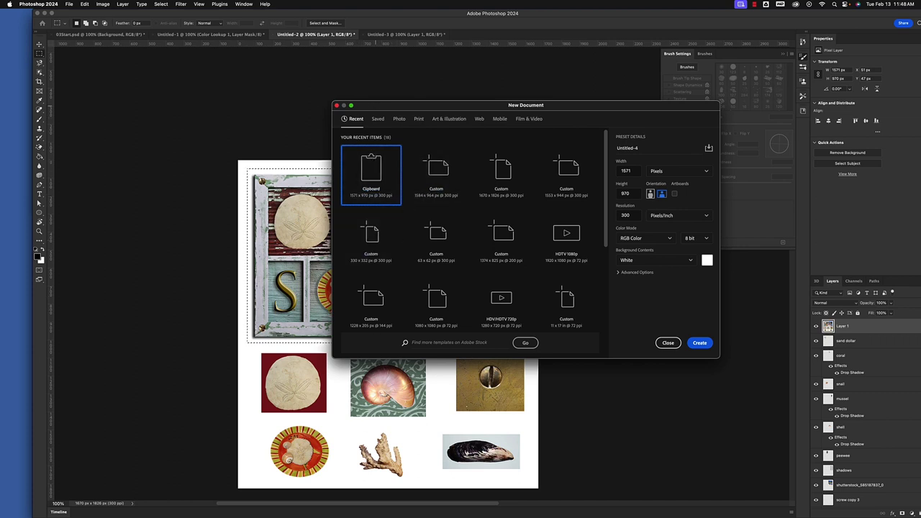
drag(371, 205, 328, 209)
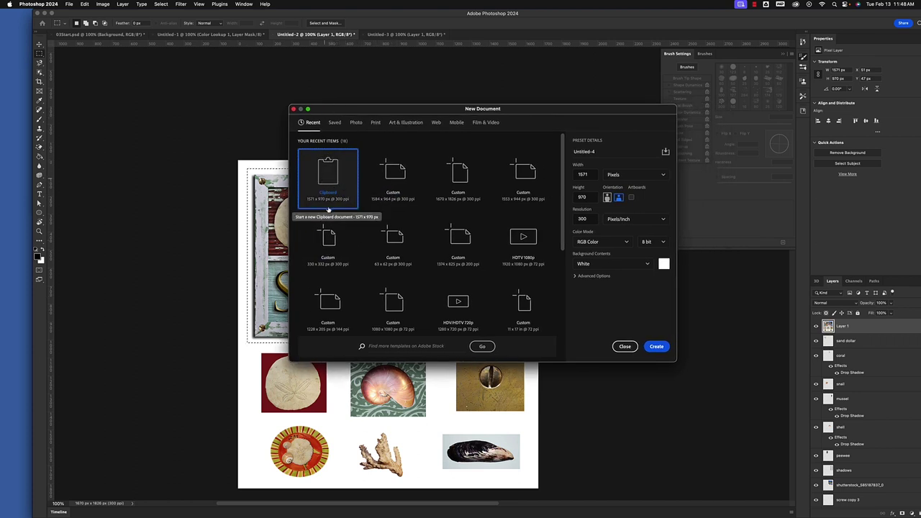
click(657, 346)
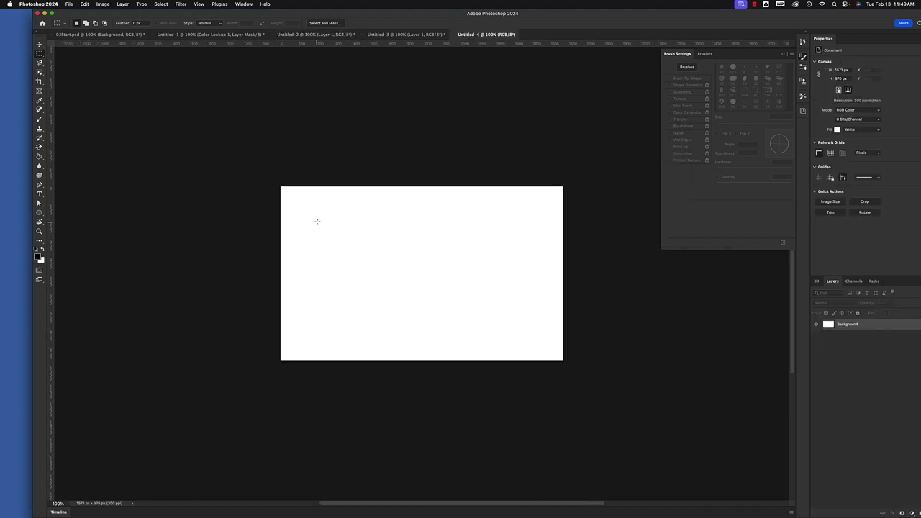
Step: Paste the copied window frame into the new blank document and shift the application window so the whole Layers panel is on screen
click(420, 35)
click(452, 34)
key(super+v)
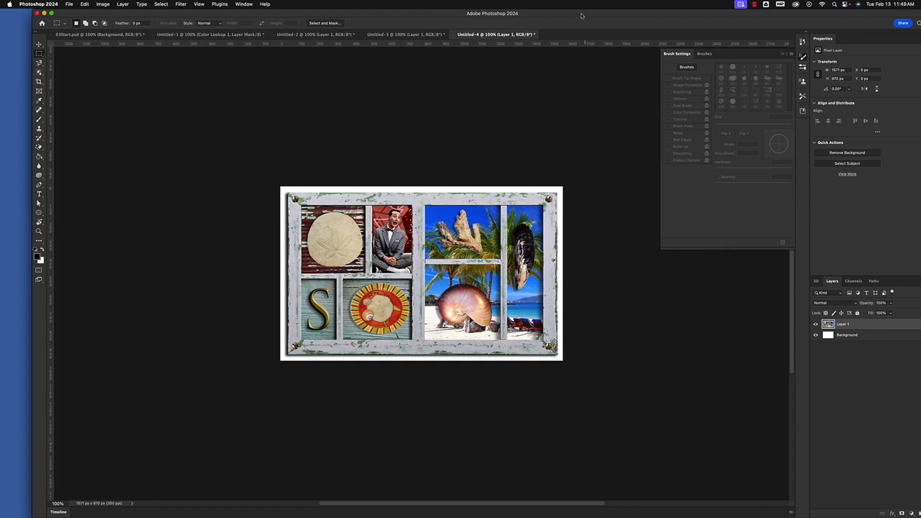
drag(581, 17, 570, 16)
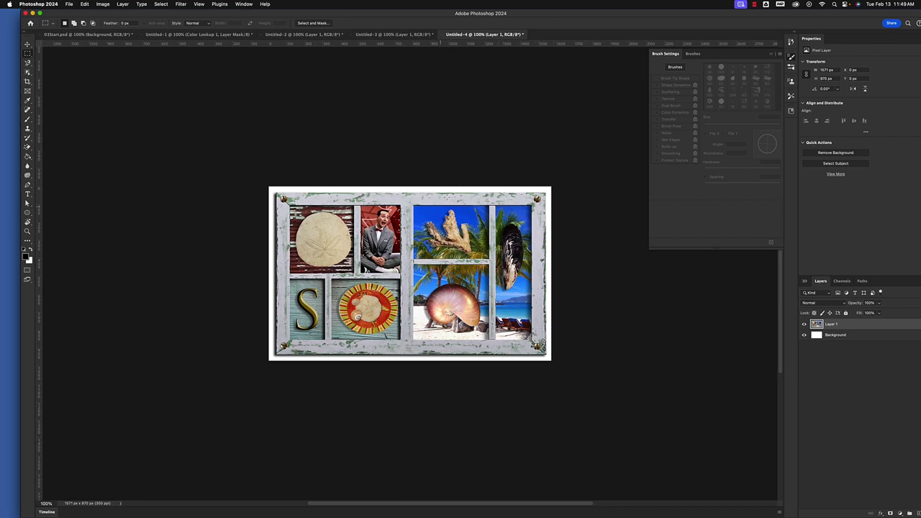
double_click(572, 13)
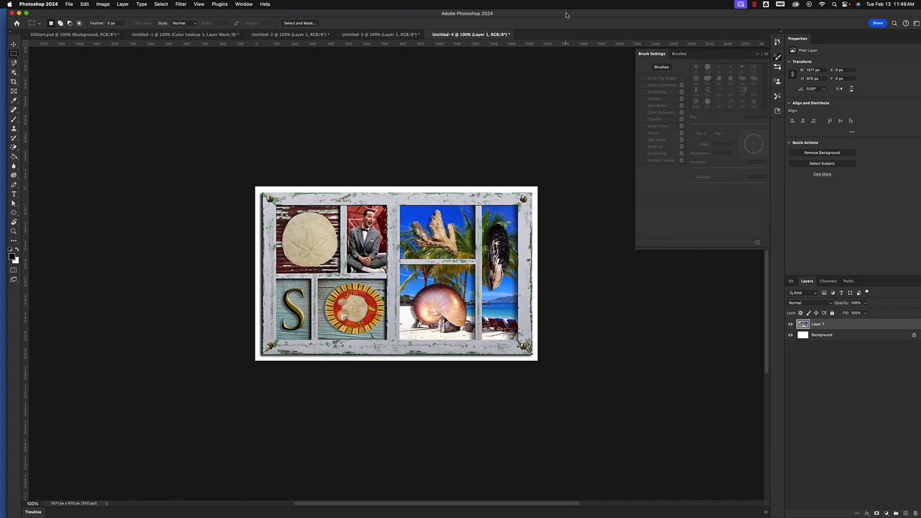
drag(567, 17, 540, 17)
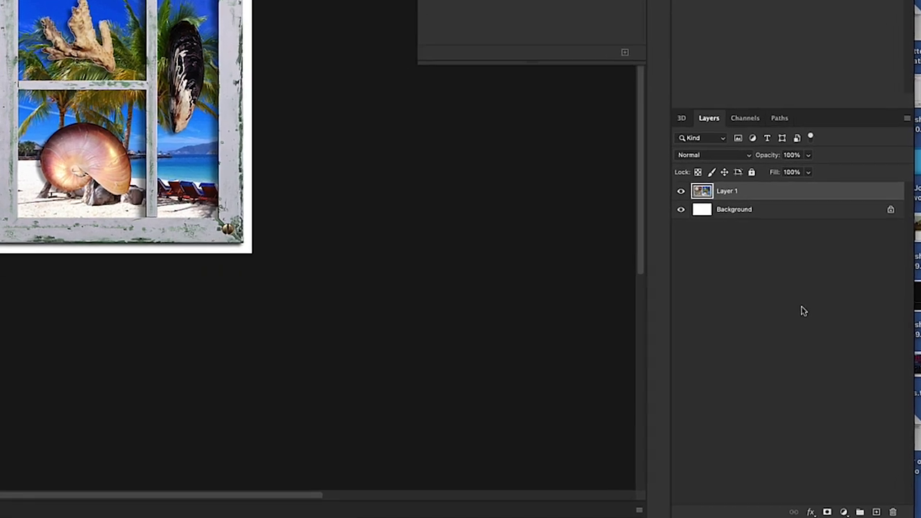
Step: Add a Color Lookup adjustment layer above the pasted window frame layer
click(838, 512)
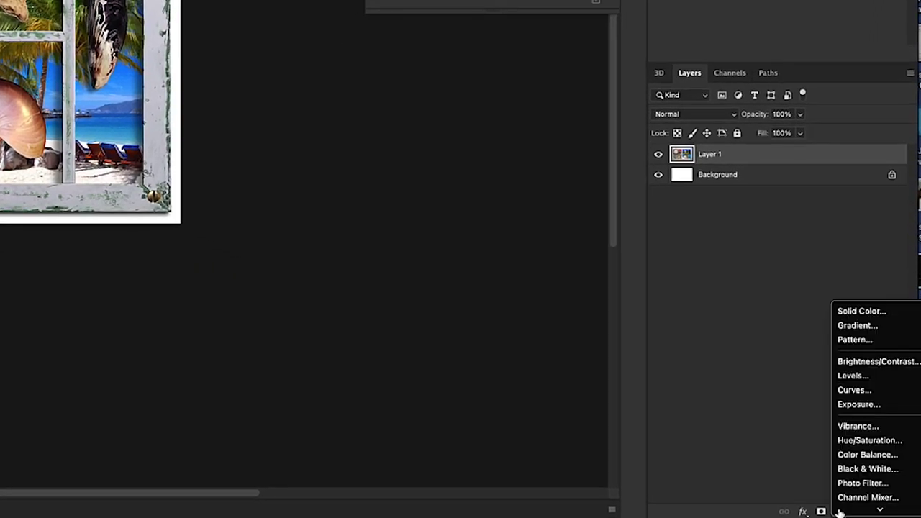
scroll(857, 345, down, 1)
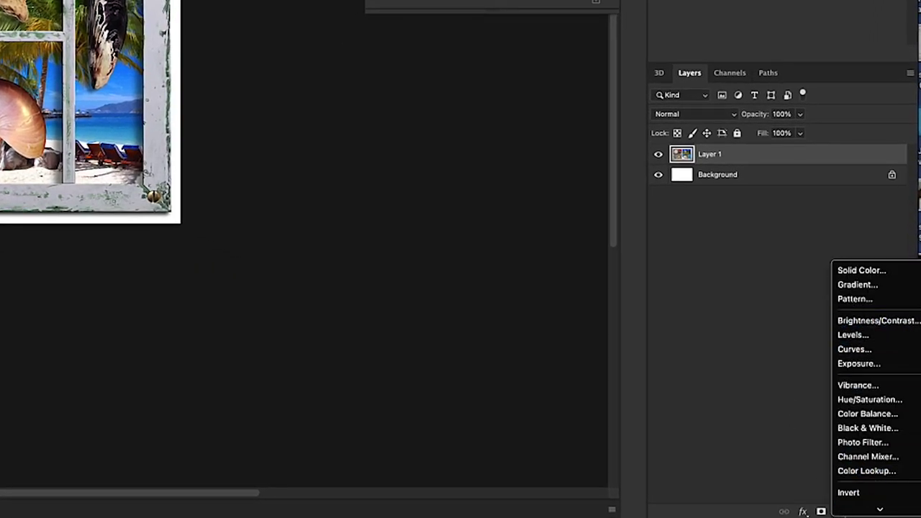
click(790, 405)
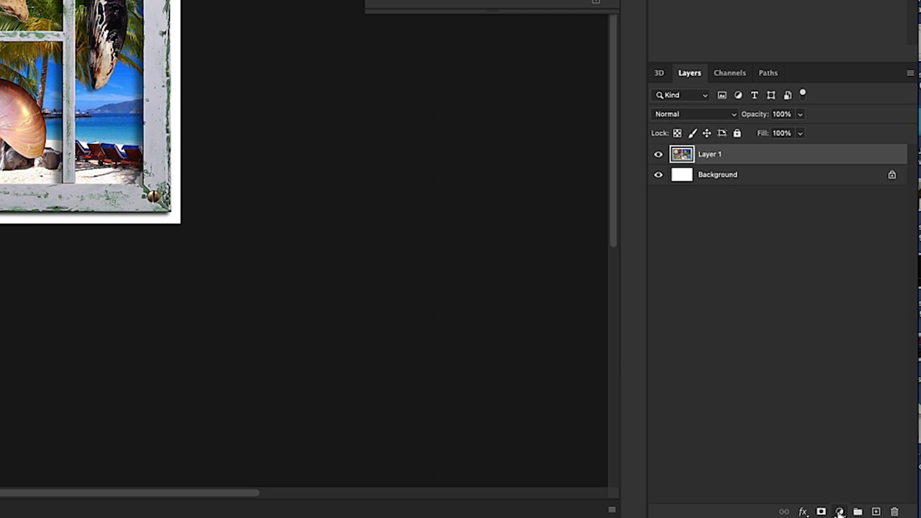
click(839, 512)
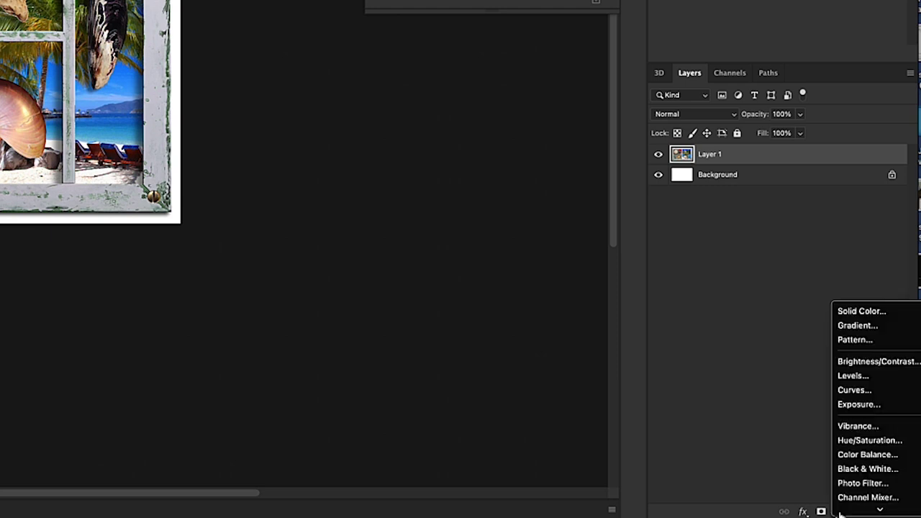
scroll(856, 440, down, 4)
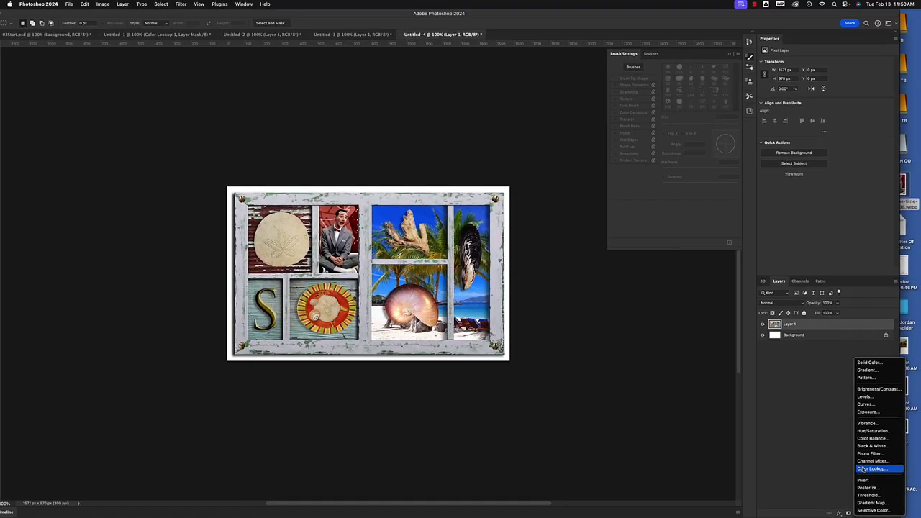
click(862, 469)
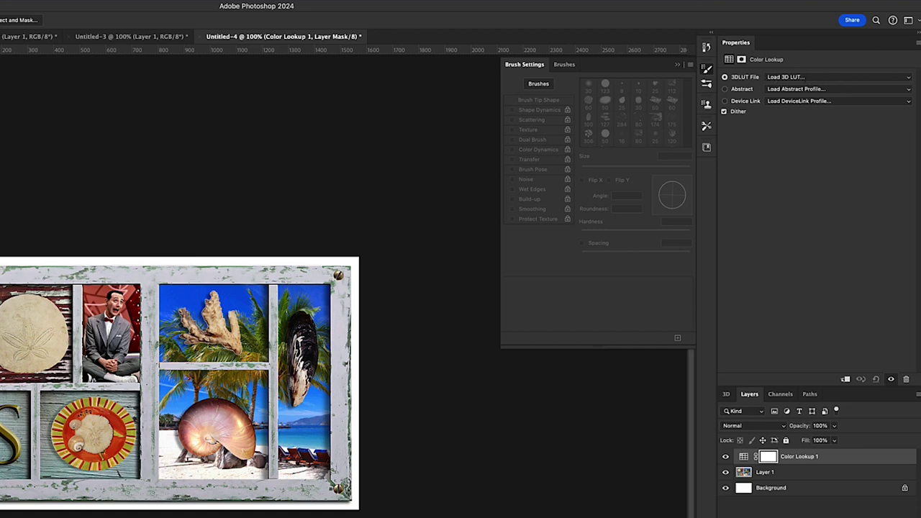
Step: Load the Kodak 5218 Kodak 2395 (by Adobe).cube 3D LUT and toggle the Color Lookup layer's visibility to compare the image before and after
click(909, 79)
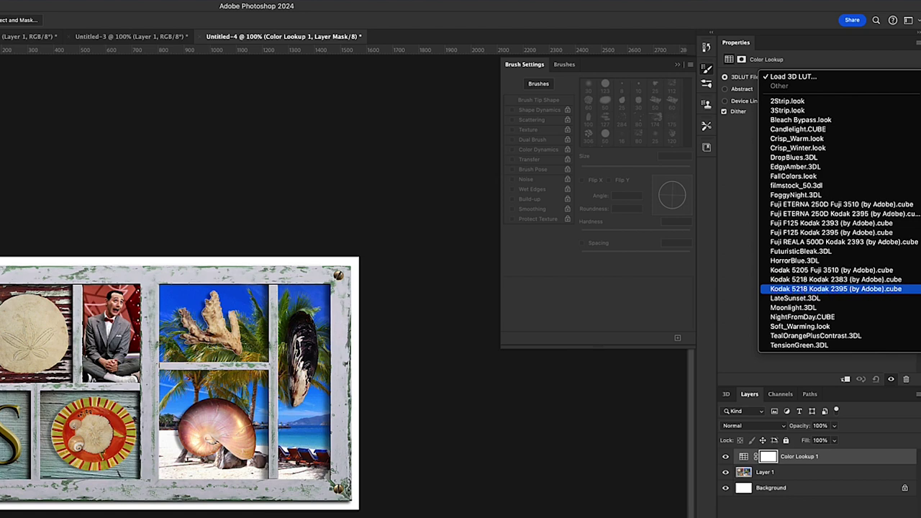
click(831, 289)
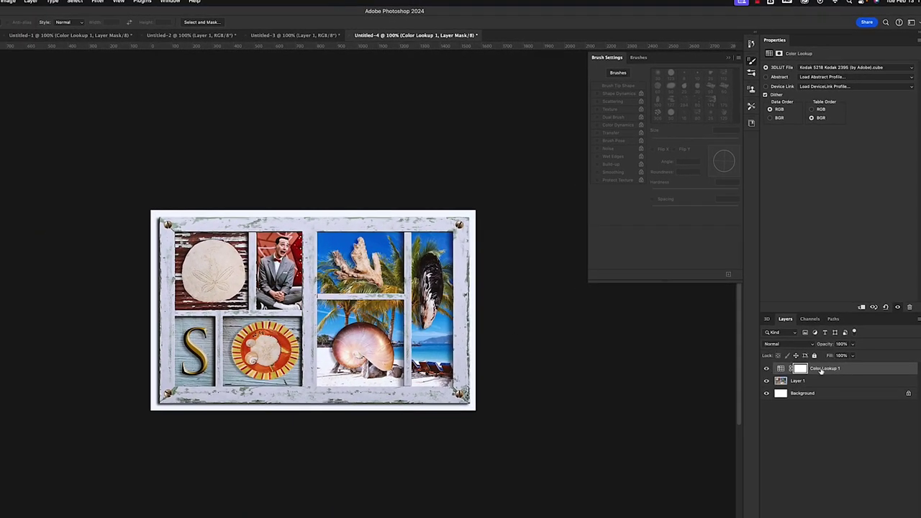
click(766, 369)
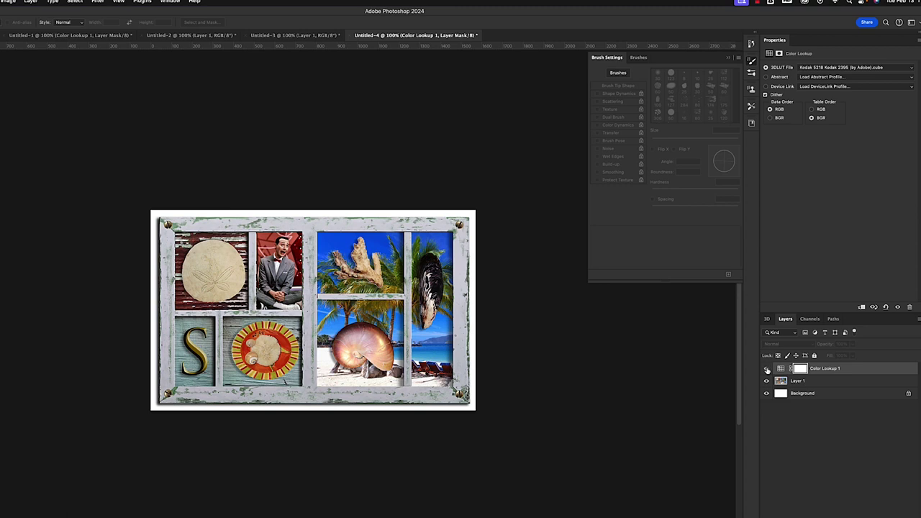
click(767, 369)
click(767, 369)
click(767, 369)
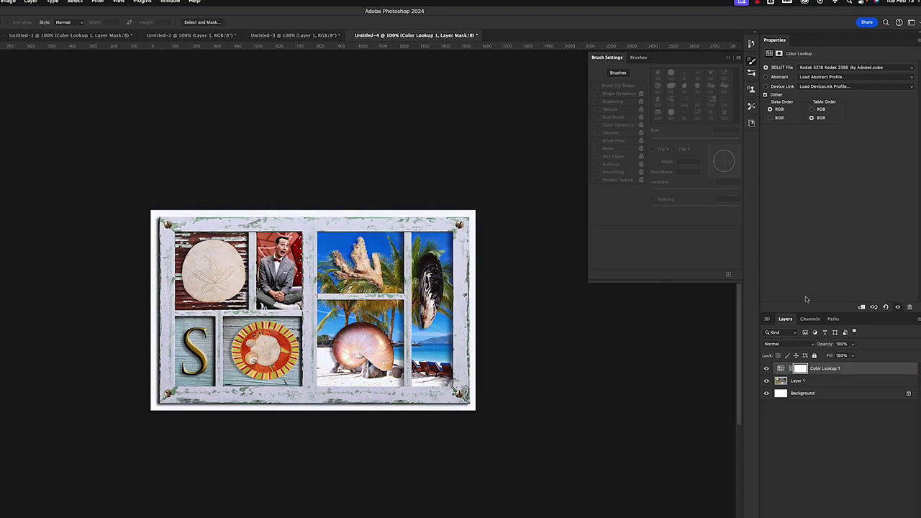
Step: Try the 3D LUTs Kodak 5218 Kodak 2383, Kodak 5205 Fuji 3510 and Fuji REALA 500D Kodak 2393 on the Color Lookup layer
click(907, 70)
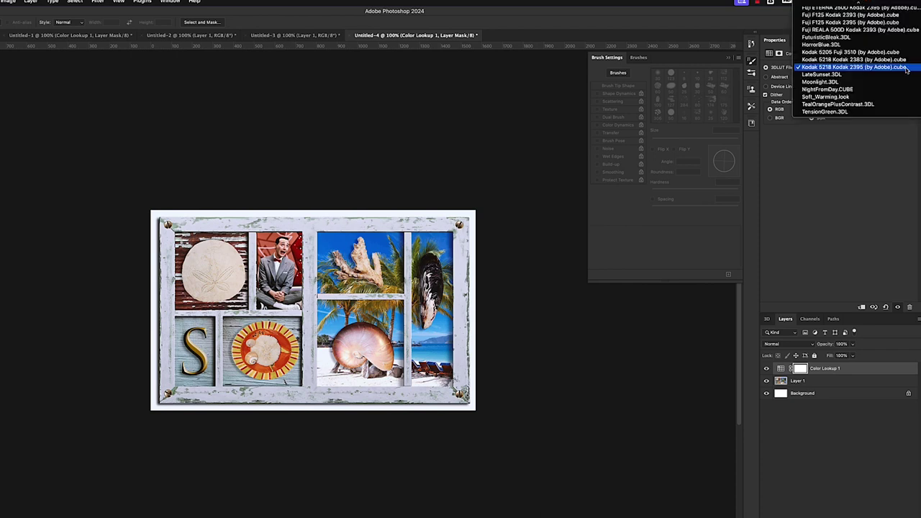
click(899, 60)
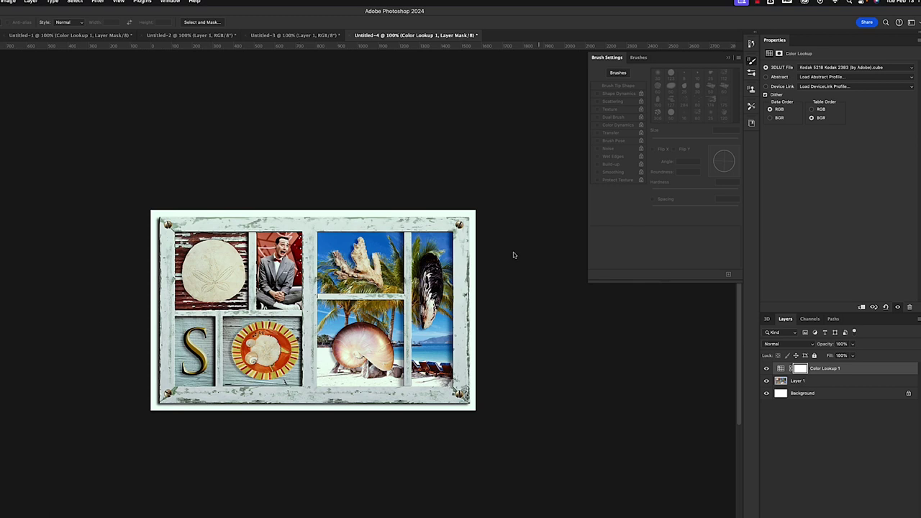
click(899, 68)
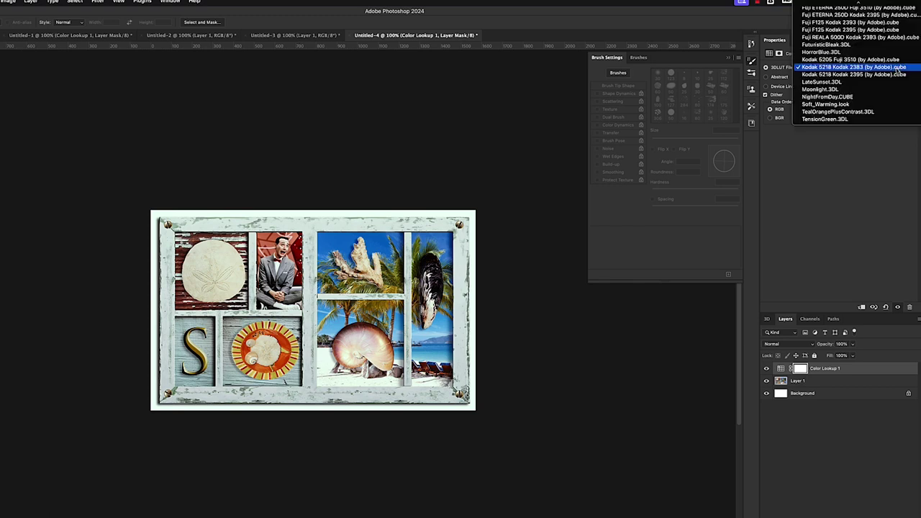
click(899, 60)
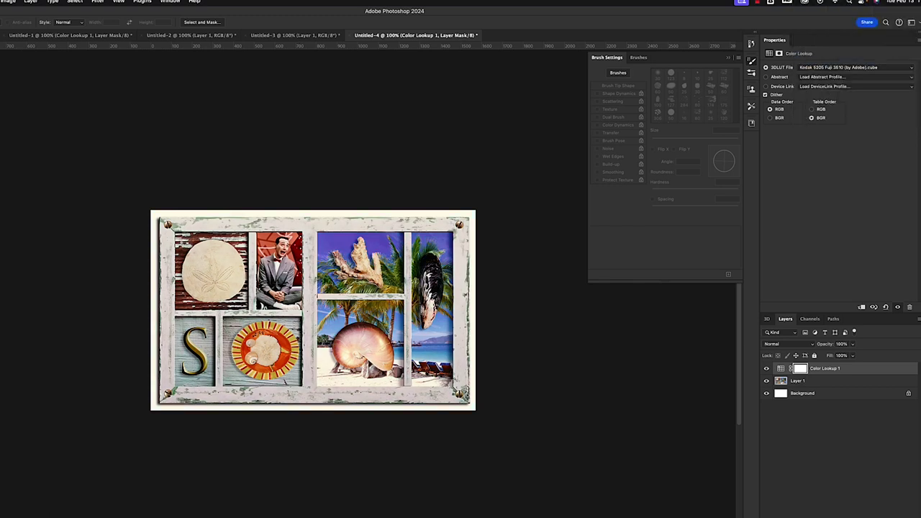
click(895, 67)
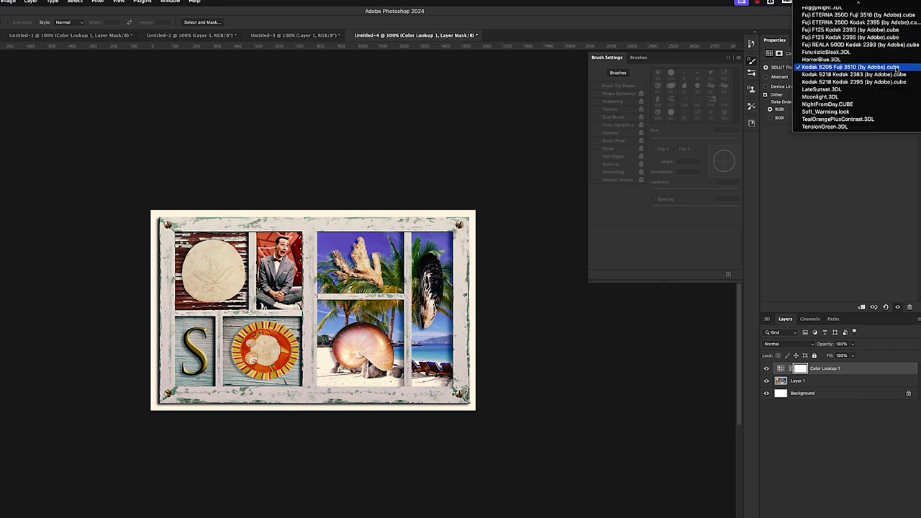
click(858, 45)
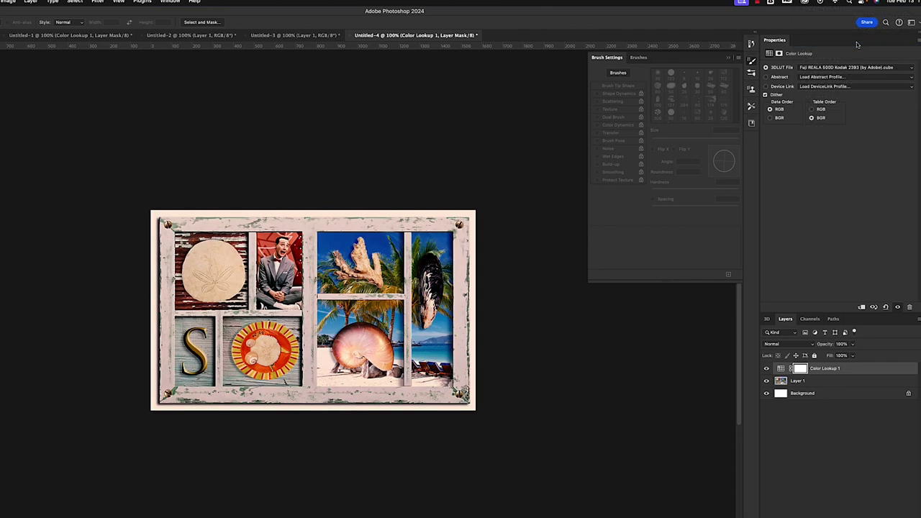
Step: Set the Color Lookup layer's 3D LUT to Fuji F125 Kodak 2395 (by Adobe).cube
click(867, 68)
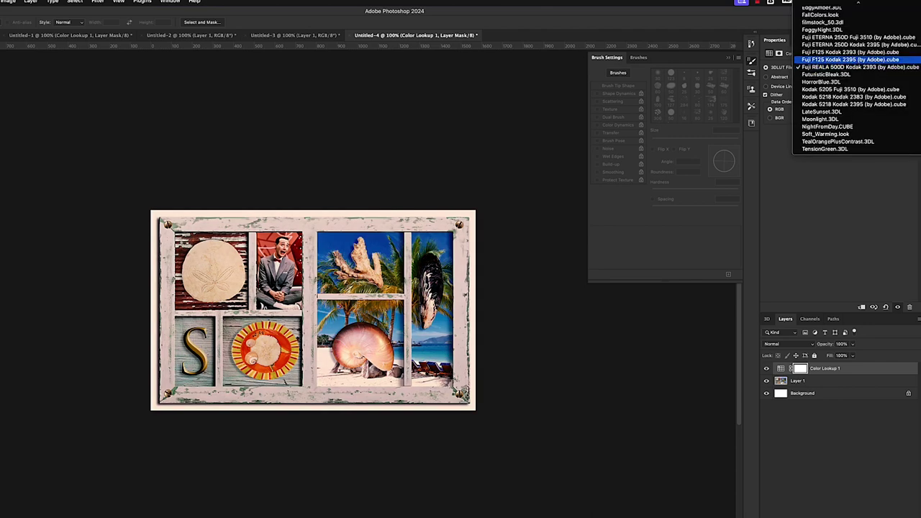
click(856, 59)
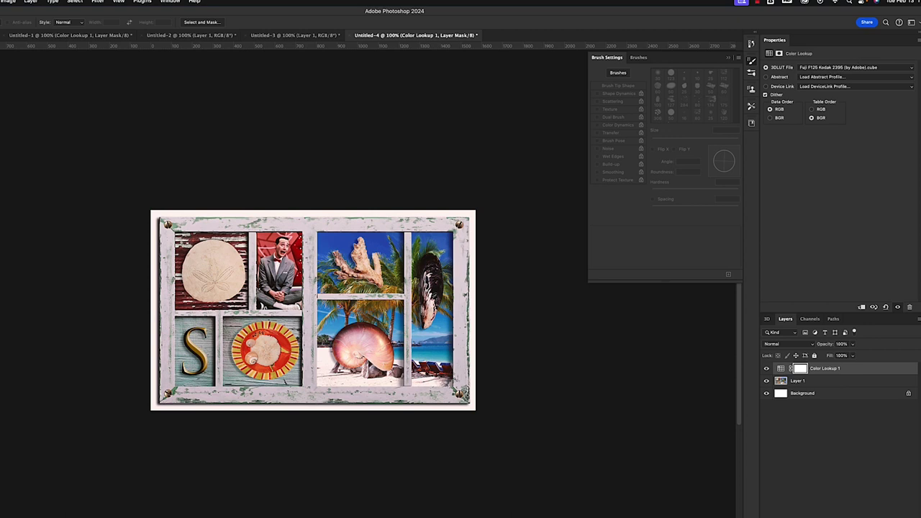
click(806, 70)
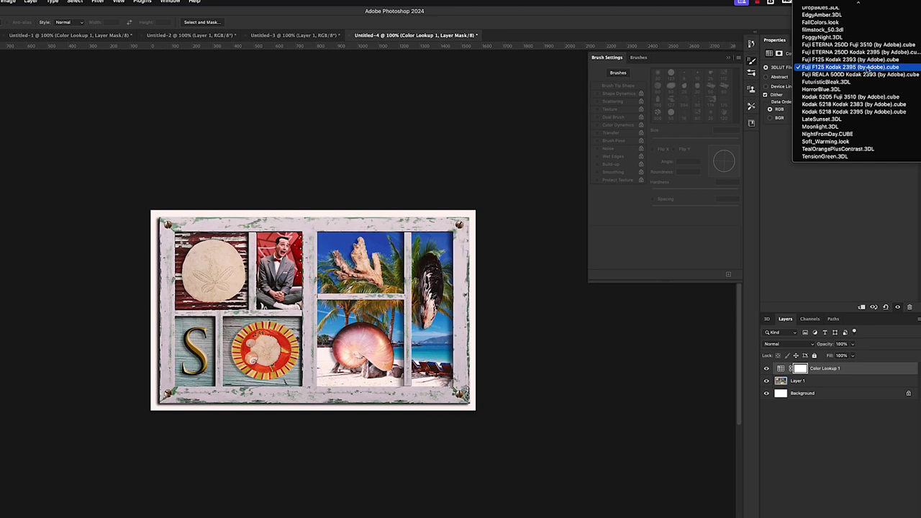
click(846, 240)
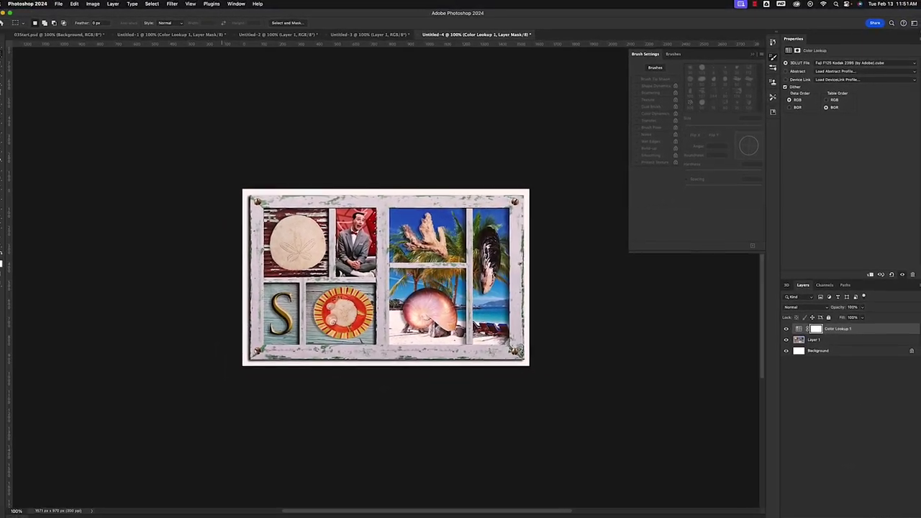
Step: Save the document to the Desktop in Photoshop format as "chap 3 assignment.psd" with Maximize Compatibility on
click(58, 4)
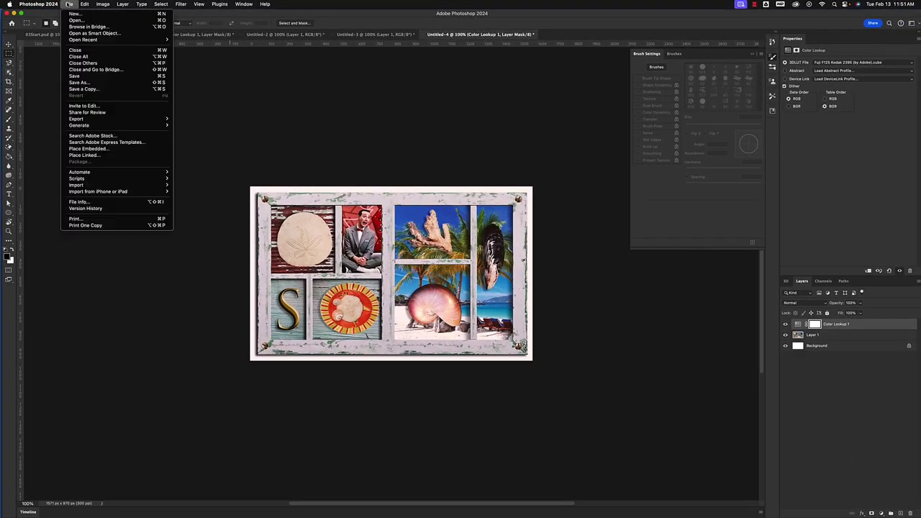
click(92, 82)
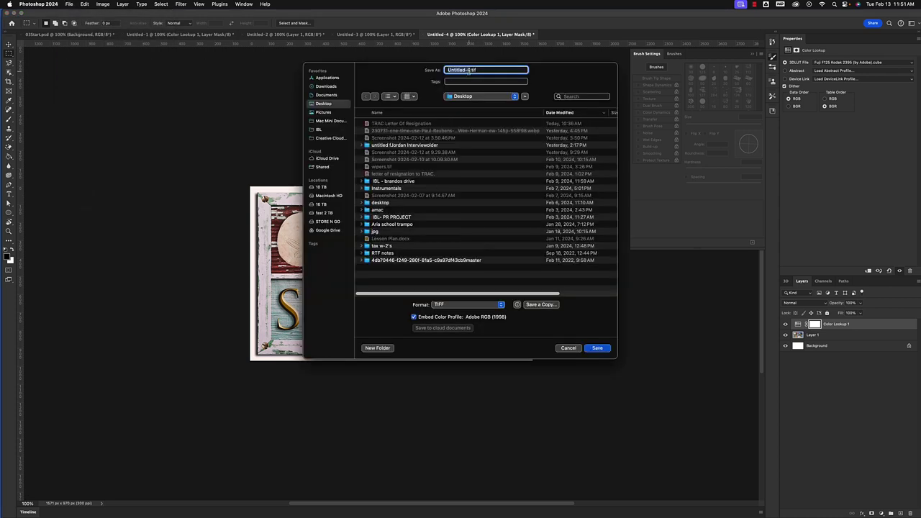
text(chap)
text( te)
text(3 assignment)
click(501, 305)
click(482, 285)
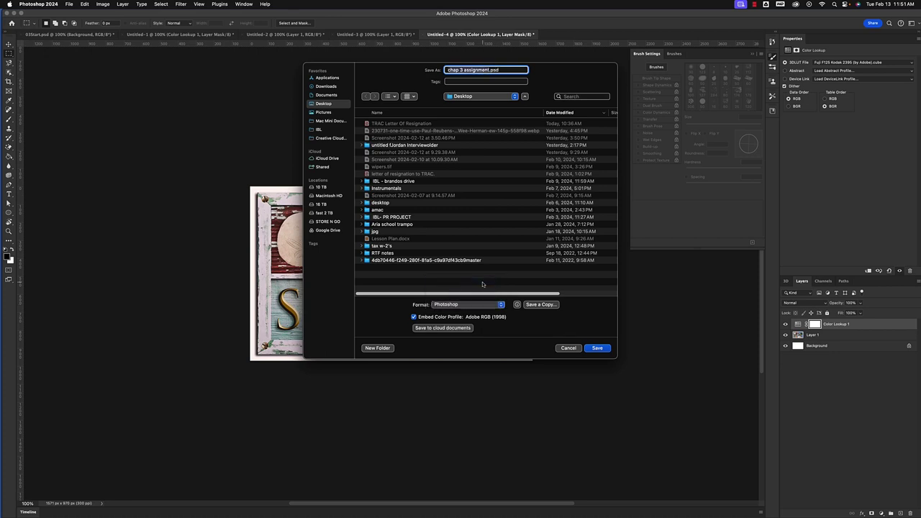
click(597, 349)
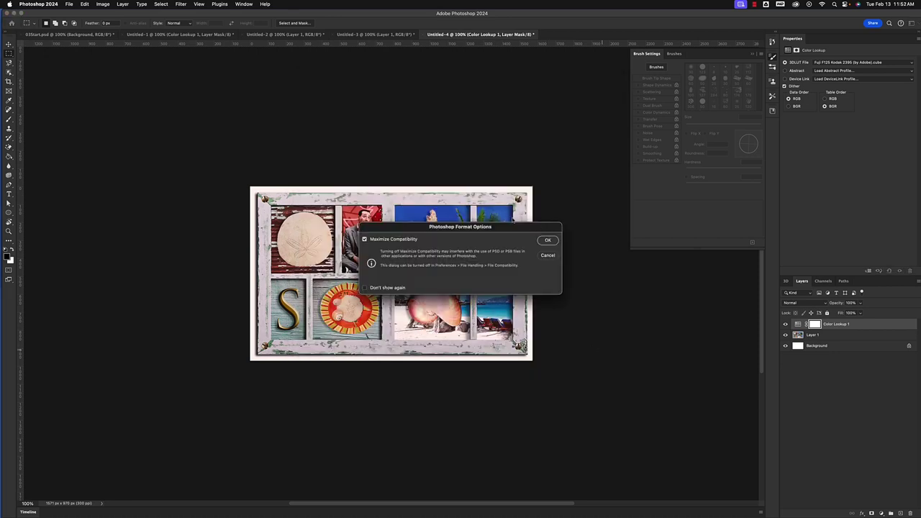
click(548, 240)
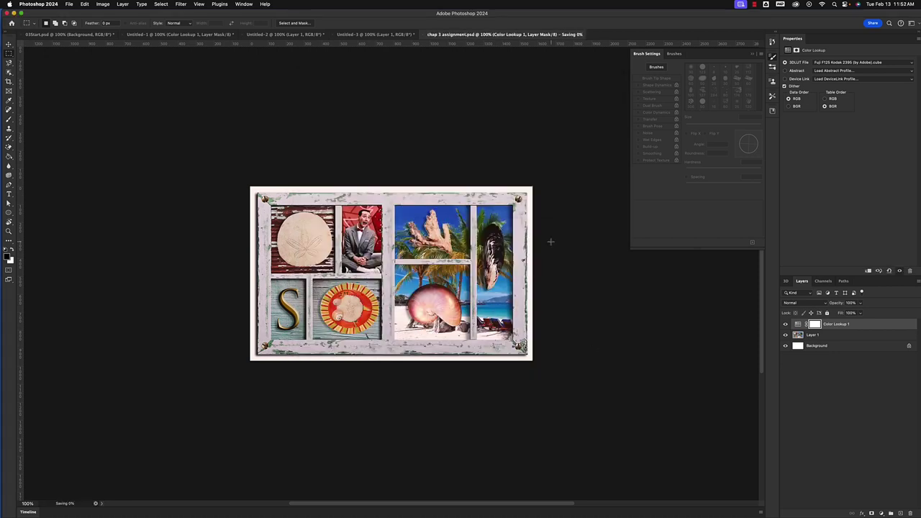
Step: Export the collage as a 1571 by 970 px JPG with increased quality, saved to the Desktop as "chap 3 assignment"
click(69, 4)
mouse_move(87, 120)
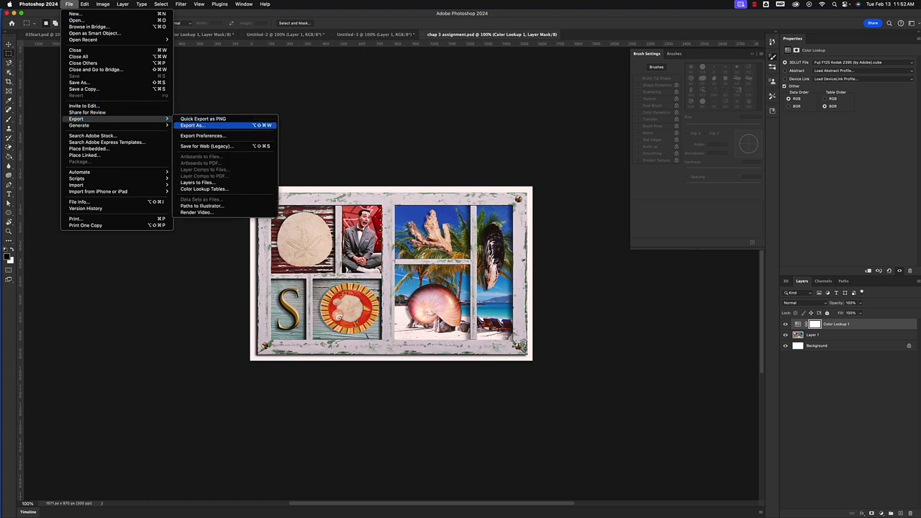
click(193, 125)
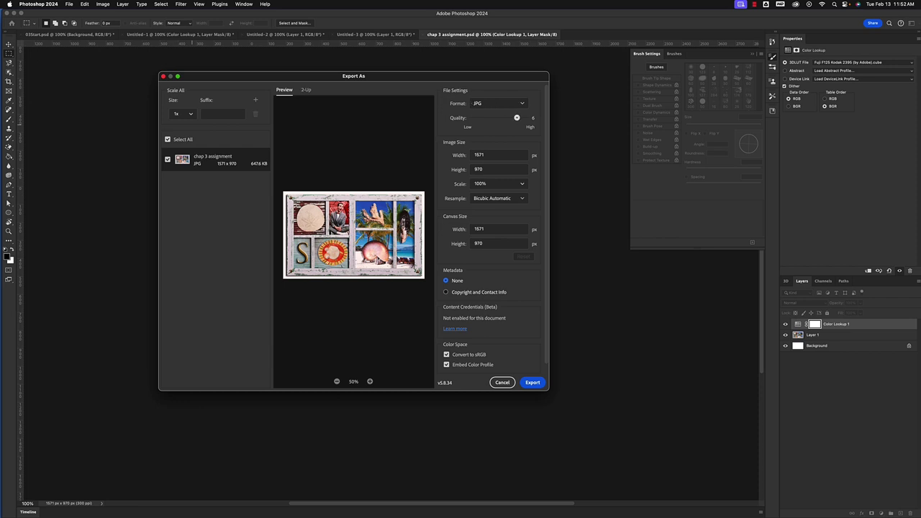
drag(516, 118, 525, 117)
click(532, 382)
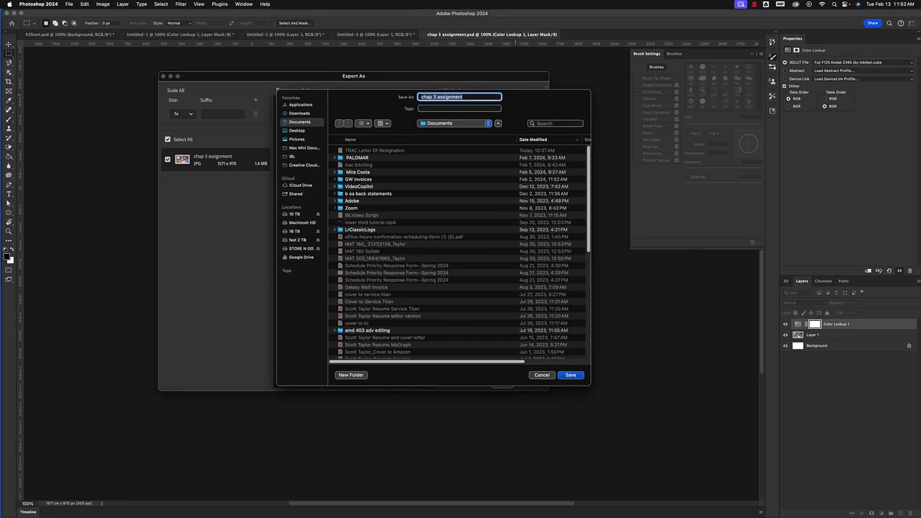
click(295, 131)
click(579, 374)
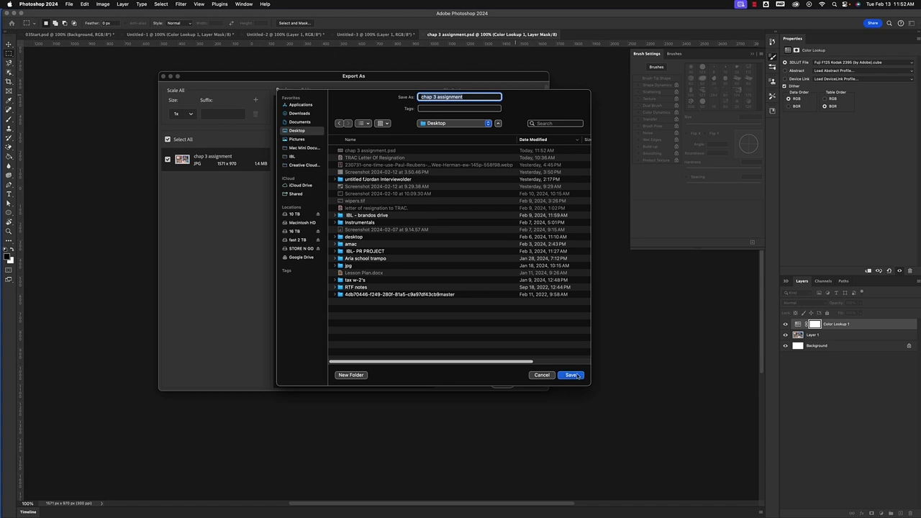